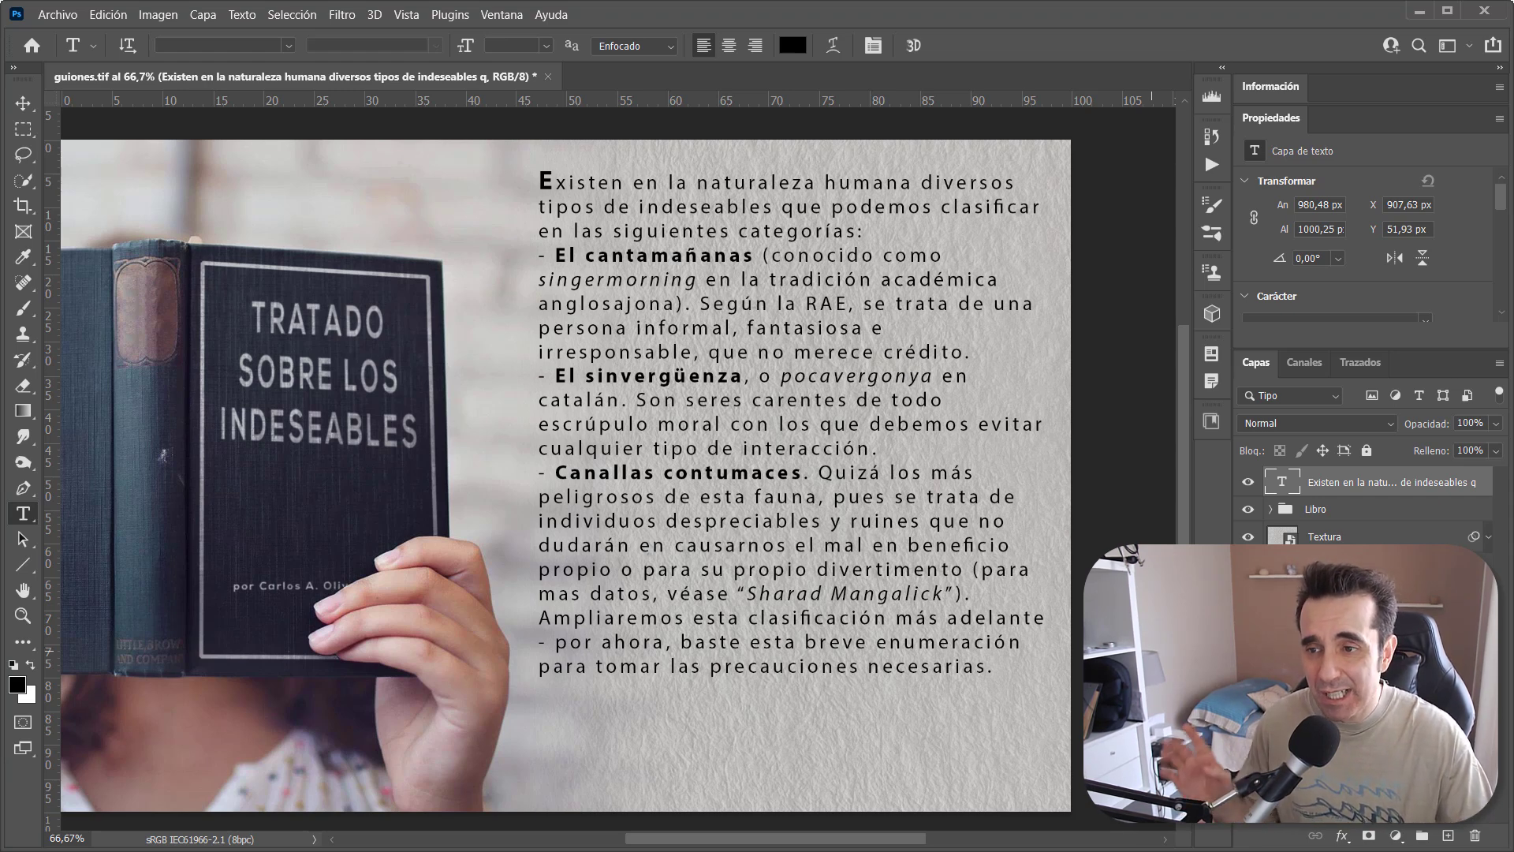
Examine the bounding box of the paragraph text beside the book and leave the text unedited
{"action": "left_click", "coordinate": [763, 353]}
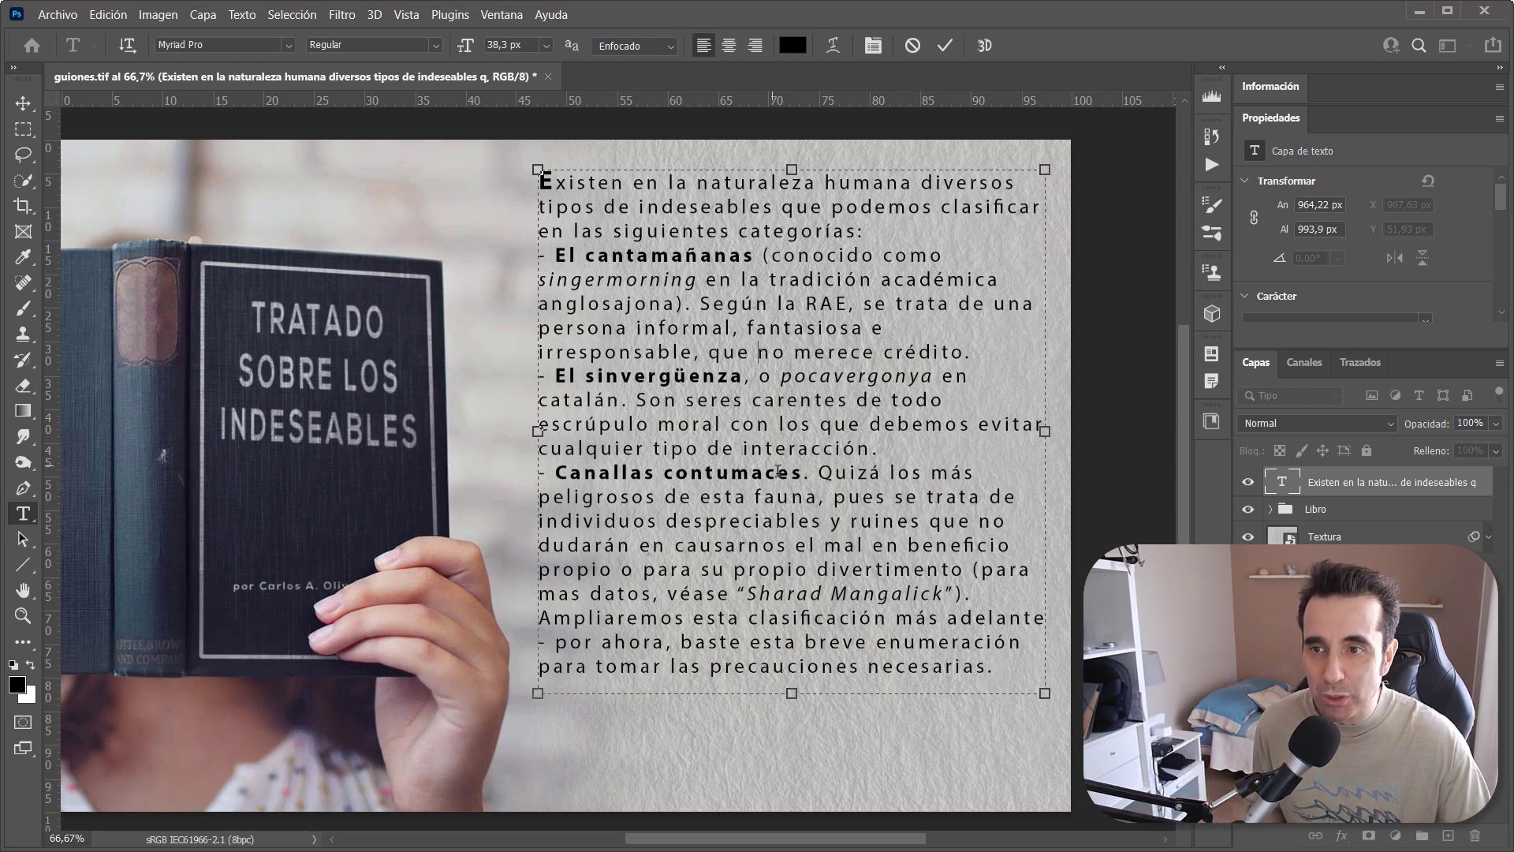
{"action": "left_click", "coordinate": [945, 45]}
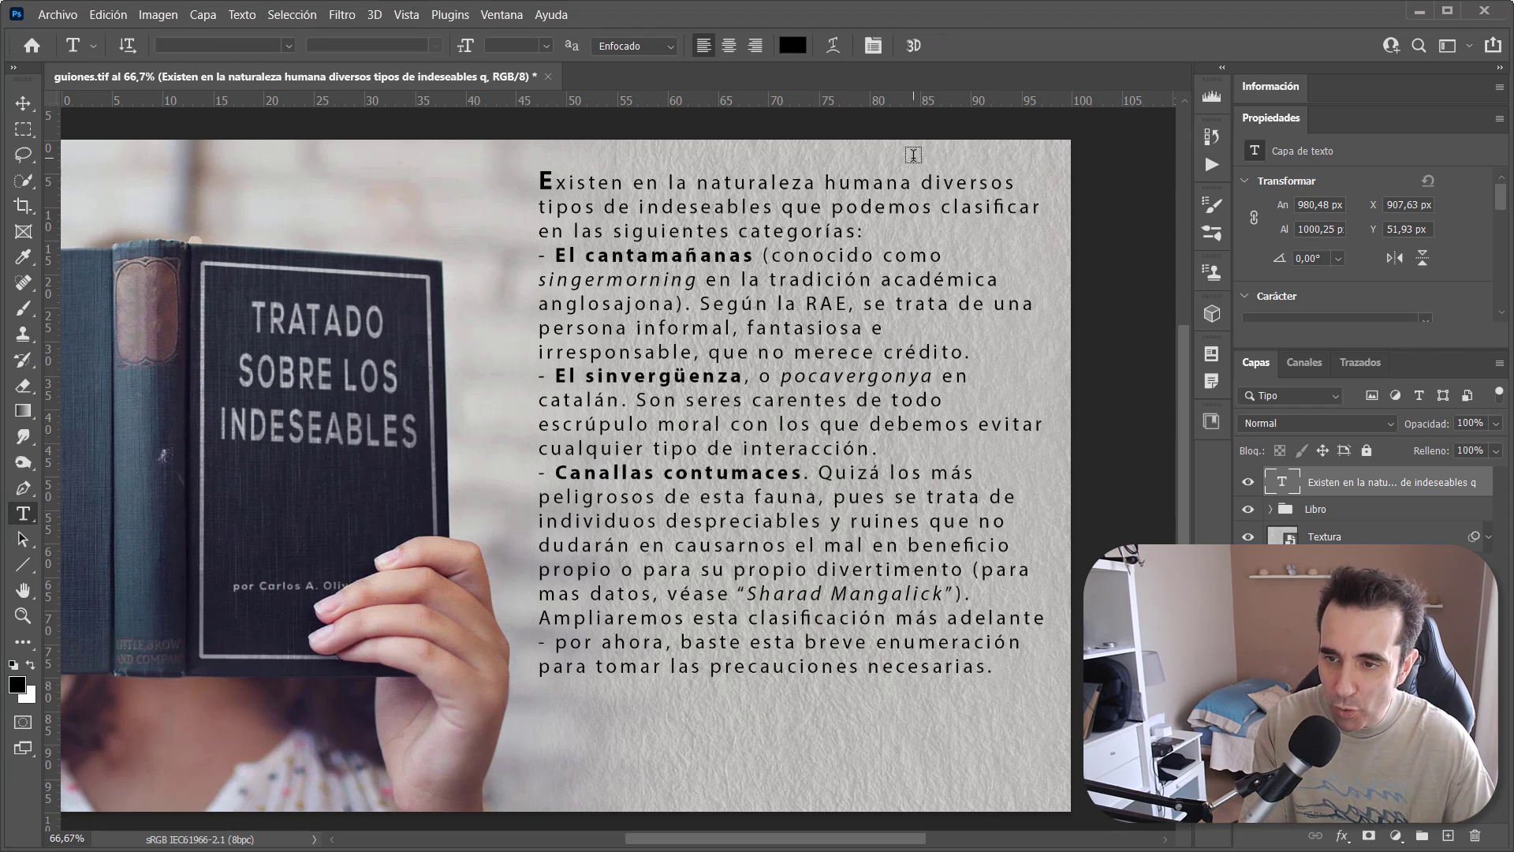
Create a new 1920 × 1080 px document and fill its background with white
{"action": "key", "text": "ctrl+n"}
{"action": "key", "text": "Return"}
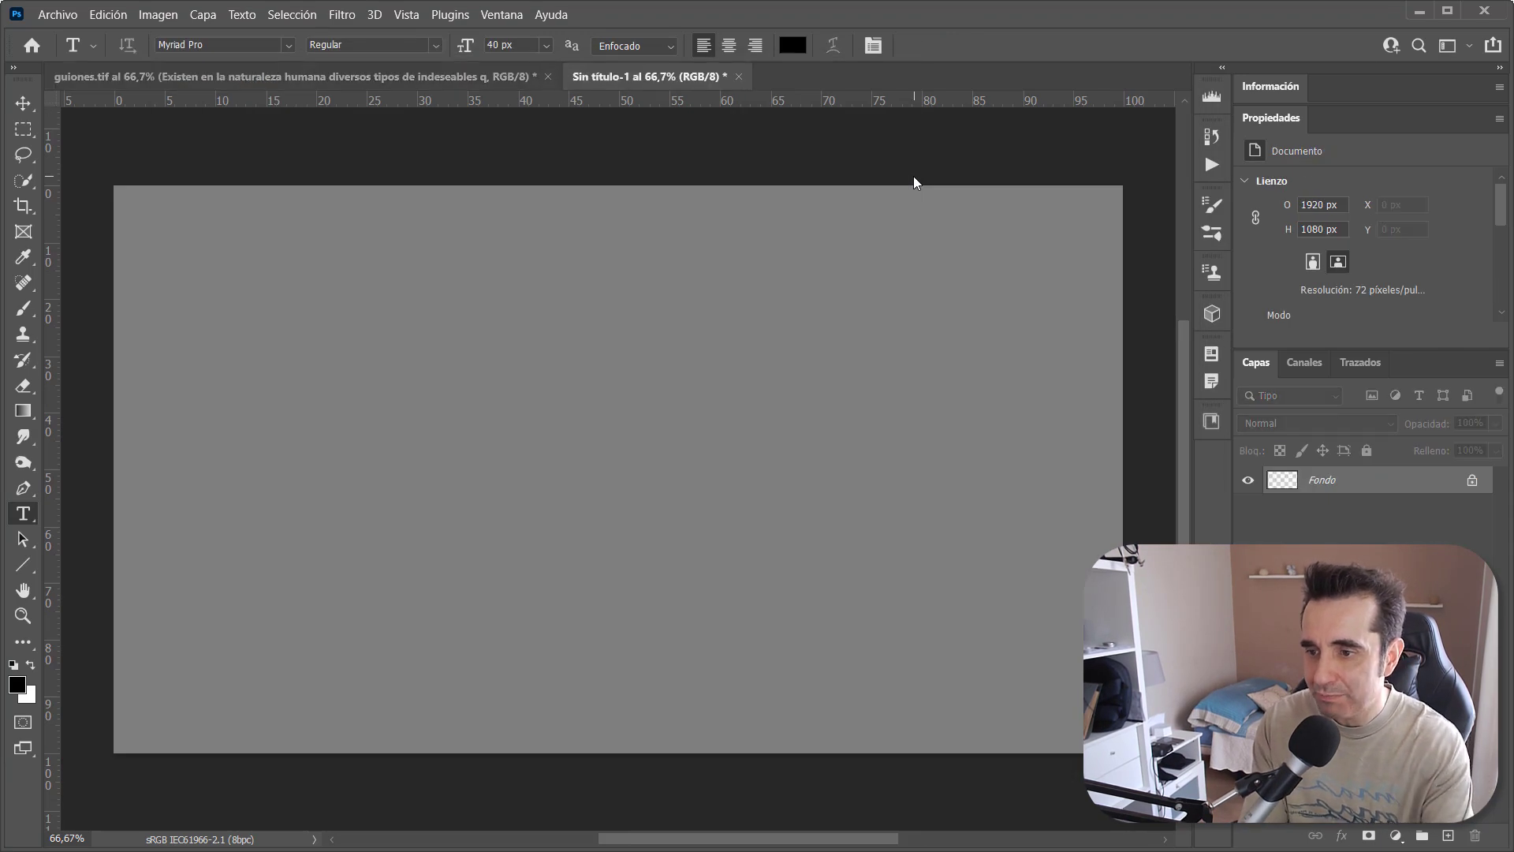
{"action": "key", "text": "ctrl+BackSpace"}
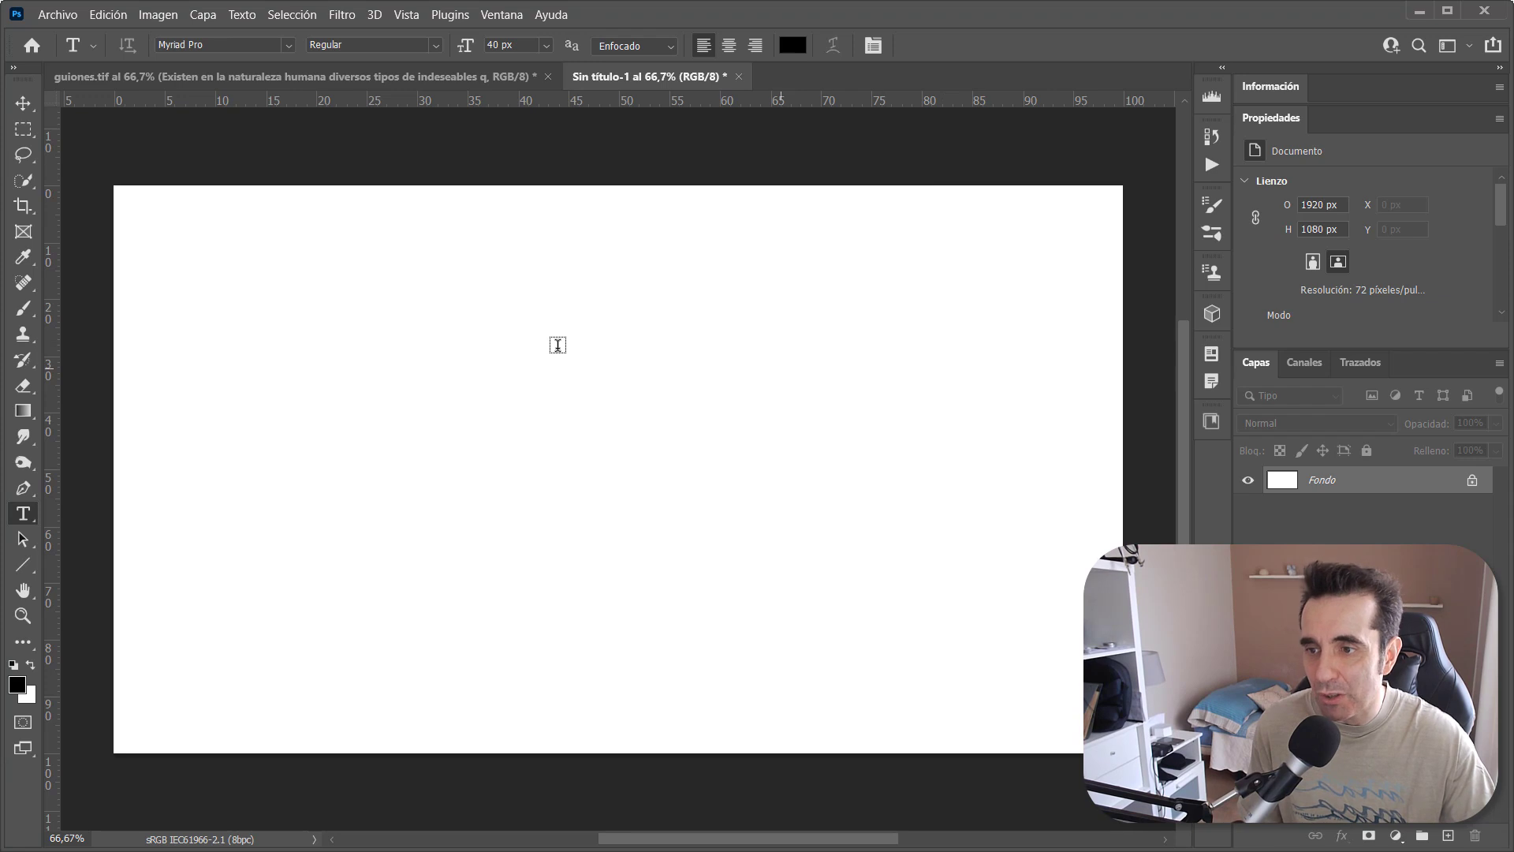
Set the font size to 80 px and write the point text "Y me pongo a escribir y" on the canvas
{"action": "left_click", "coordinate": [507, 45]}
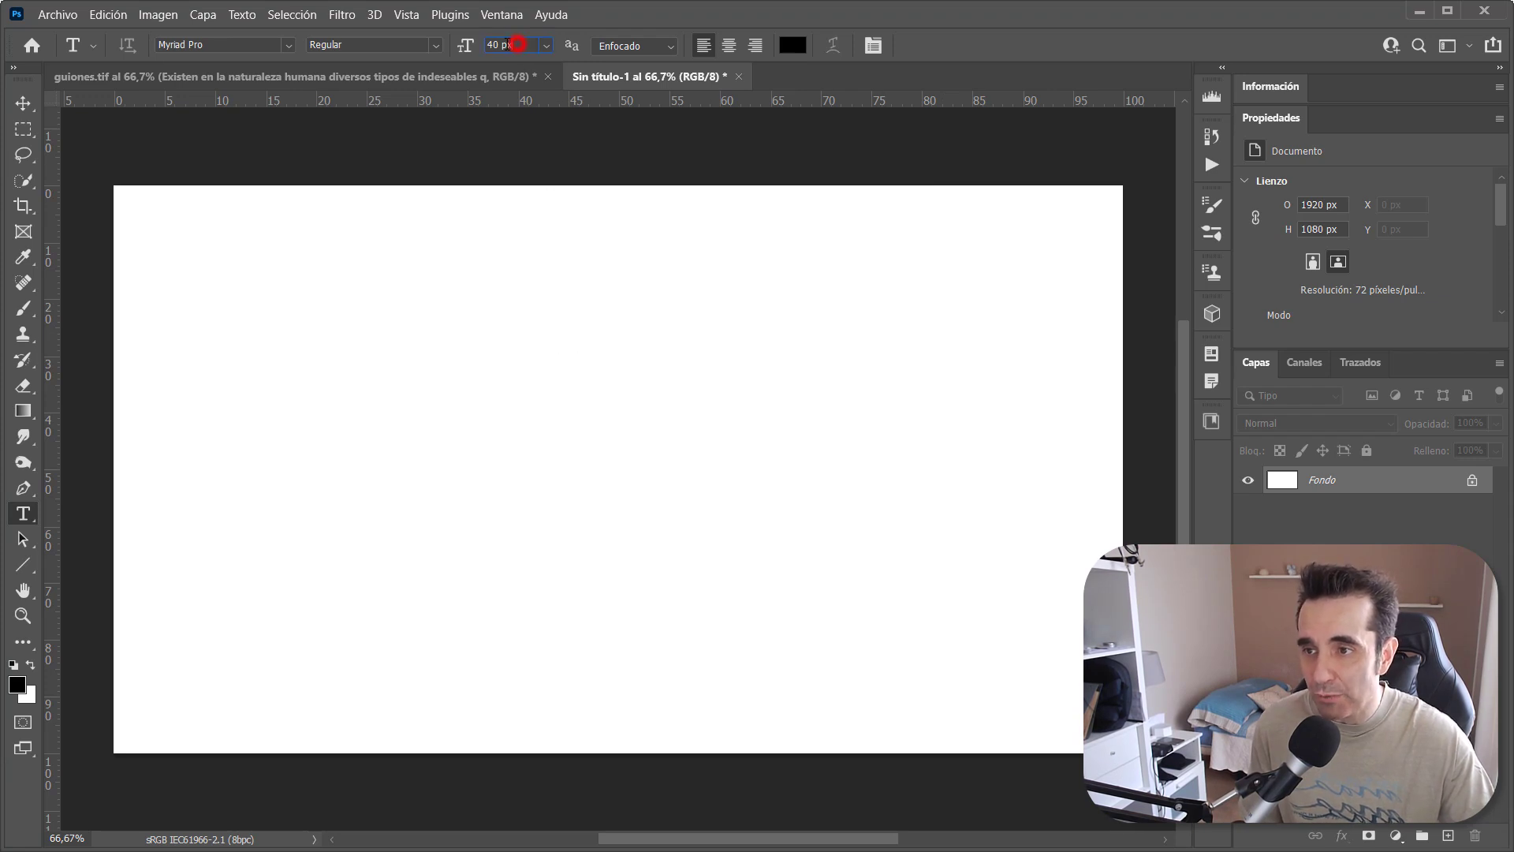
{"action": "key", "text": "BackSpace"}
{"action": "key", "text": "Return"}
{"action": "left_click", "coordinate": [523, 353]}
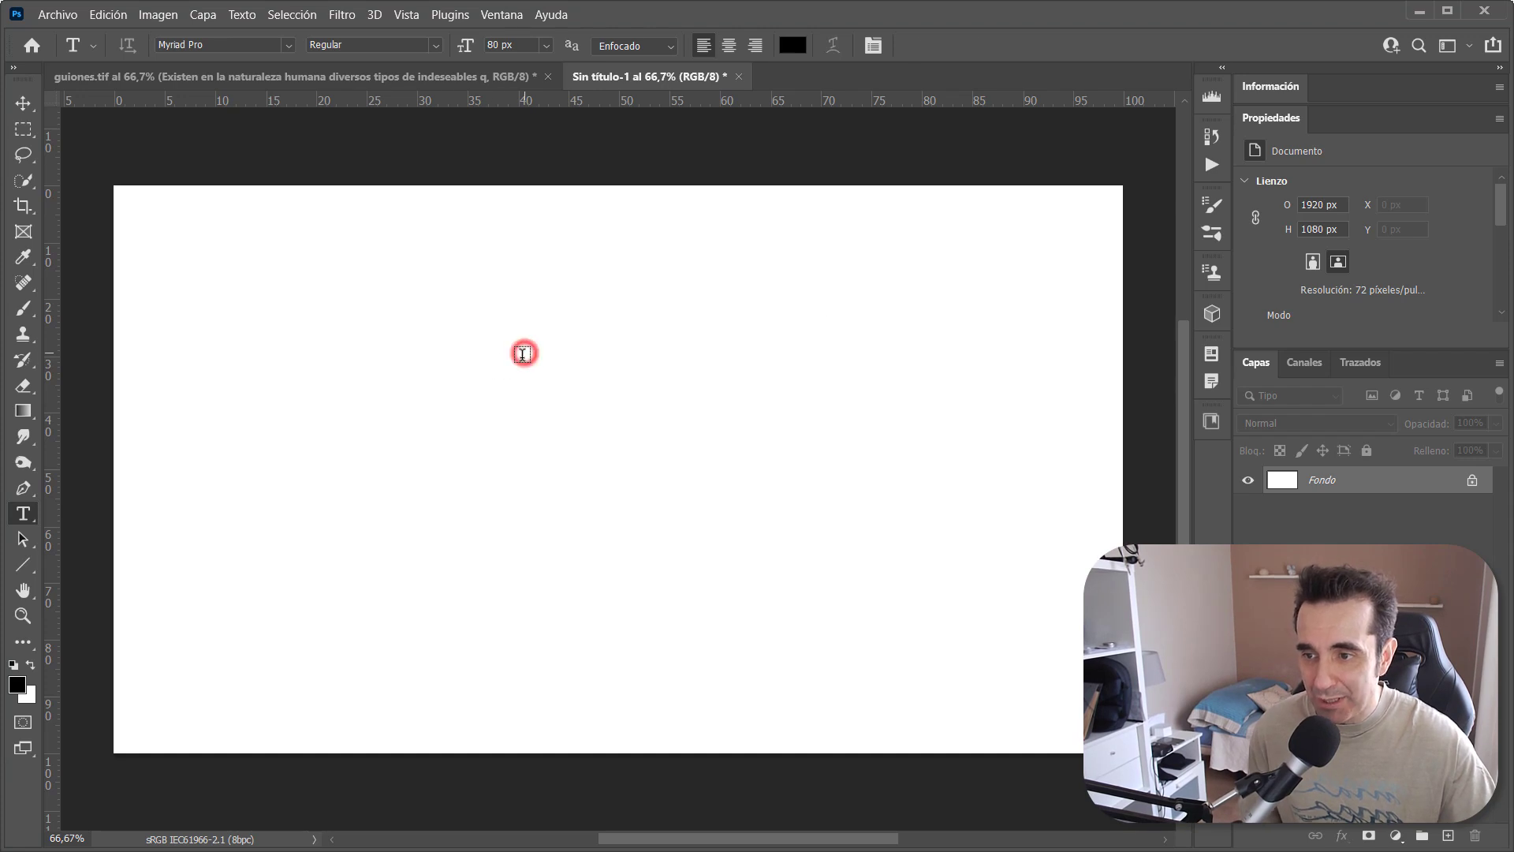
{"action": "type", "text": "Y me pongo"}
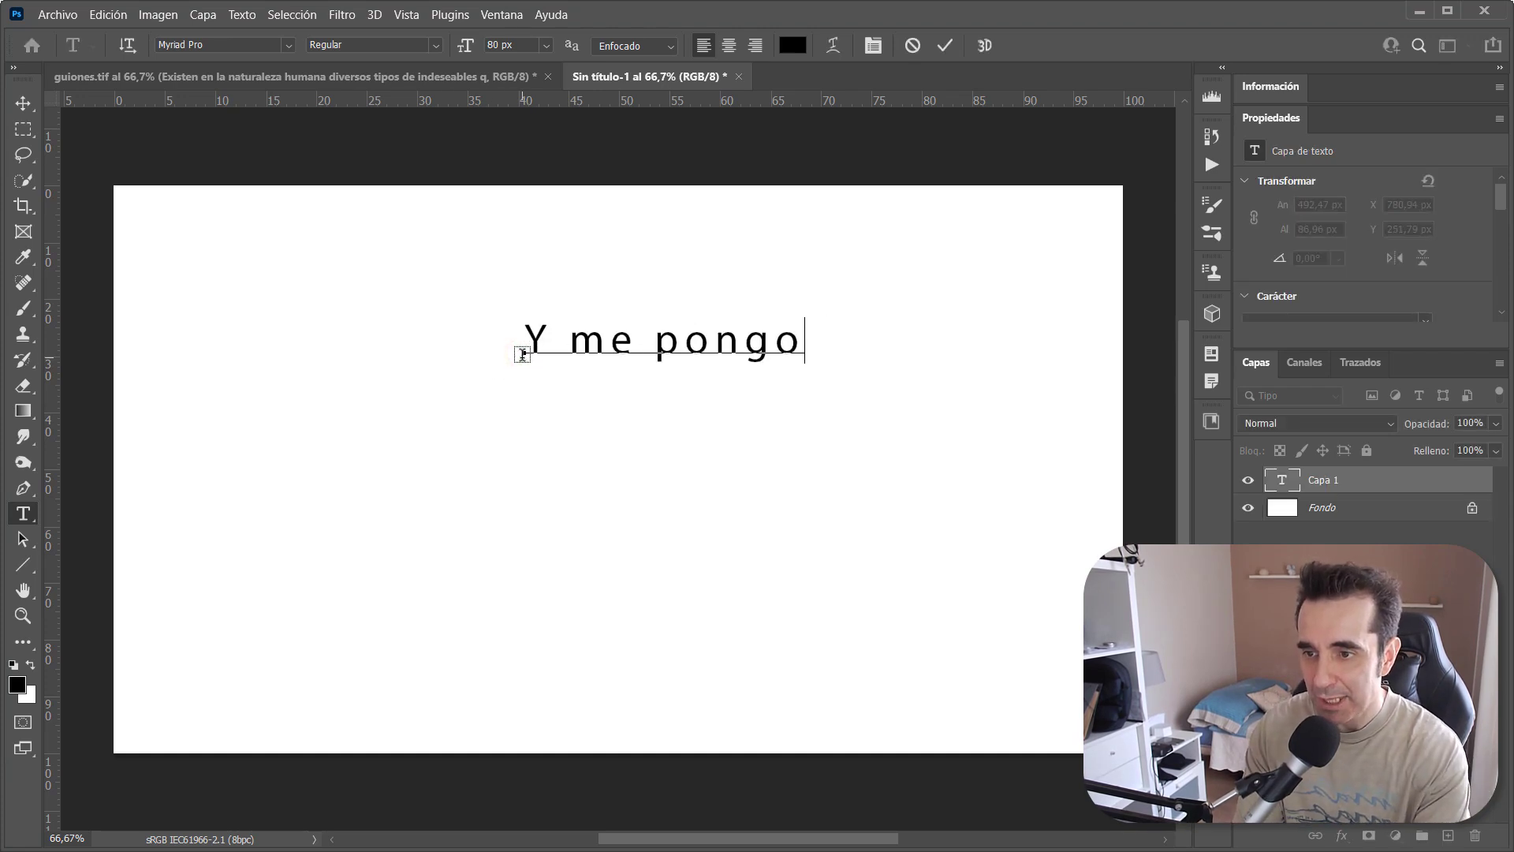
{"action": "type", "text": " a escri bir"}
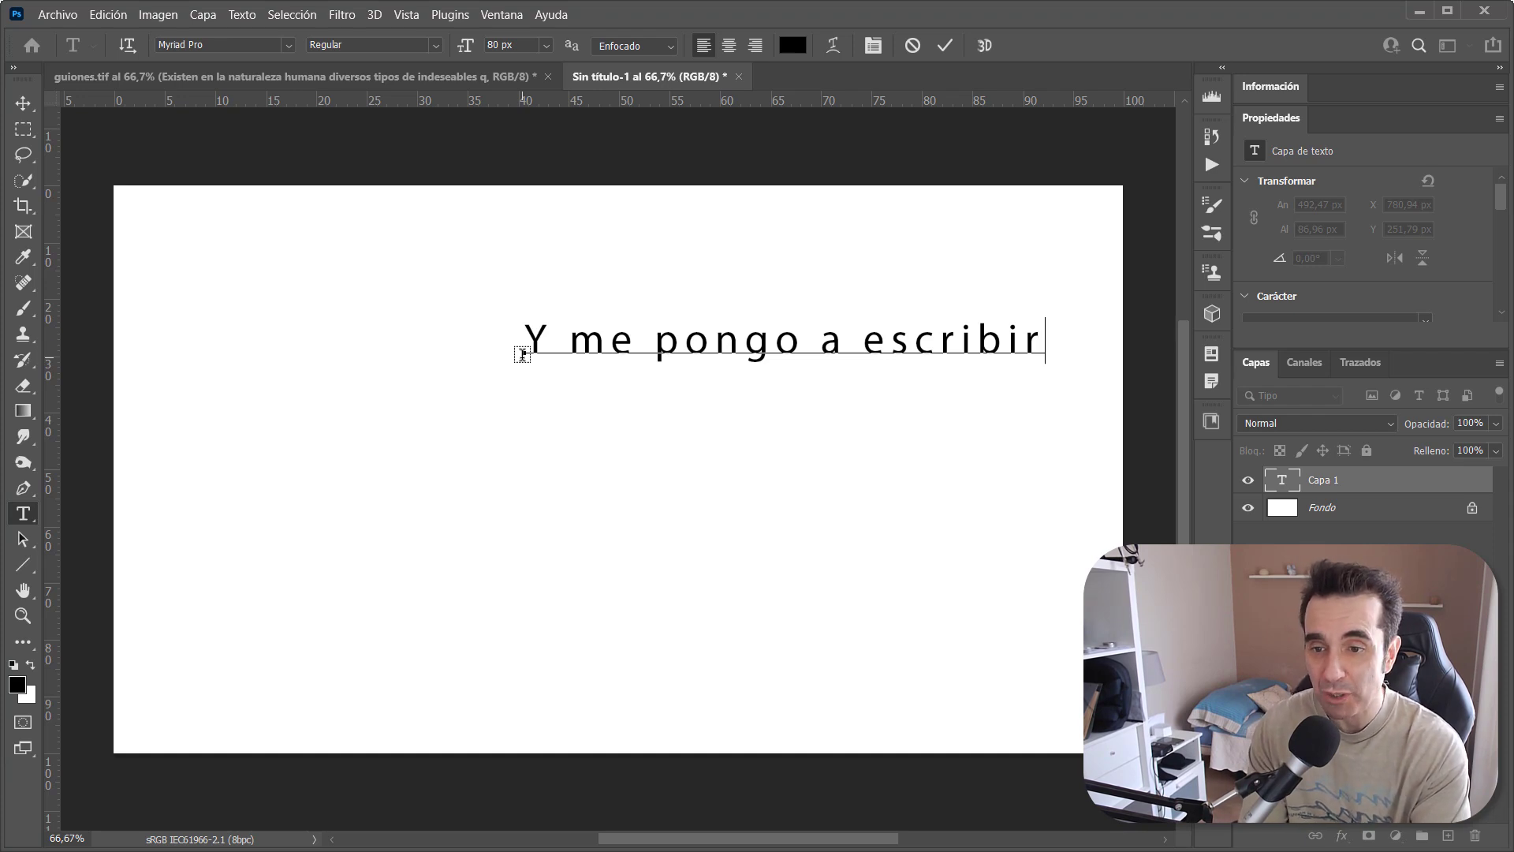
{"action": "type", "text": " y s"}
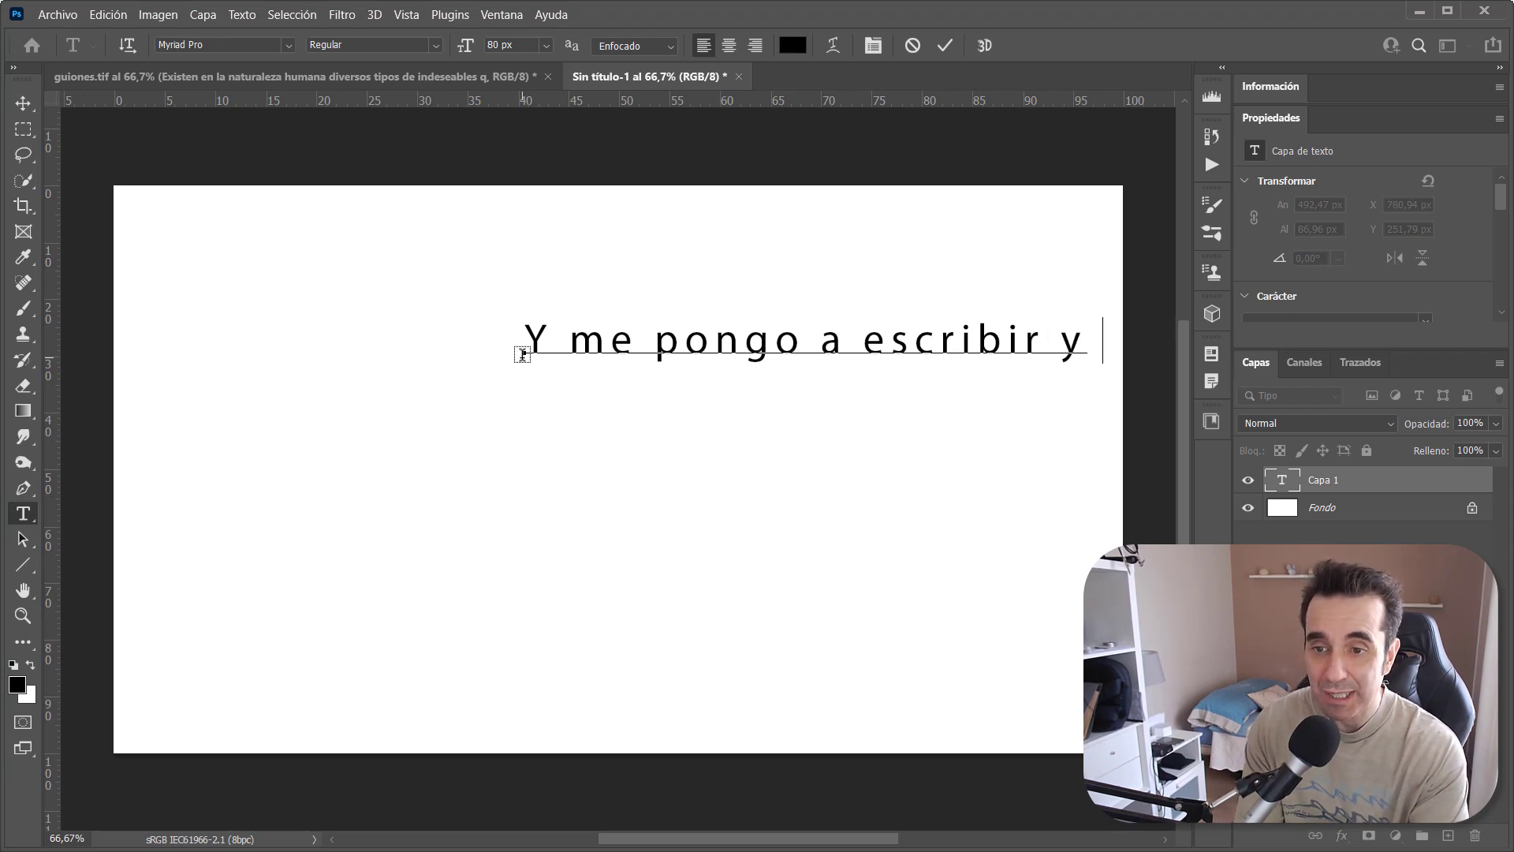
End the first line after "escribir" and add the lines "Tengo que pulsar enter" and "cada vez"
{"action": "key", "text": "BackSpace"}
{"action": "key", "text": "BackSpace"}
{"action": "key", "text": "BackSpace"}
{"action": "key", "text": "BackSpace"}
{"action": "key", "text": "Return"}
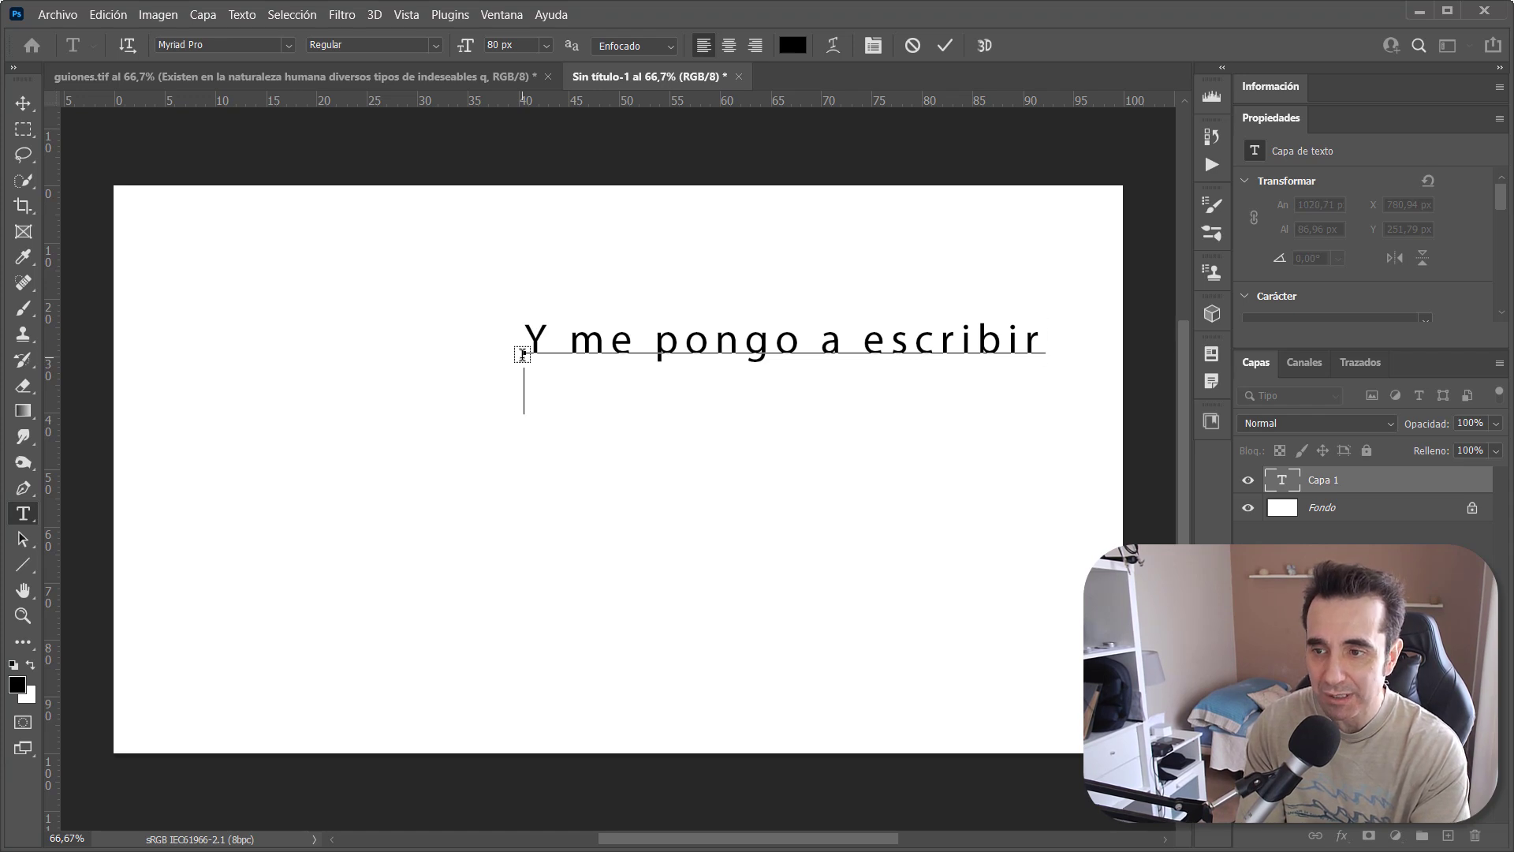
{"action": "type", "text": "Tengo que pulsar enter"}
{"action": "key", "text": "Return"}
{"action": "type", "text": "cada vez"}
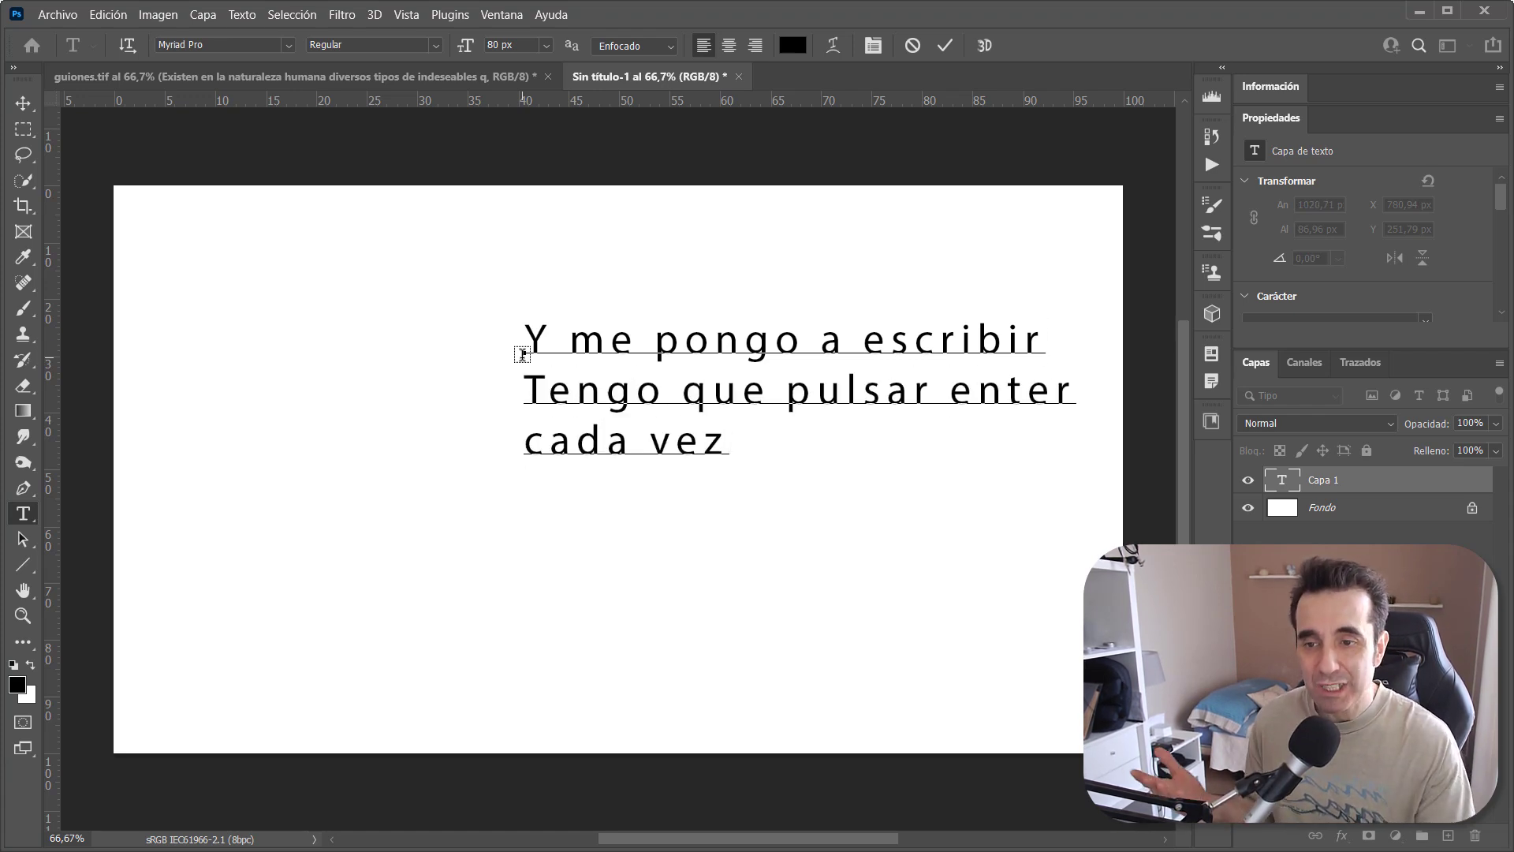
Replace the whole point text with "RÓTULO", commit it, and delete its text layer
{"action": "key", "text": "ctrl+a"}
{"action": "type", "text": "RÓTULO"}
{"action": "key", "text": "ctrl+Return"}
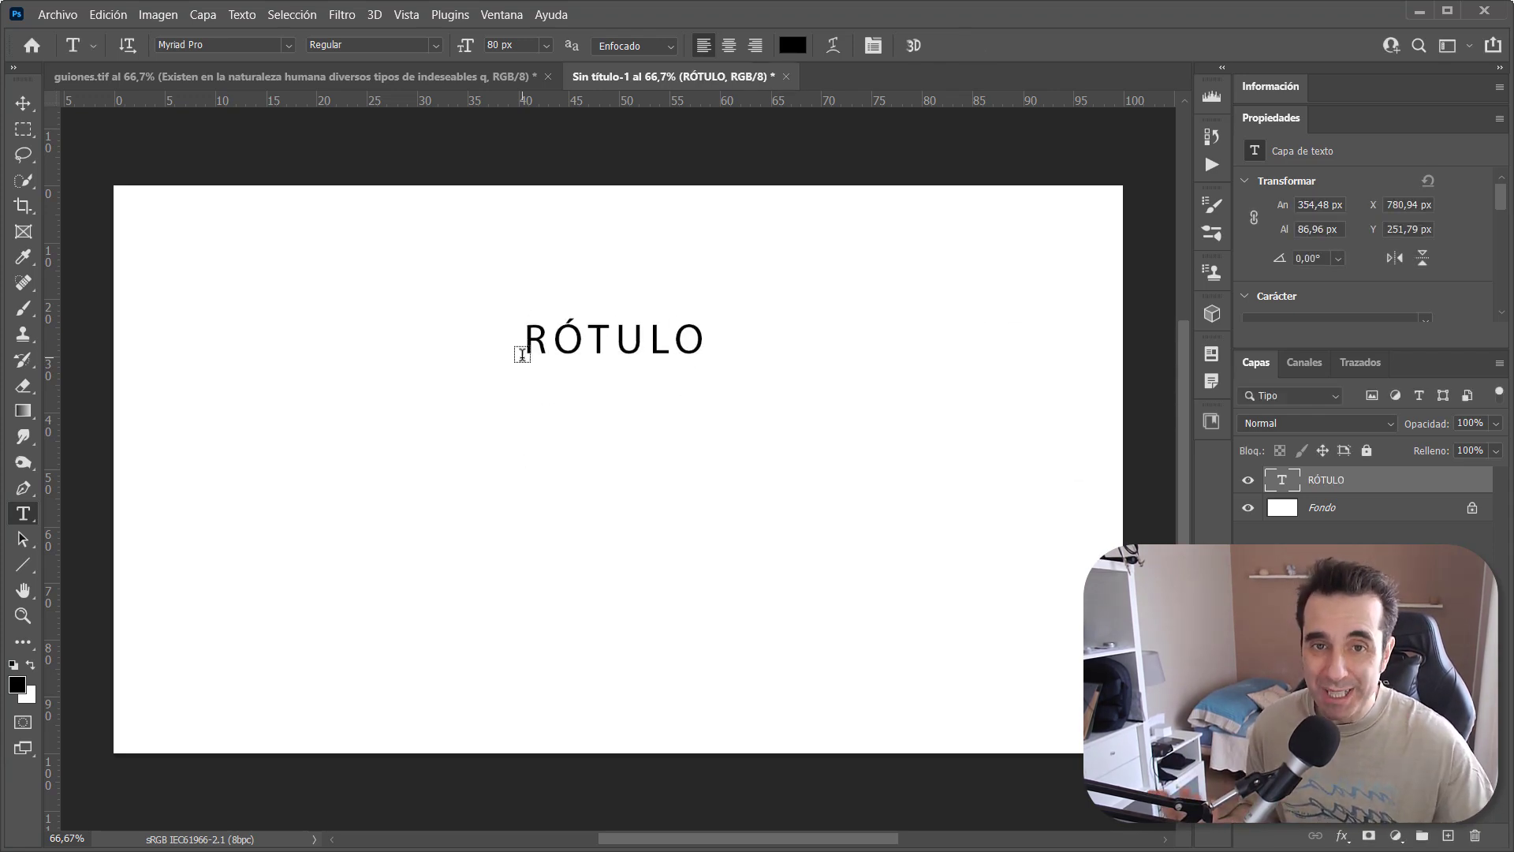
{"action": "left_click_drag", "start_coordinate": [1315, 483], "coordinate": [1326, 515]}
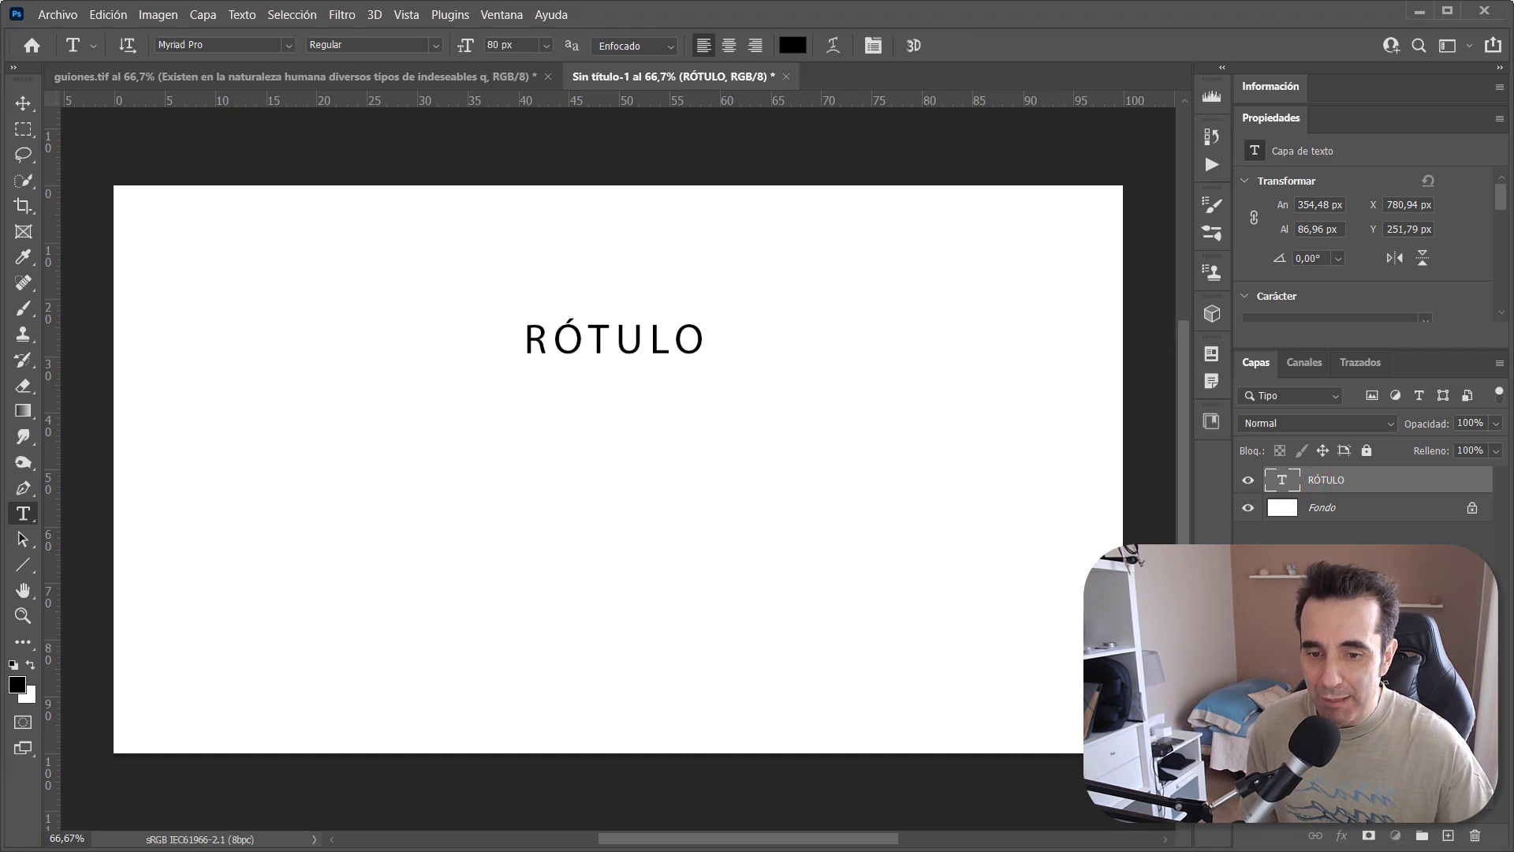
{"action": "left_click_drag", "start_coordinate": [1472, 832], "coordinate": [1472, 833]}
Draw a paragraph text box about 1224 × 963 px, try narrowing it to about 1162,5 px, and cancel it
{"action": "left_click_drag", "start_coordinate": [162, 215], "coordinate": [806, 723]}
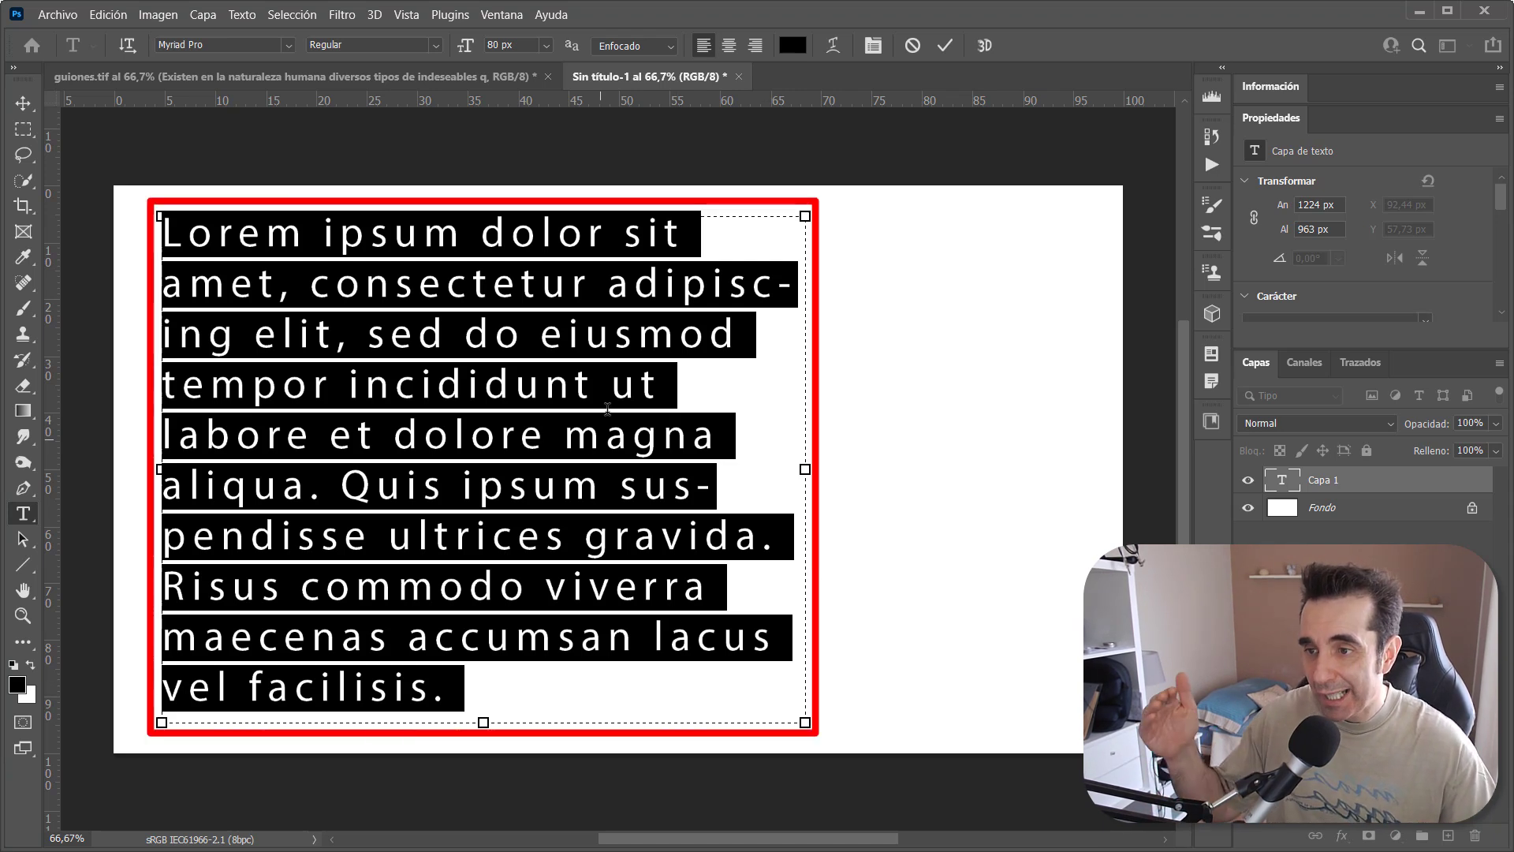
{"action": "mouse_move", "coordinate": [804, 469]}
{"action": "left_mouse_down"}
{"action": "mouse_move", "coordinate": [652, 469]}
{"action": "mouse_move", "coordinate": [571, 495]}
{"action": "mouse_move", "coordinate": [615, 473]}
{"action": "mouse_move", "coordinate": [774, 470]}
{"action": "left_mouse_up"}
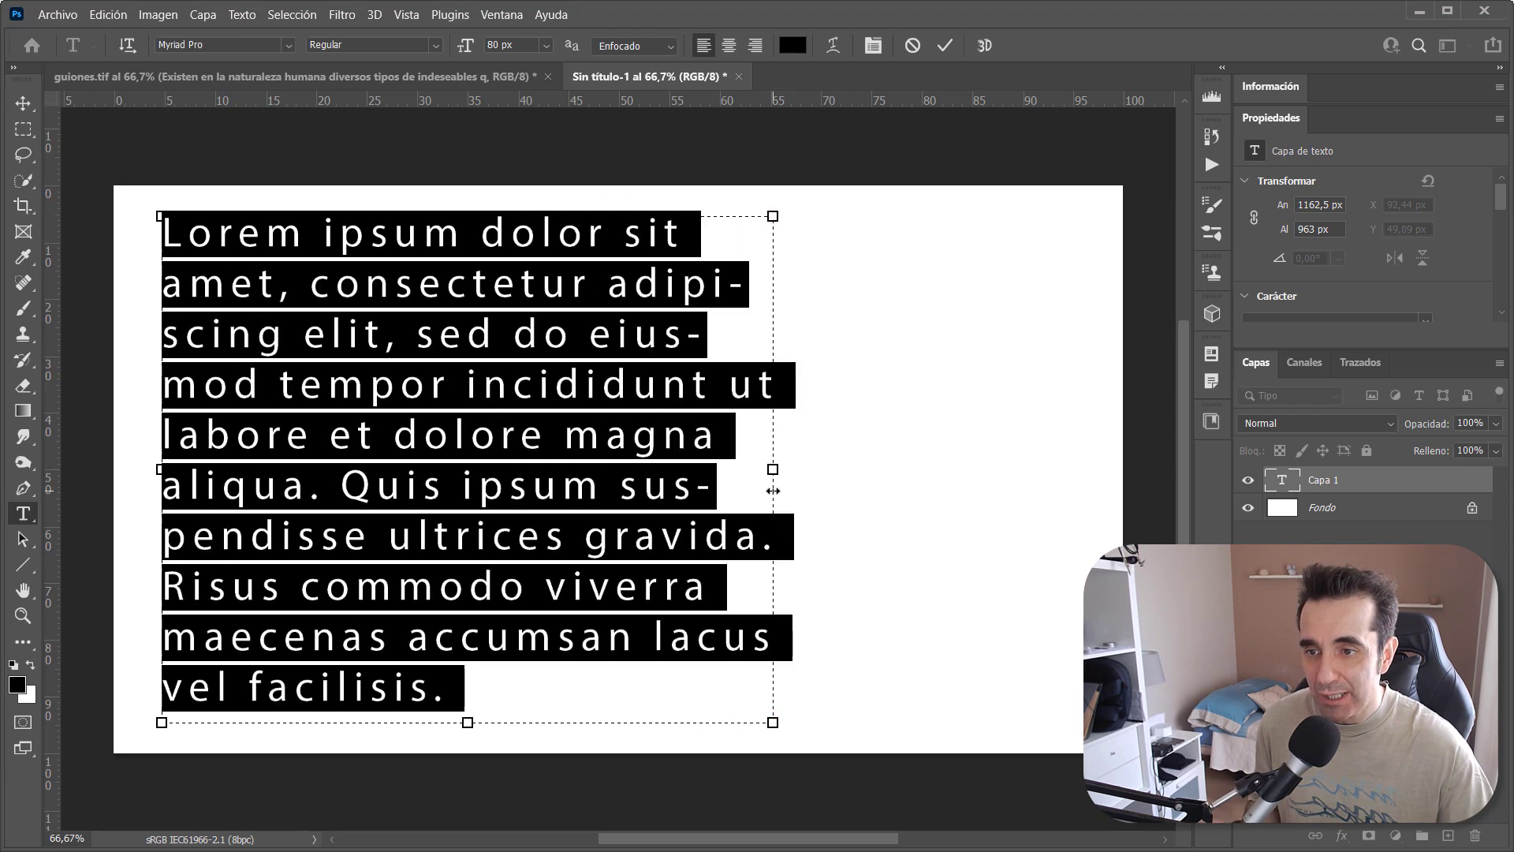
{"action": "left_click", "coordinate": [913, 53]}
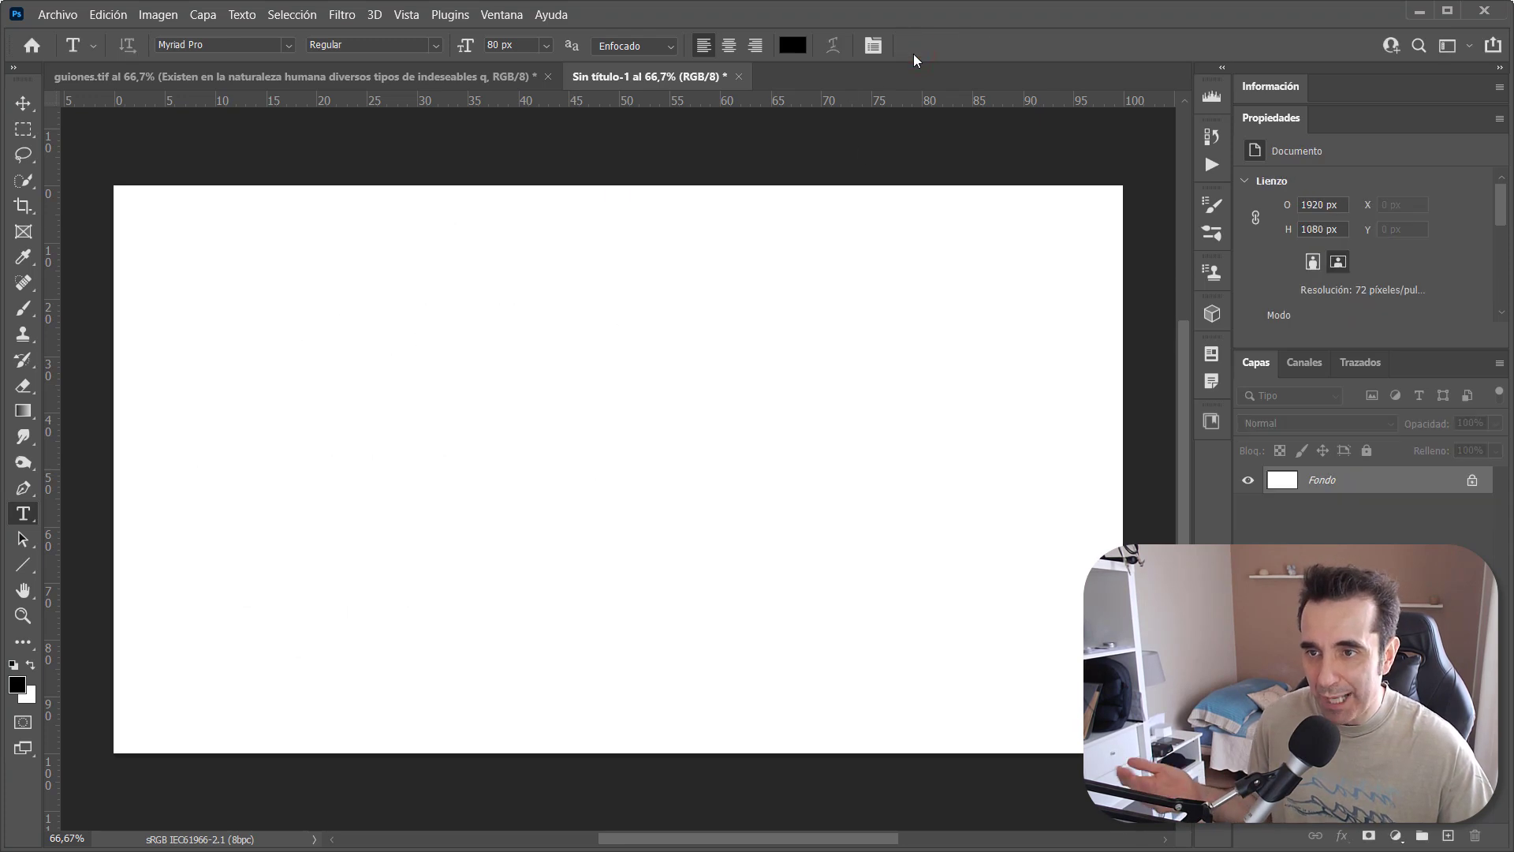
Close the untitled scratch document and return to guiones.tif
{"action": "left_click", "coordinate": [738, 79]}
{"action": "left_click", "coordinate": [684, 356]}
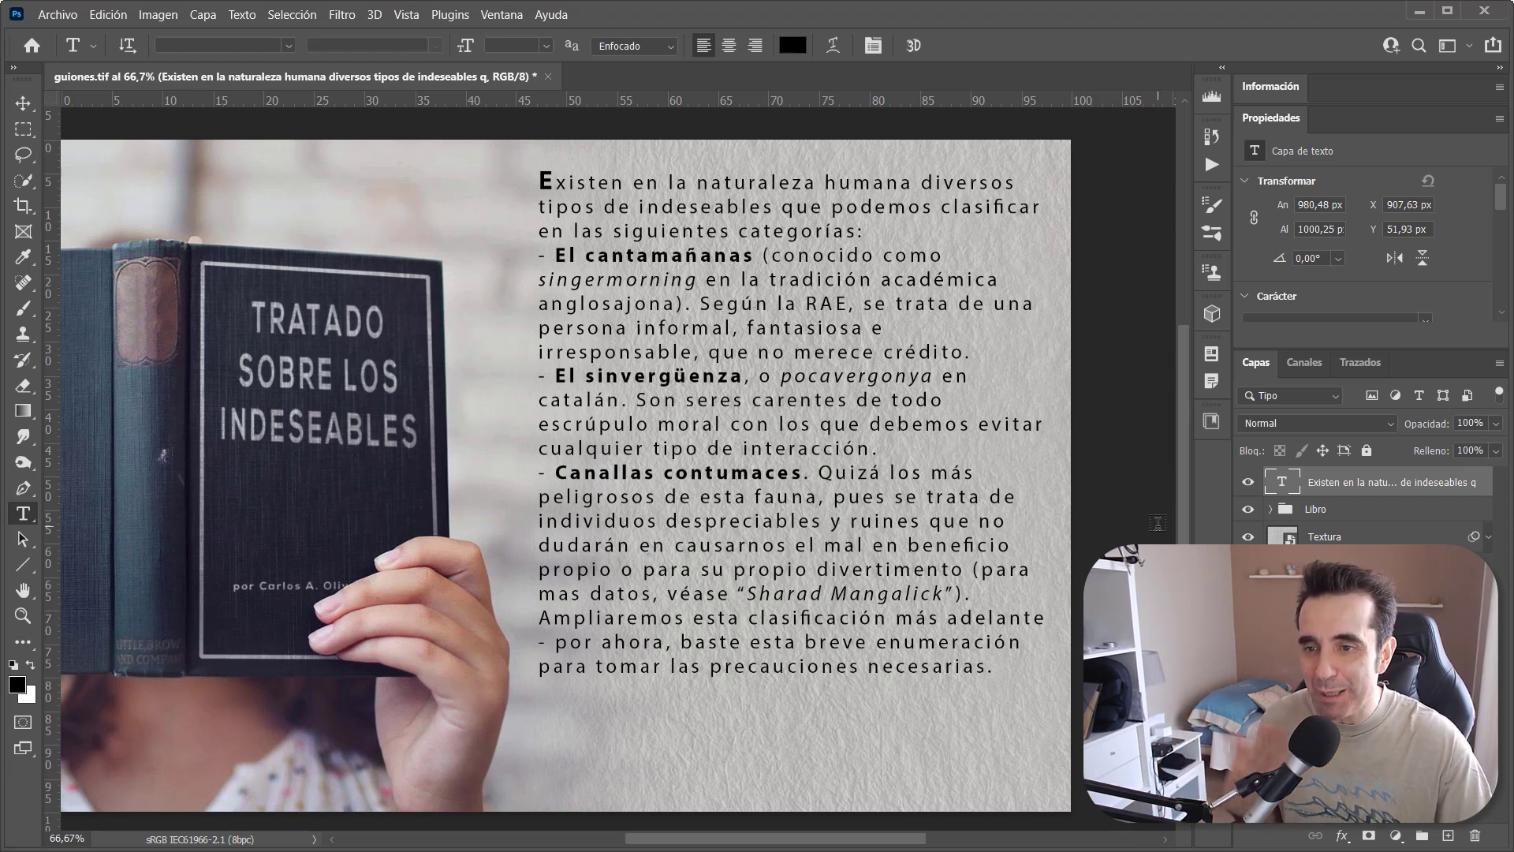
Show the Párrafo panel and place it beside the paragraph text, with the document viewed at 100%
{"action": "key", "text": "ctrl+1"}
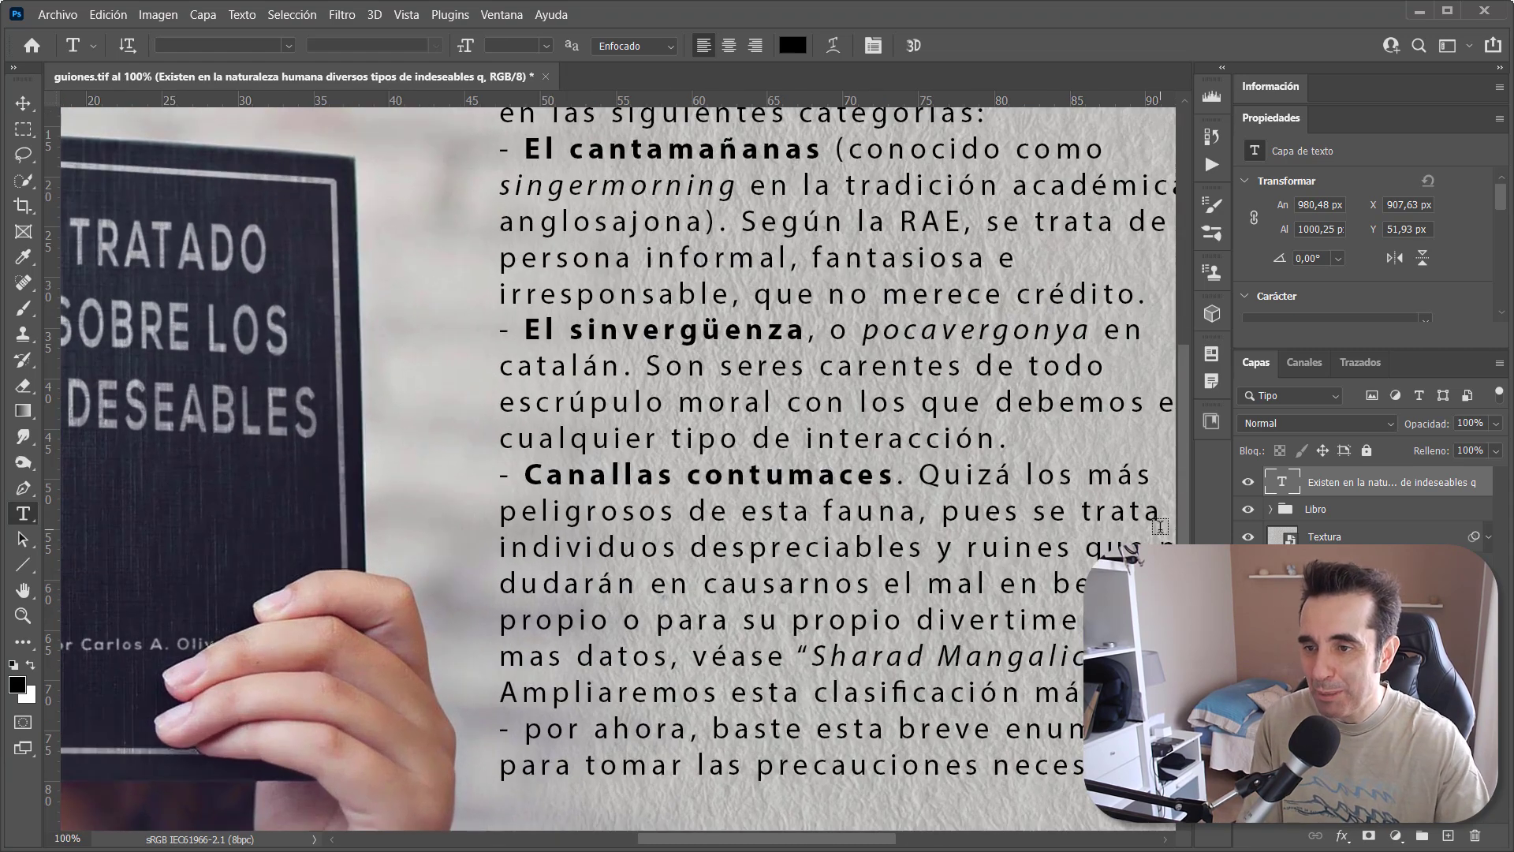
{"action": "left_click_drag", "start_coordinate": [1016, 267], "coordinate": [844, 391]}
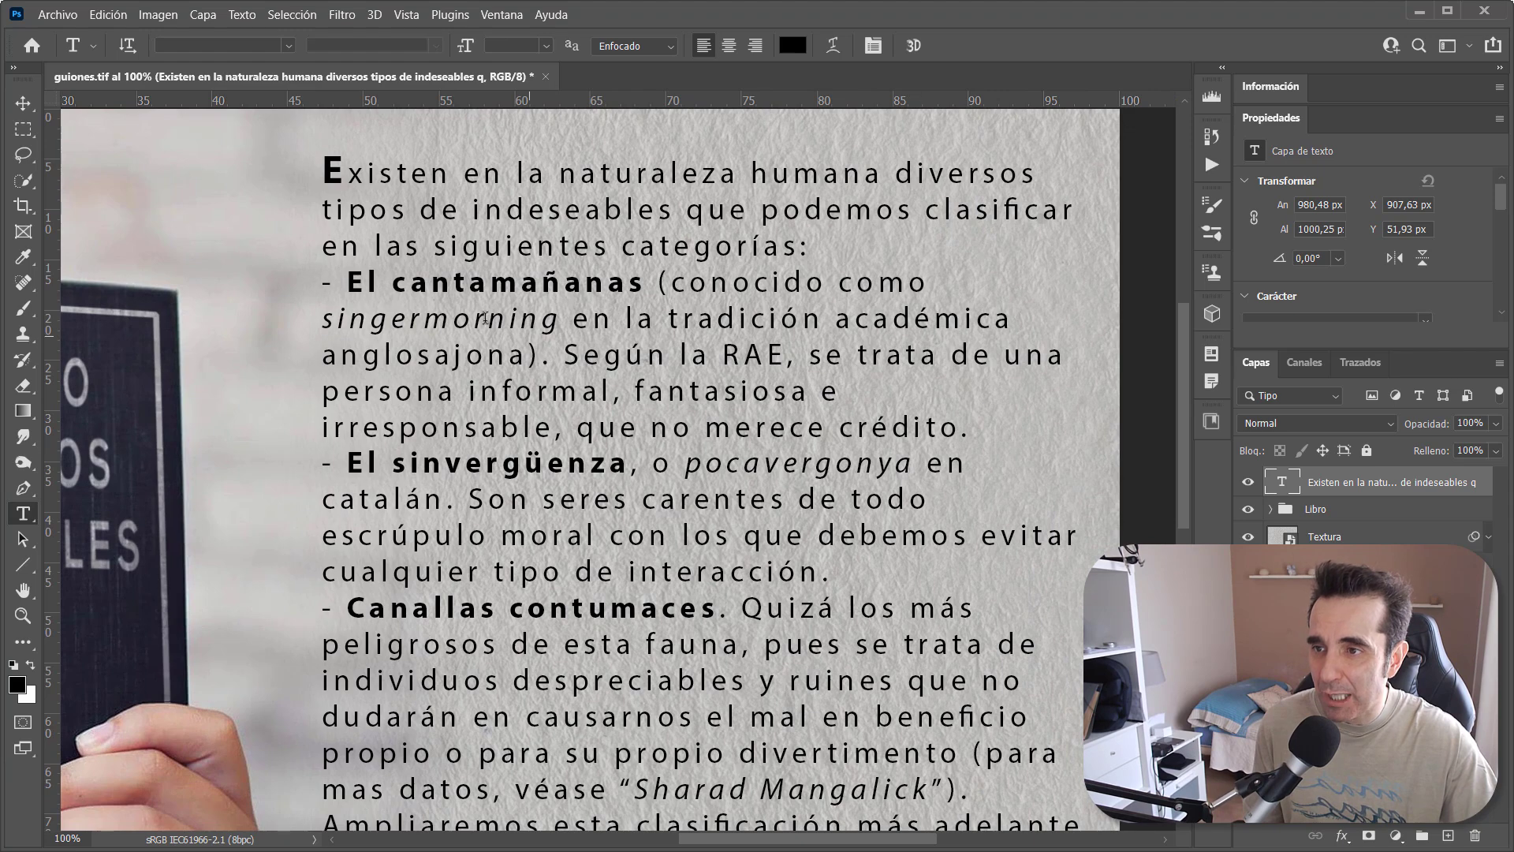
{"action": "left_click", "coordinate": [502, 15]}
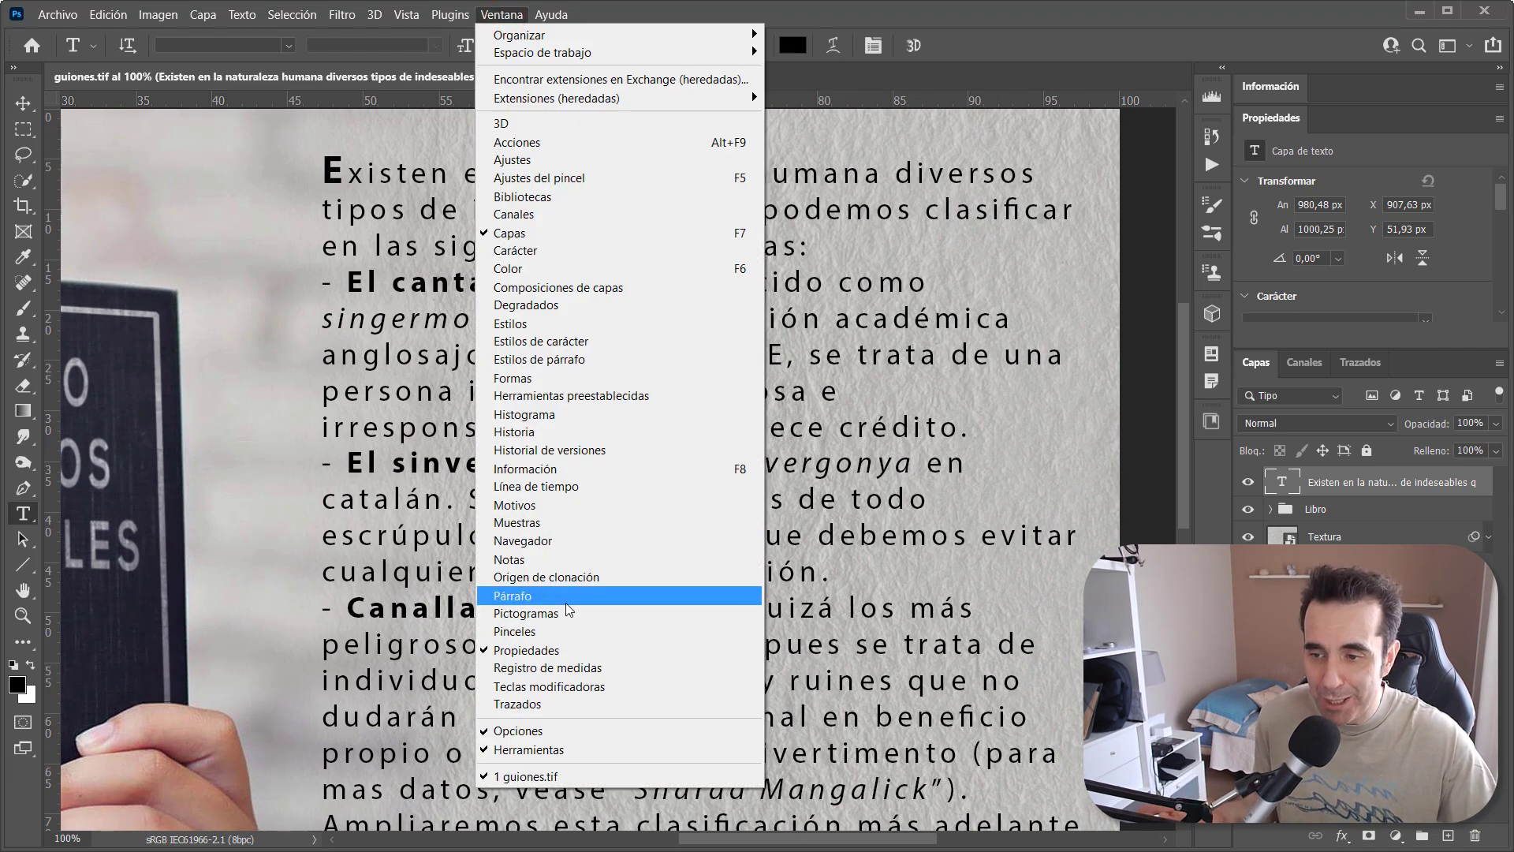
{"action": "left_click", "coordinate": [565, 597]}
{"action": "left_click_drag", "start_coordinate": [897, 193], "coordinate": [1071, 153]}
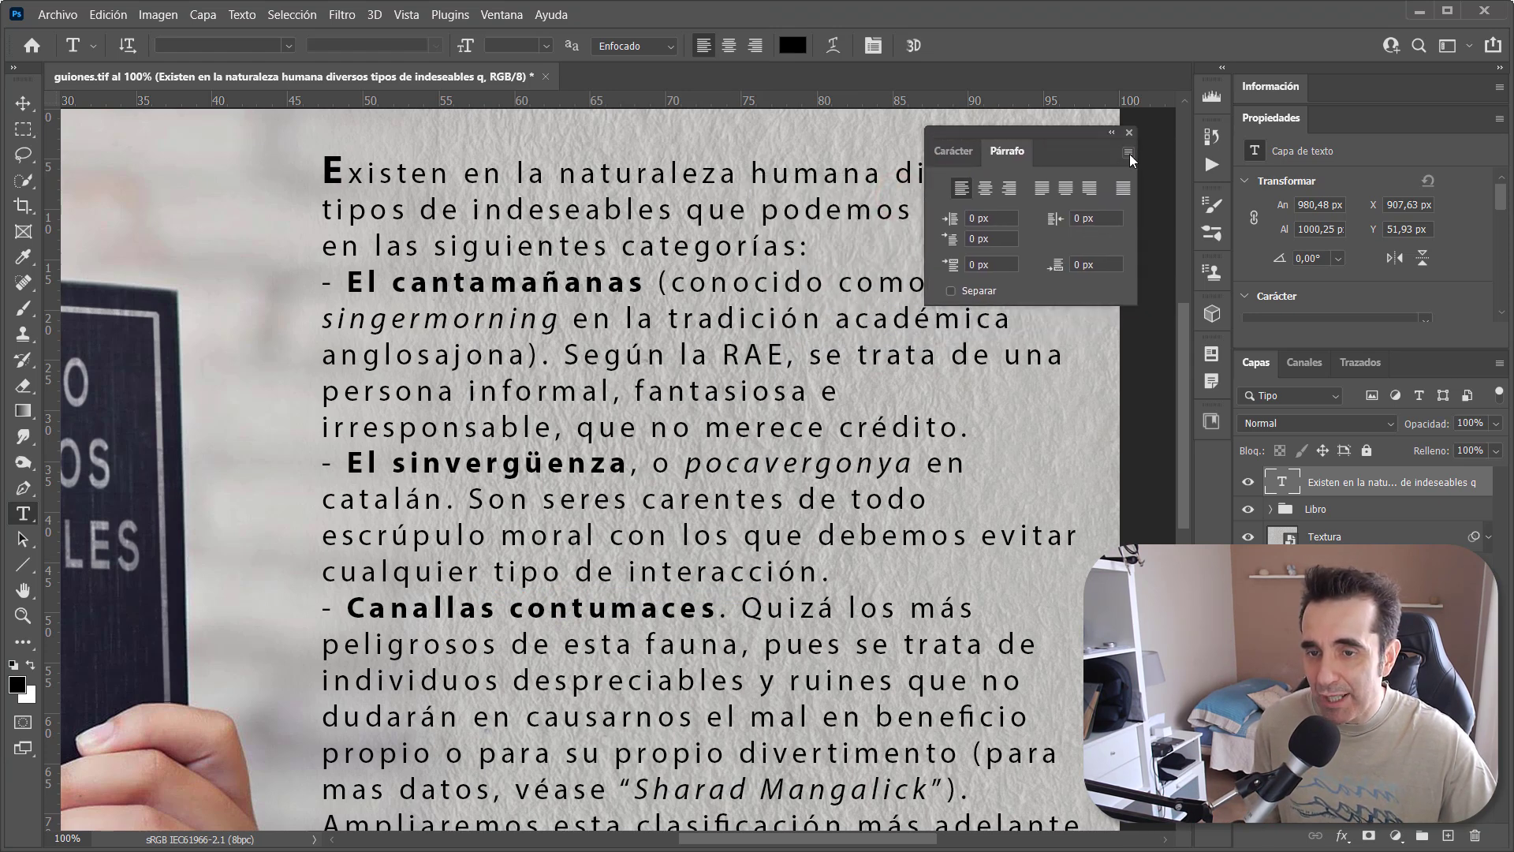
Enable "Puntuación latina fuera de margen" for the paragraph text and compare the text with and without it using undo and redo
{"action": "left_click", "coordinate": [1129, 154]}
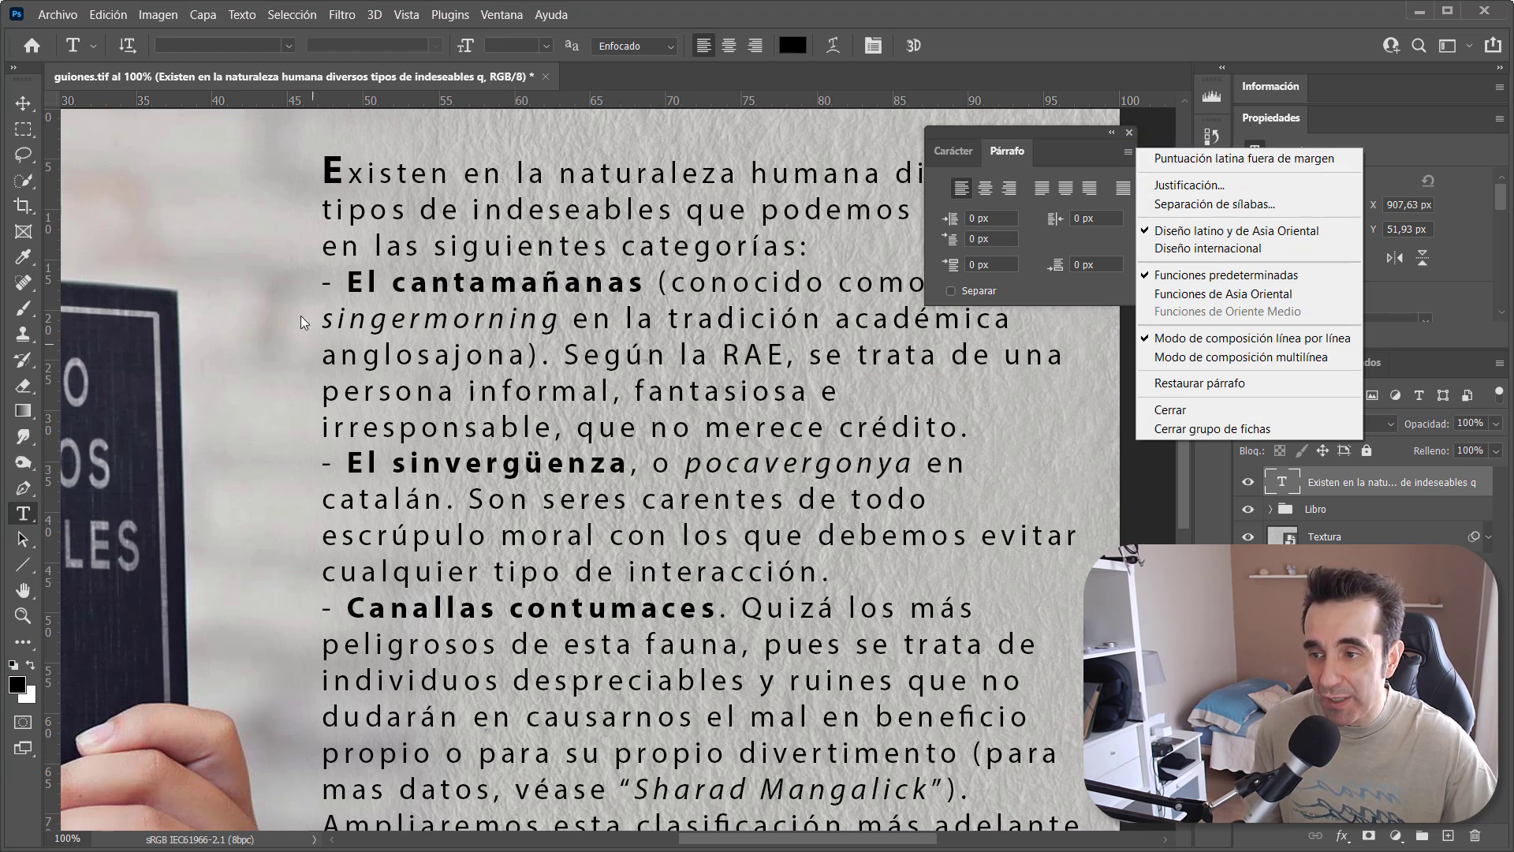
{"action": "left_click", "coordinate": [1196, 155]}
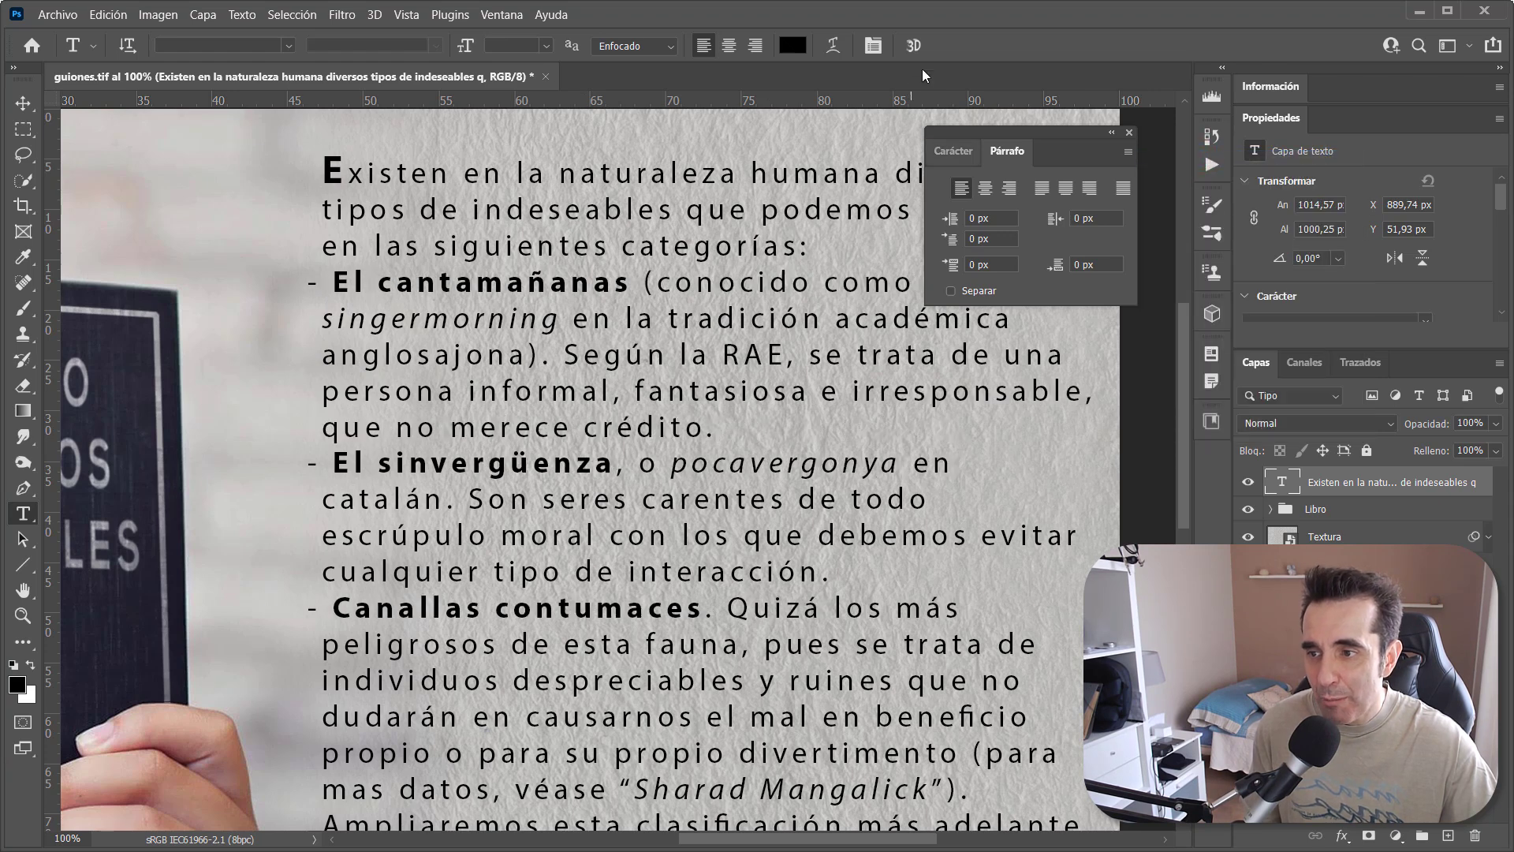
{"action": "key", "text": "ctrl+z"}
{"action": "key", "text": "ctrl+shift+z"}
{"action": "key", "text": "ctrl+z"}
{"action": "key", "text": "ctrl+shift+z"}
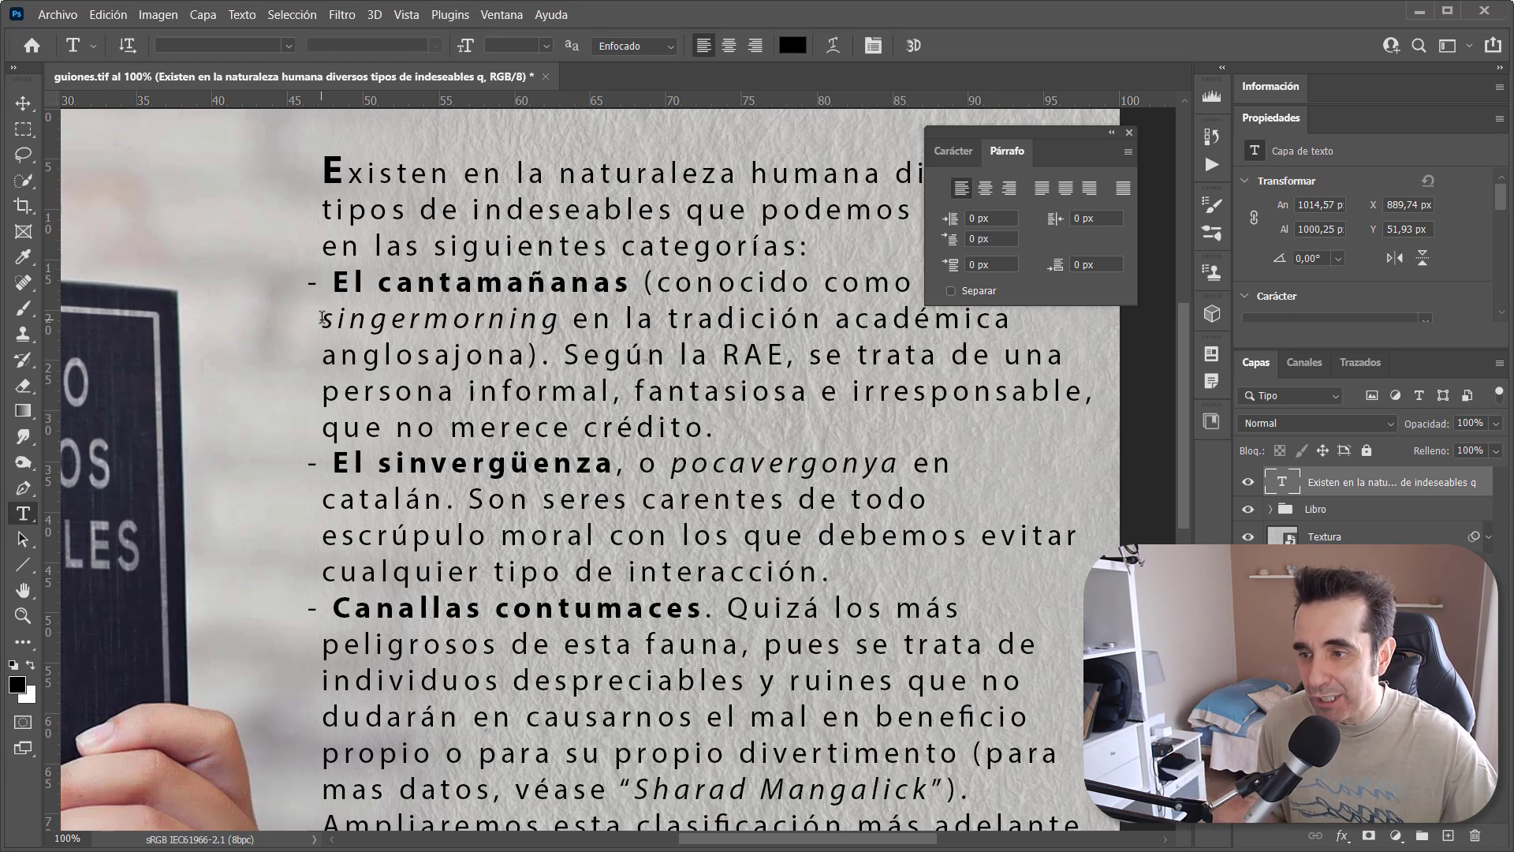
Try double quotation marks around "singermorning" in the paragraph text, remove both marks, and cancel the edit
{"action": "left_click", "coordinate": [323, 317]}
{"action": "type", "text": "\""}
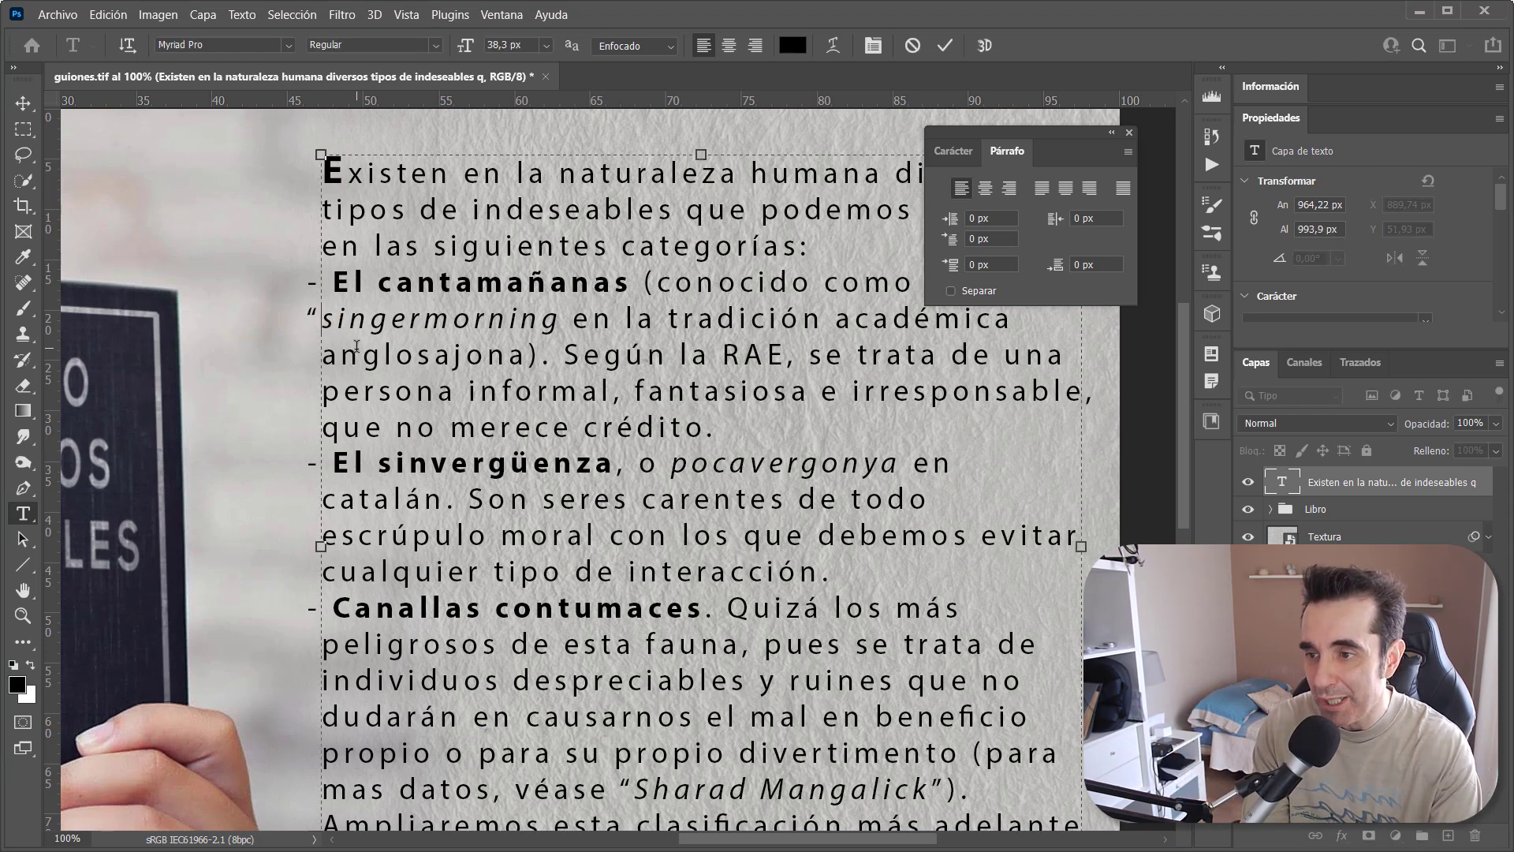
{"action": "key", "text": "ctrl+Right"}
{"action": "type", "text": "\""}
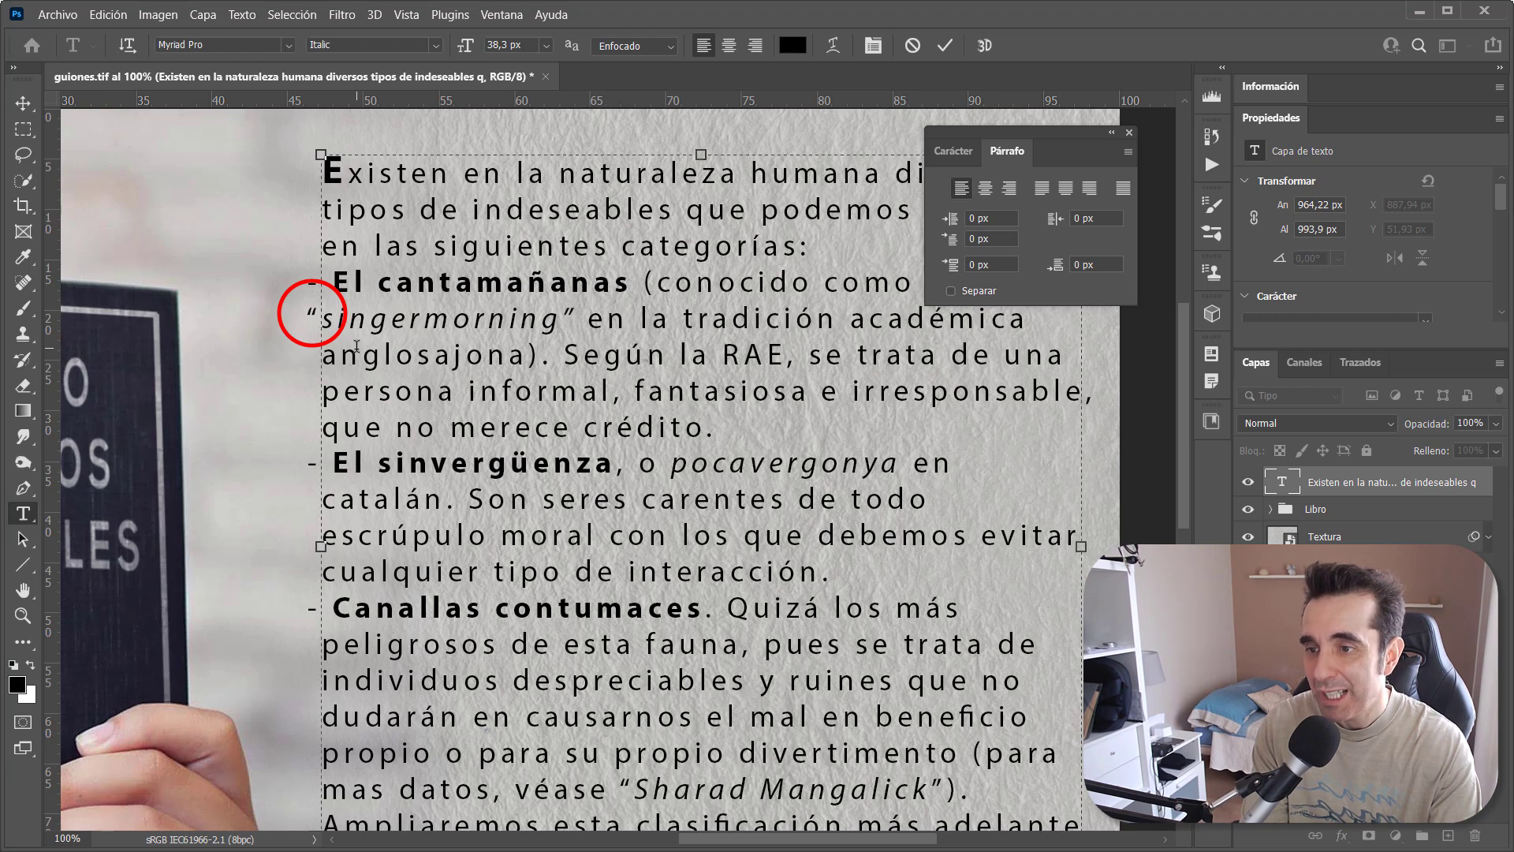
{"action": "key", "text": "BackSpace"}
{"action": "key", "text": "Home"}
{"action": "key", "text": "Delete"}
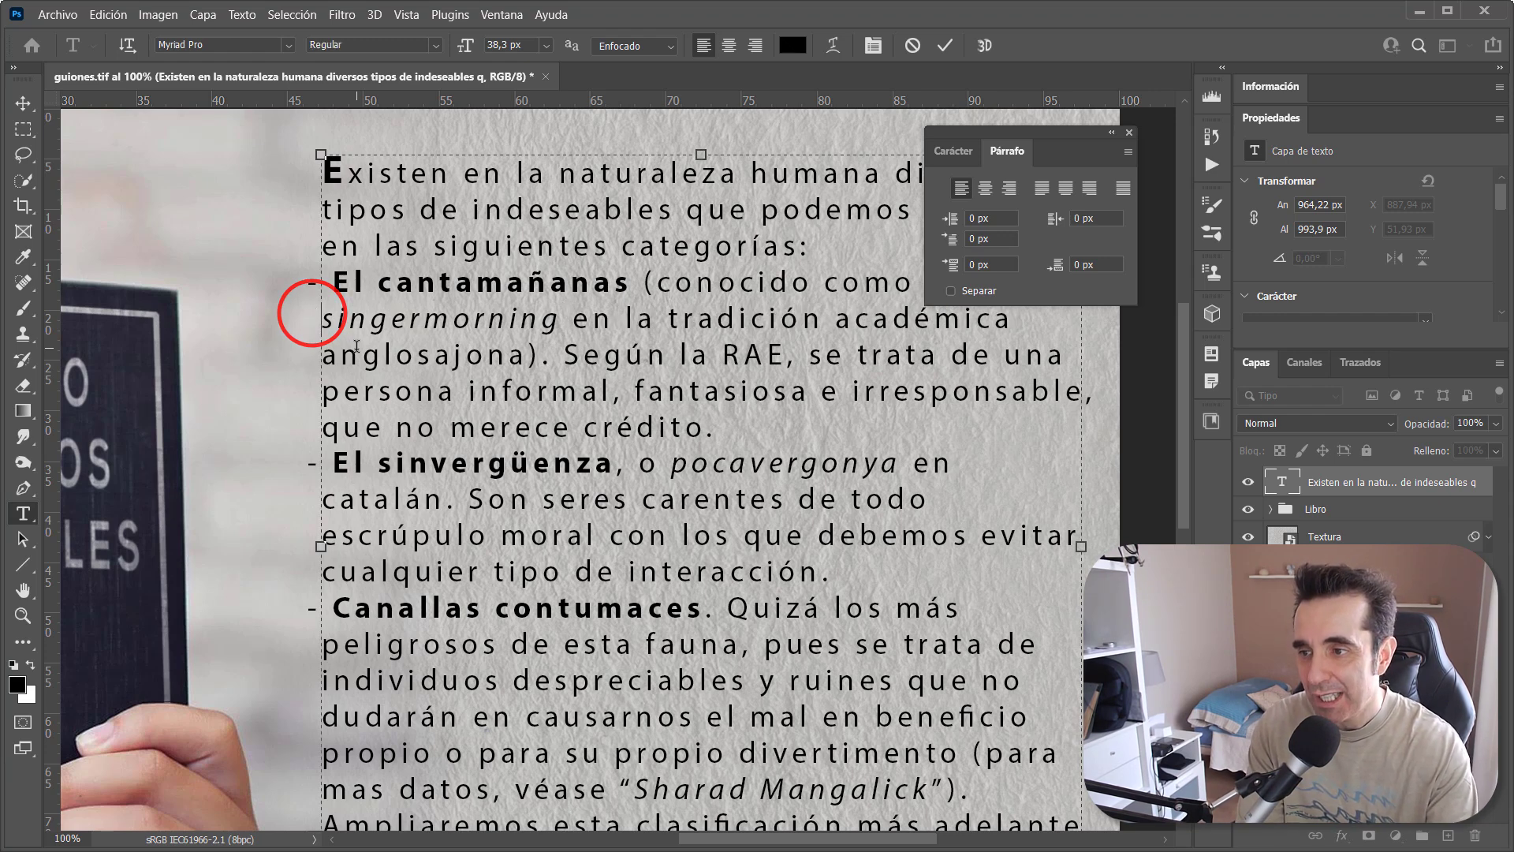
{"action": "left_click", "coordinate": [913, 45]}
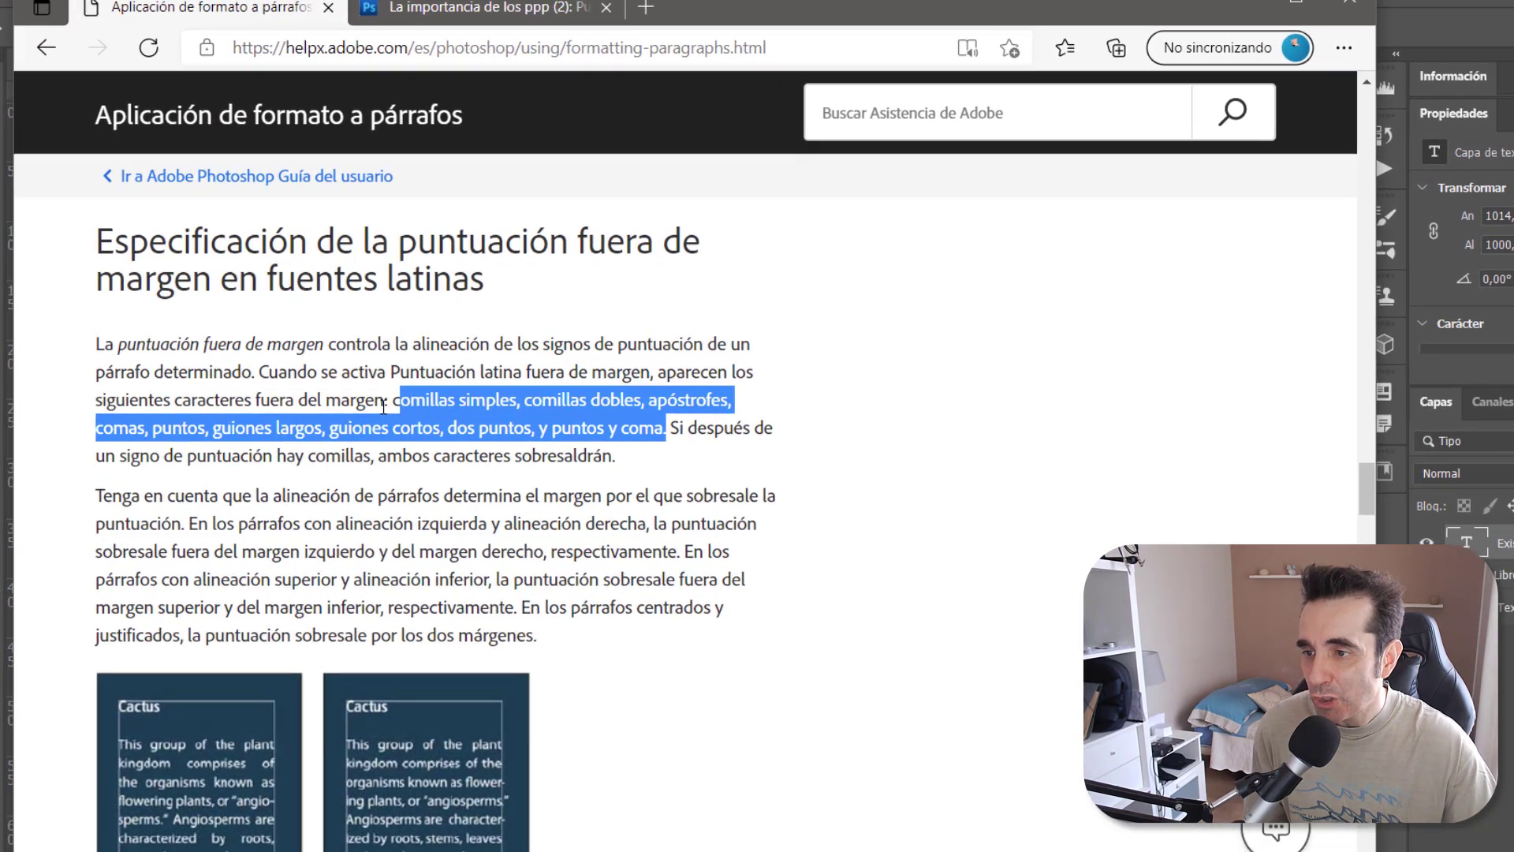
In the browser, highlight the list of characters affected by hanging punctuation on Adobe's help page, and return to Photoshop
{"action": "left_click", "coordinate": [374, 361]}
{"action": "left_click_drag", "start_coordinate": [441, 484], "coordinate": [788, 517]}
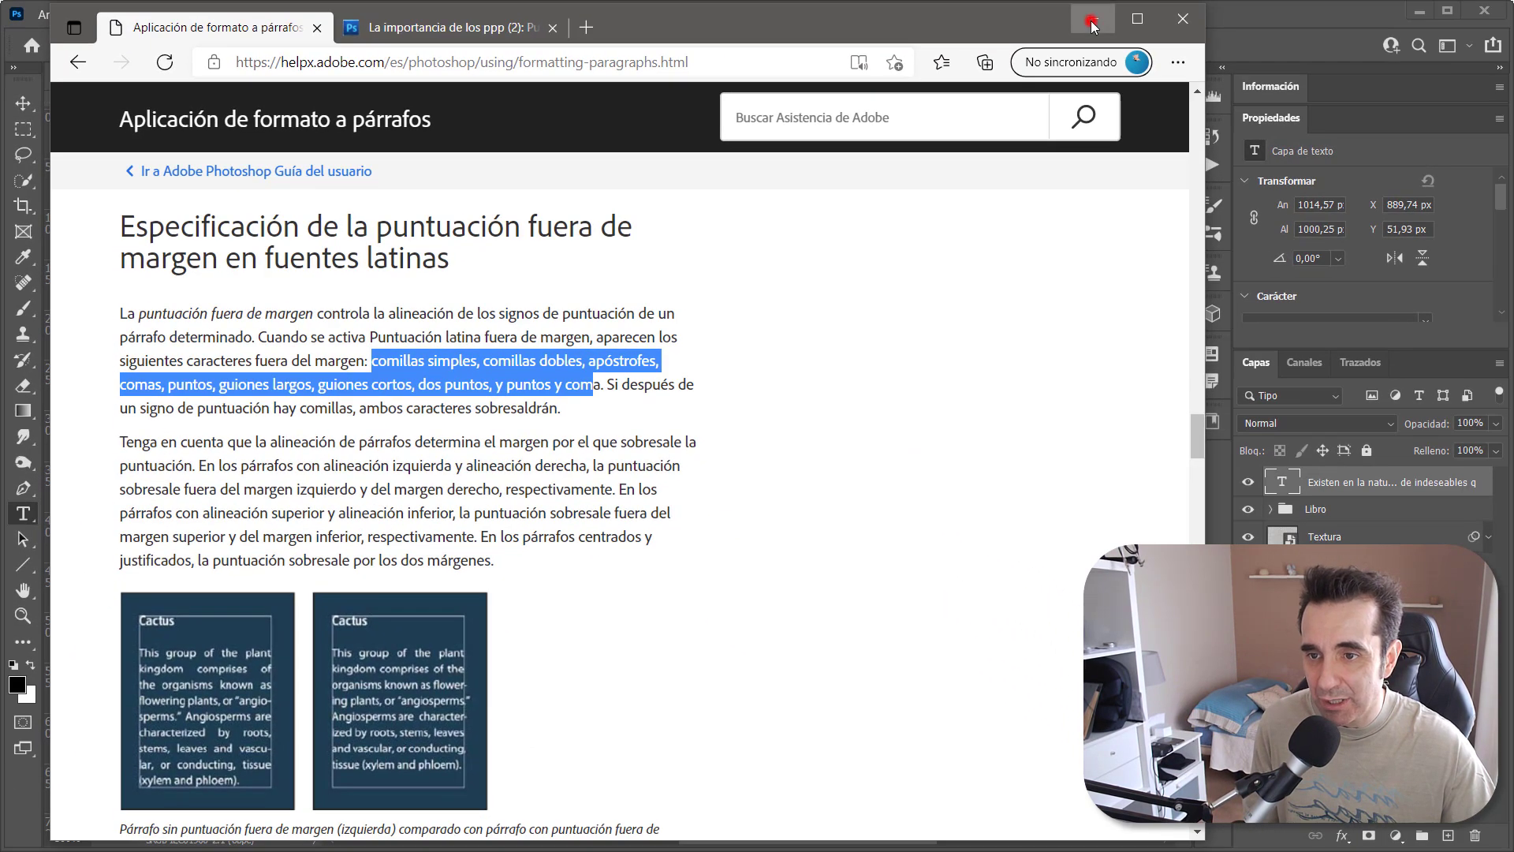
{"action": "left_click", "coordinate": [1197, 5]}
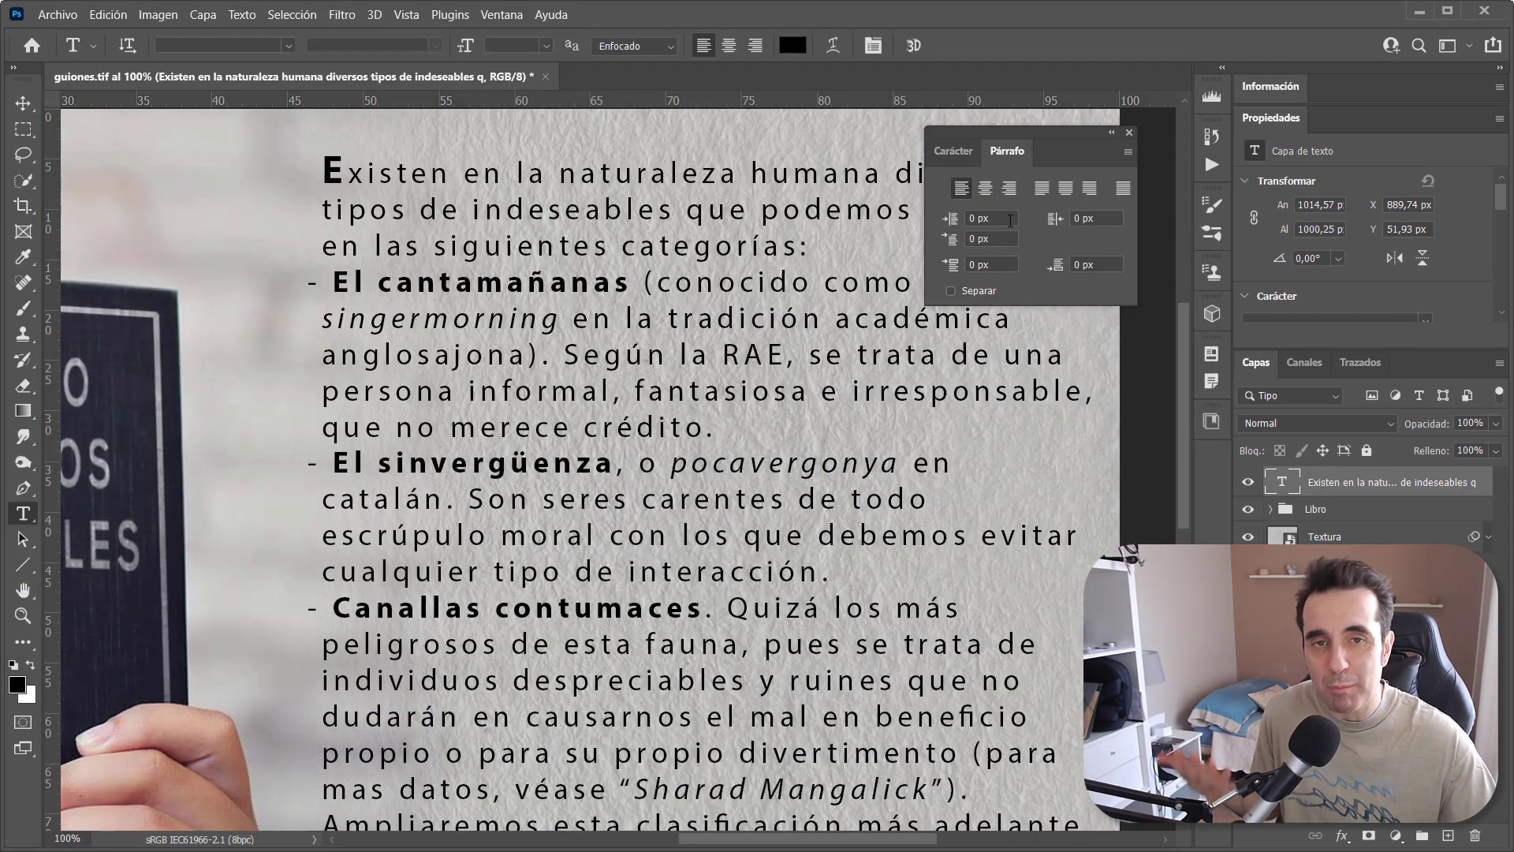
Disable "Puntuación latina fuera de margen" for the paragraph text, with the document viewed at 66,67%
{"action": "key", "text": "ctrl+minus"}
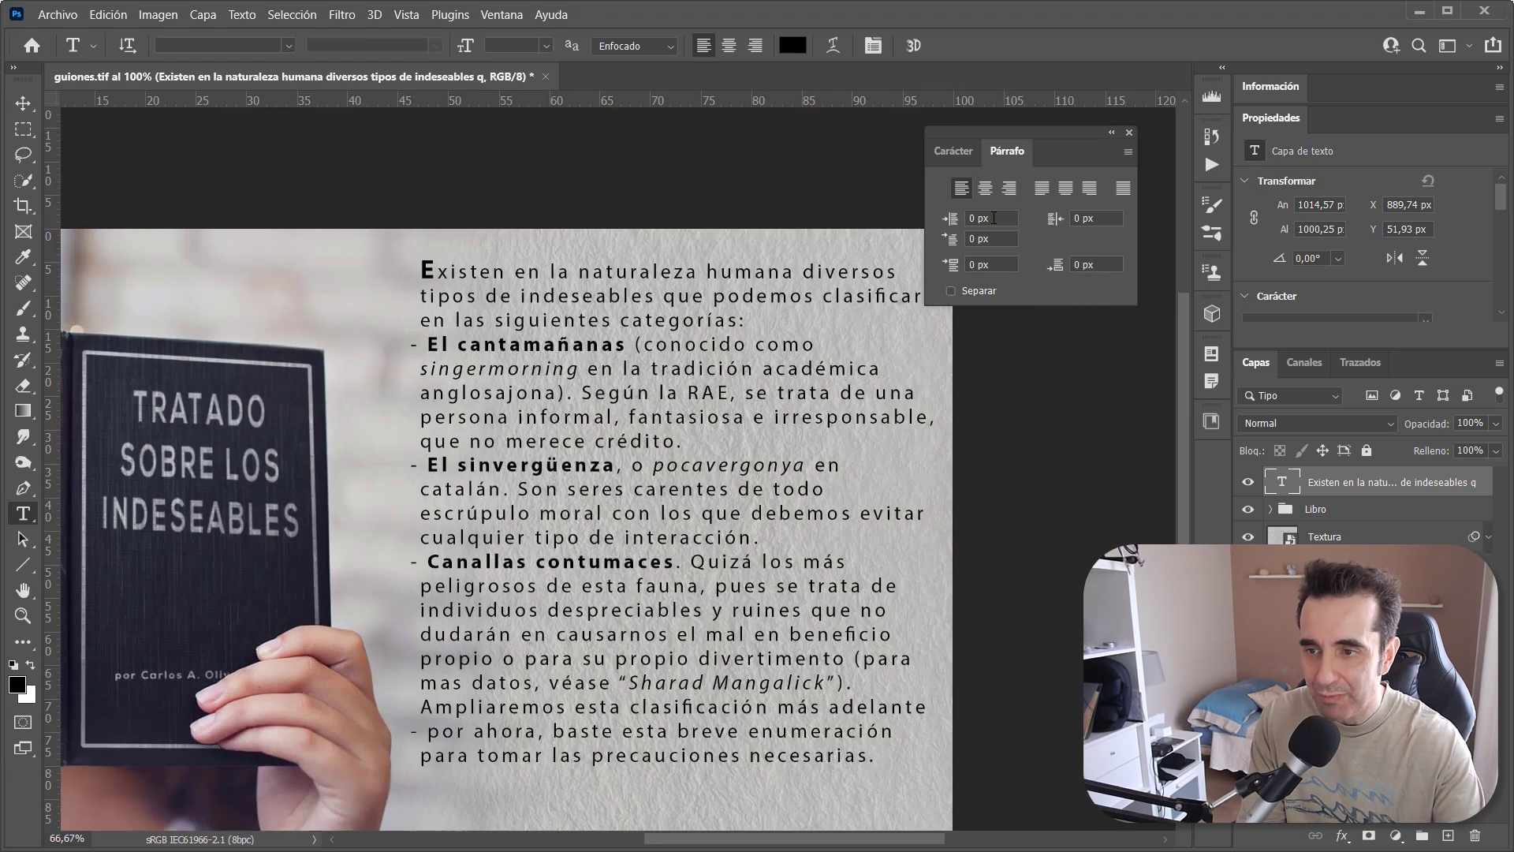
{"action": "left_click_drag", "start_coordinate": [696, 530], "coordinate": [684, 439]}
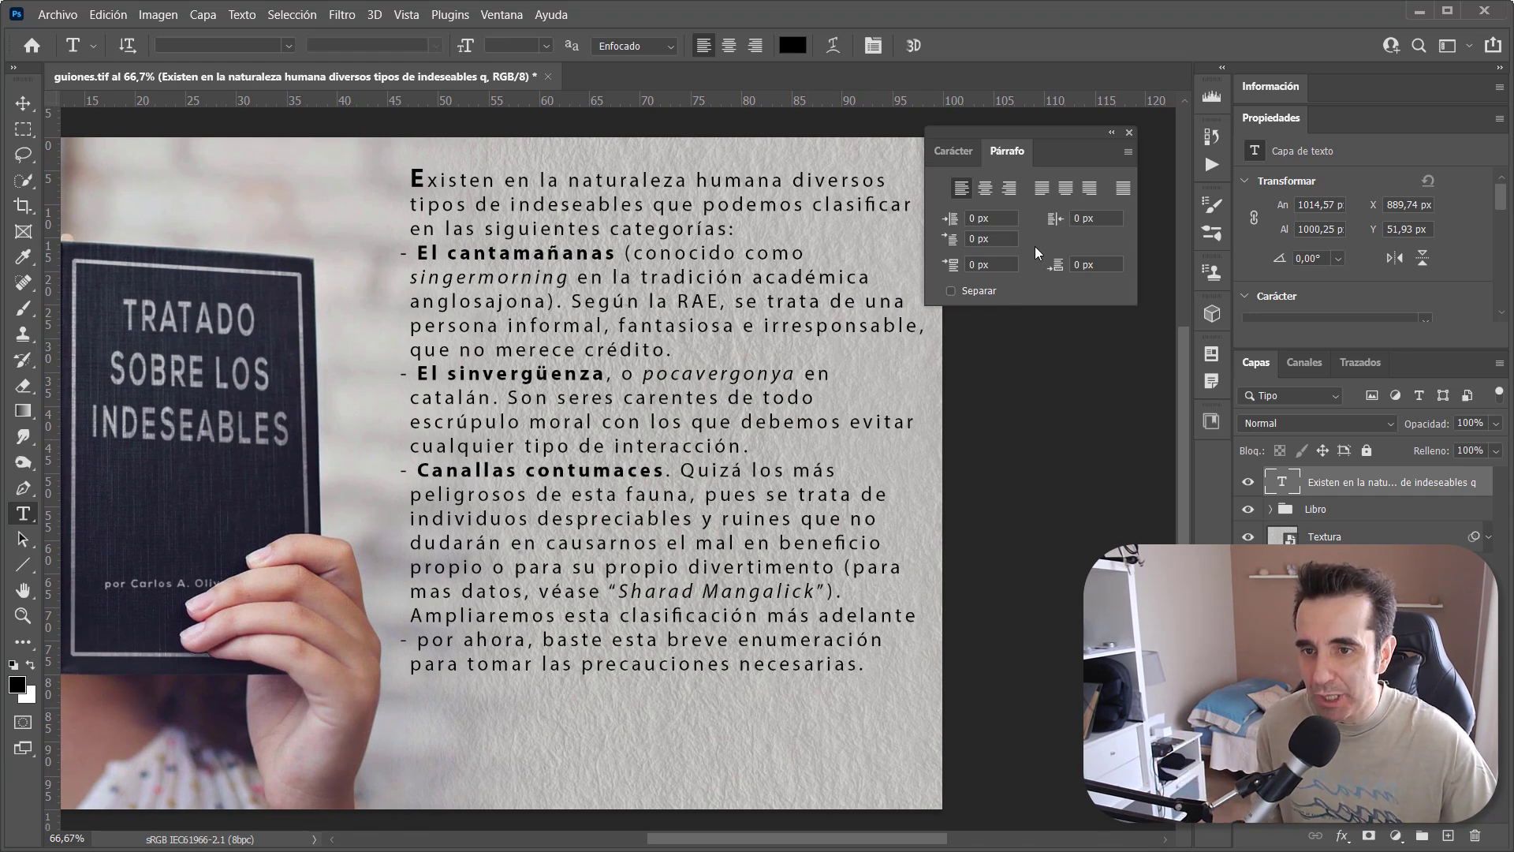
{"action": "left_click", "coordinate": [1127, 152]}
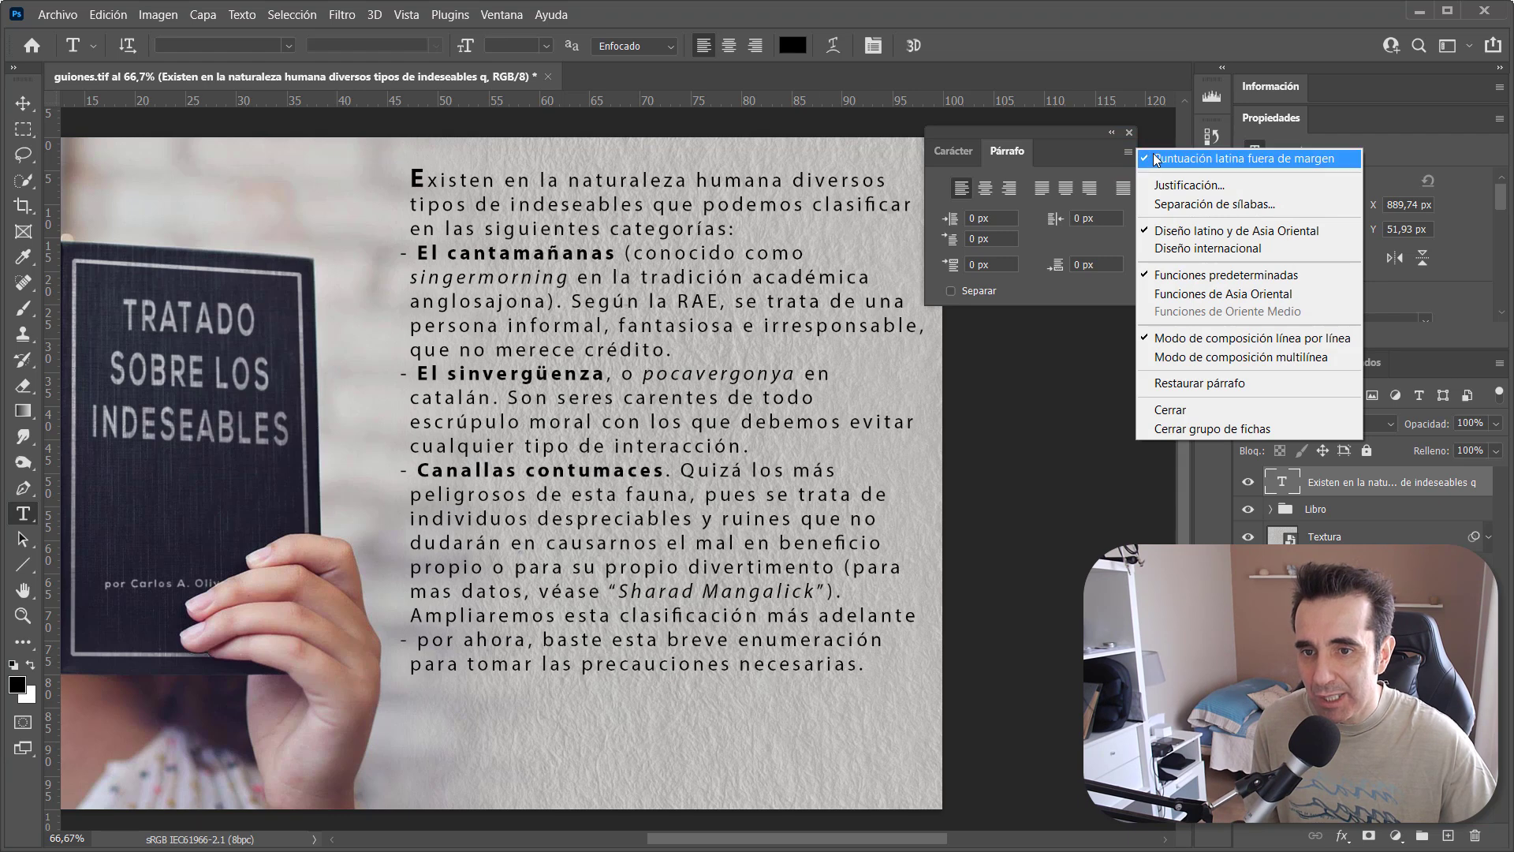
{"action": "left_click", "coordinate": [1156, 158]}
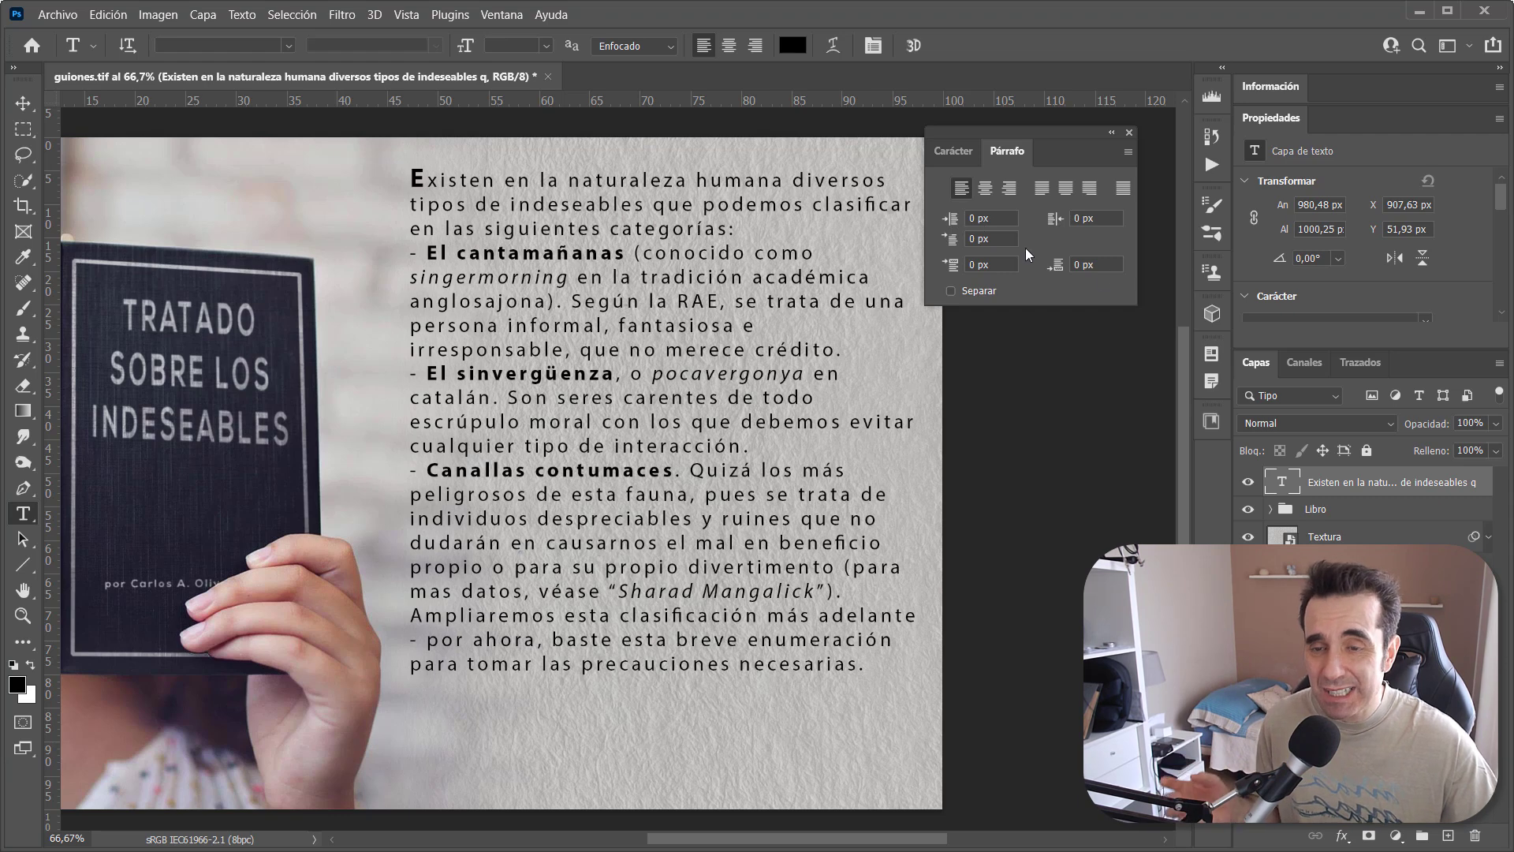
{"action": "left_click", "coordinate": [737, 306]}
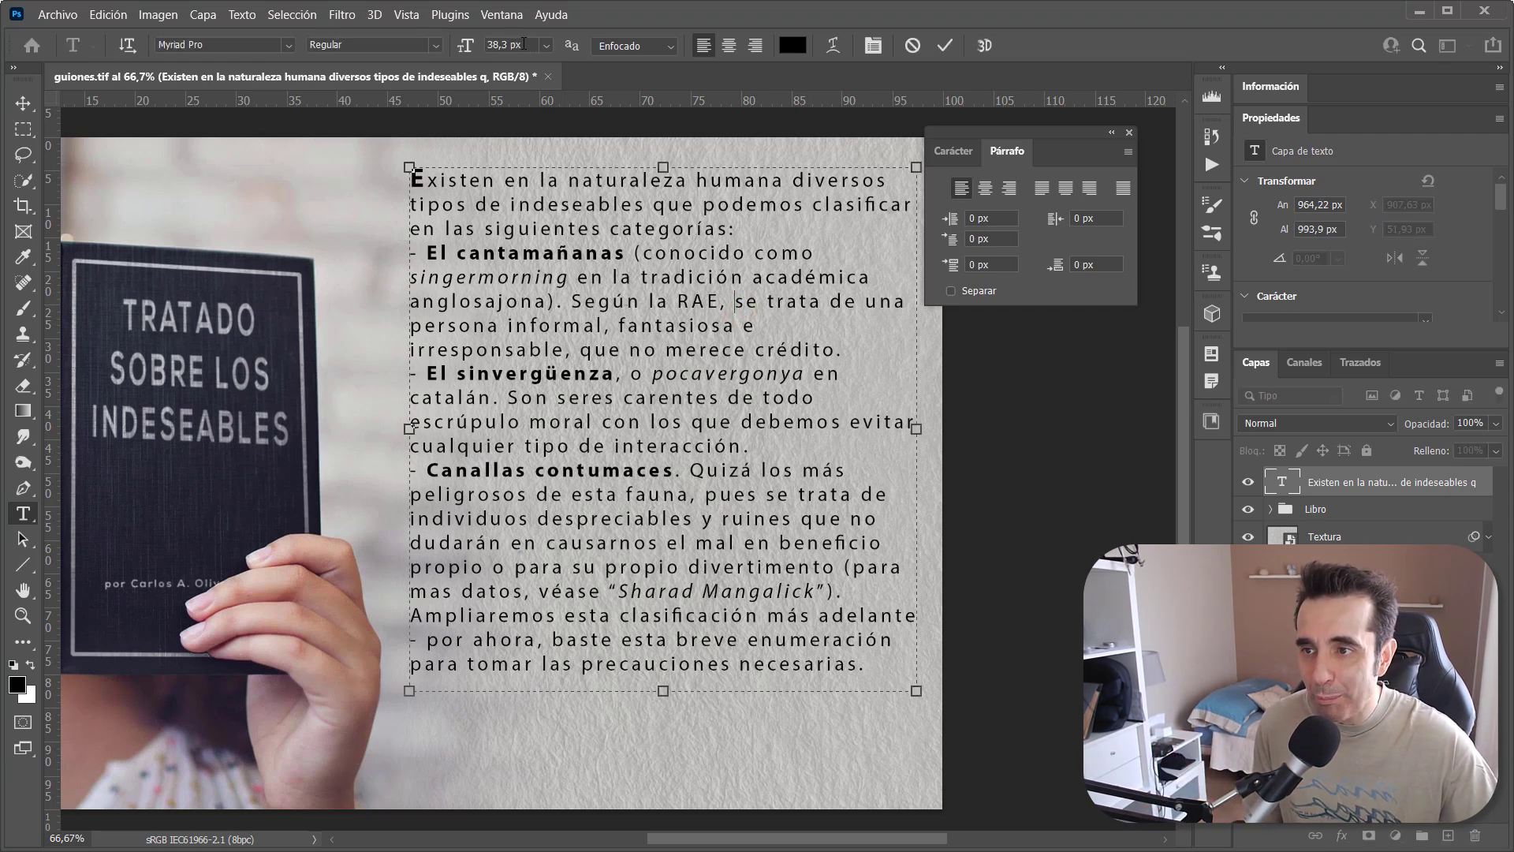
{"action": "left_click", "coordinate": [1006, 224]}
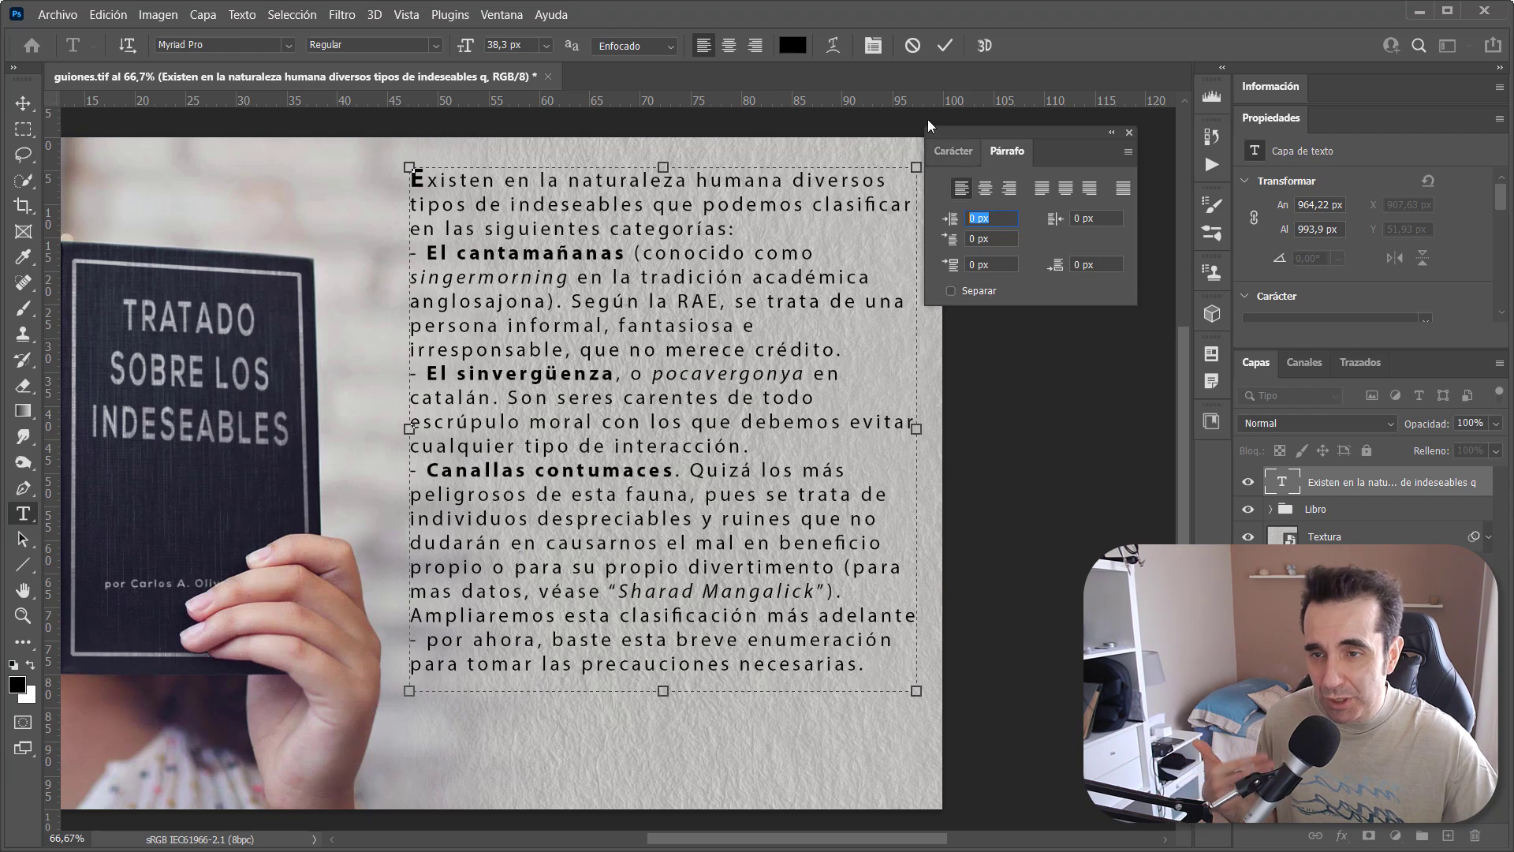
{"action": "left_click", "coordinate": [912, 46]}
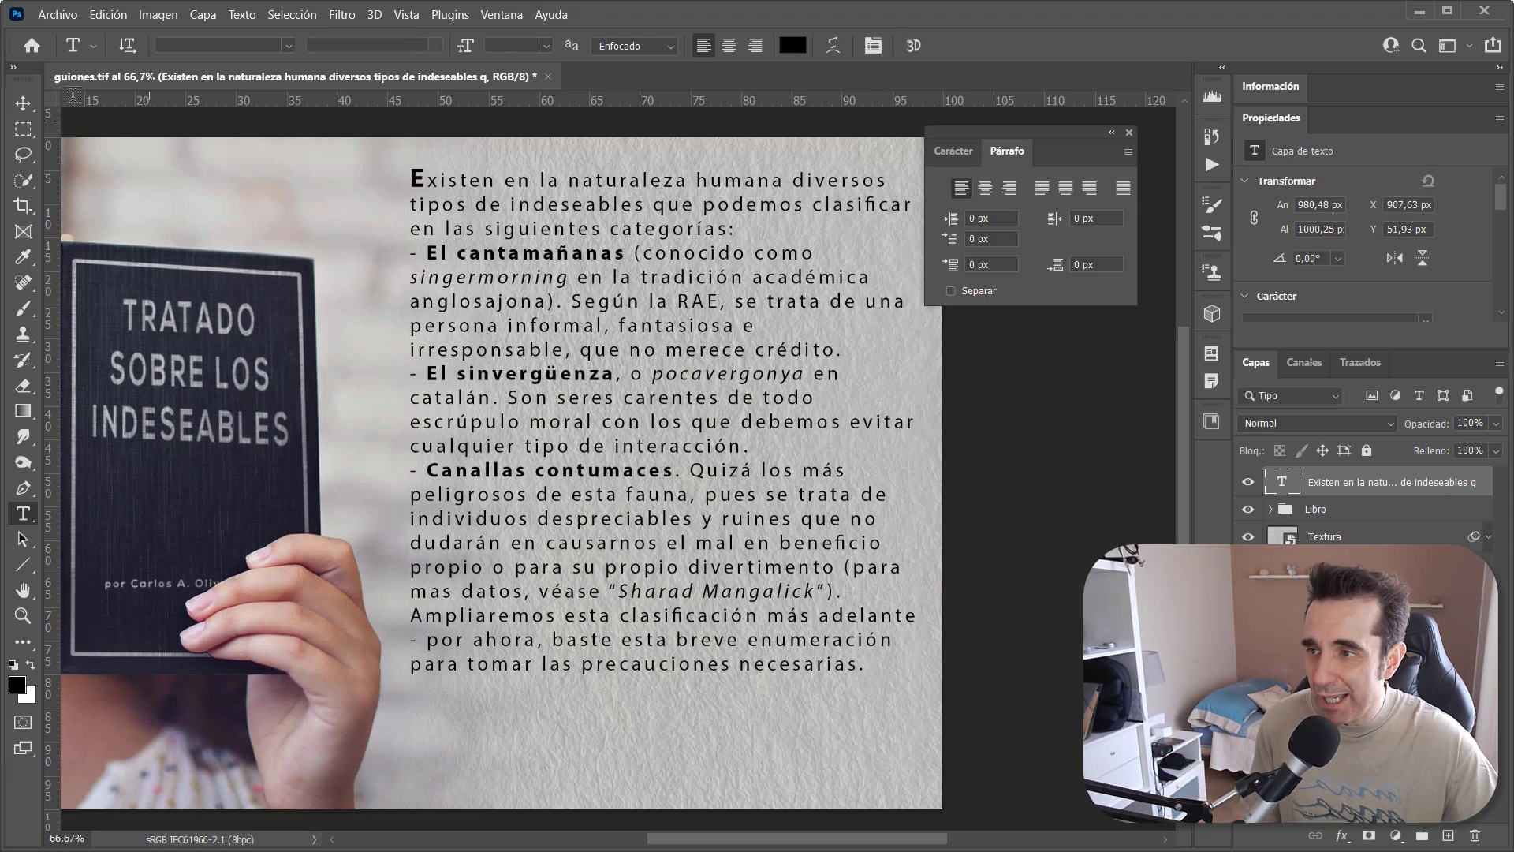
Open the Unidades y reglas preferences, review which unit is used for text, and close the preferences
{"action": "left_click", "coordinate": [90, 16]}
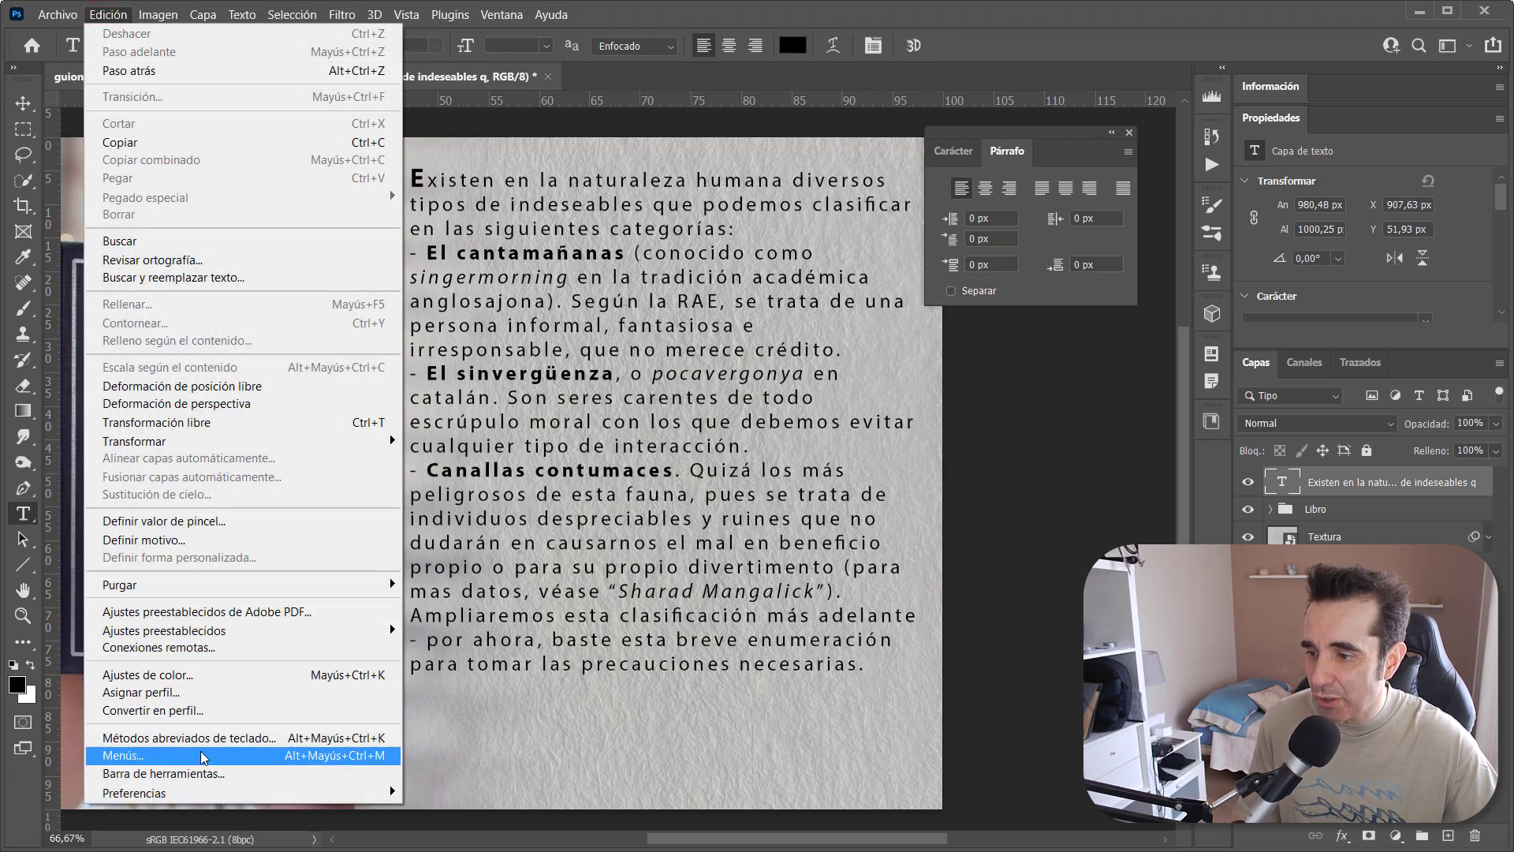
{"action": "mouse_move", "coordinate": [211, 792]}
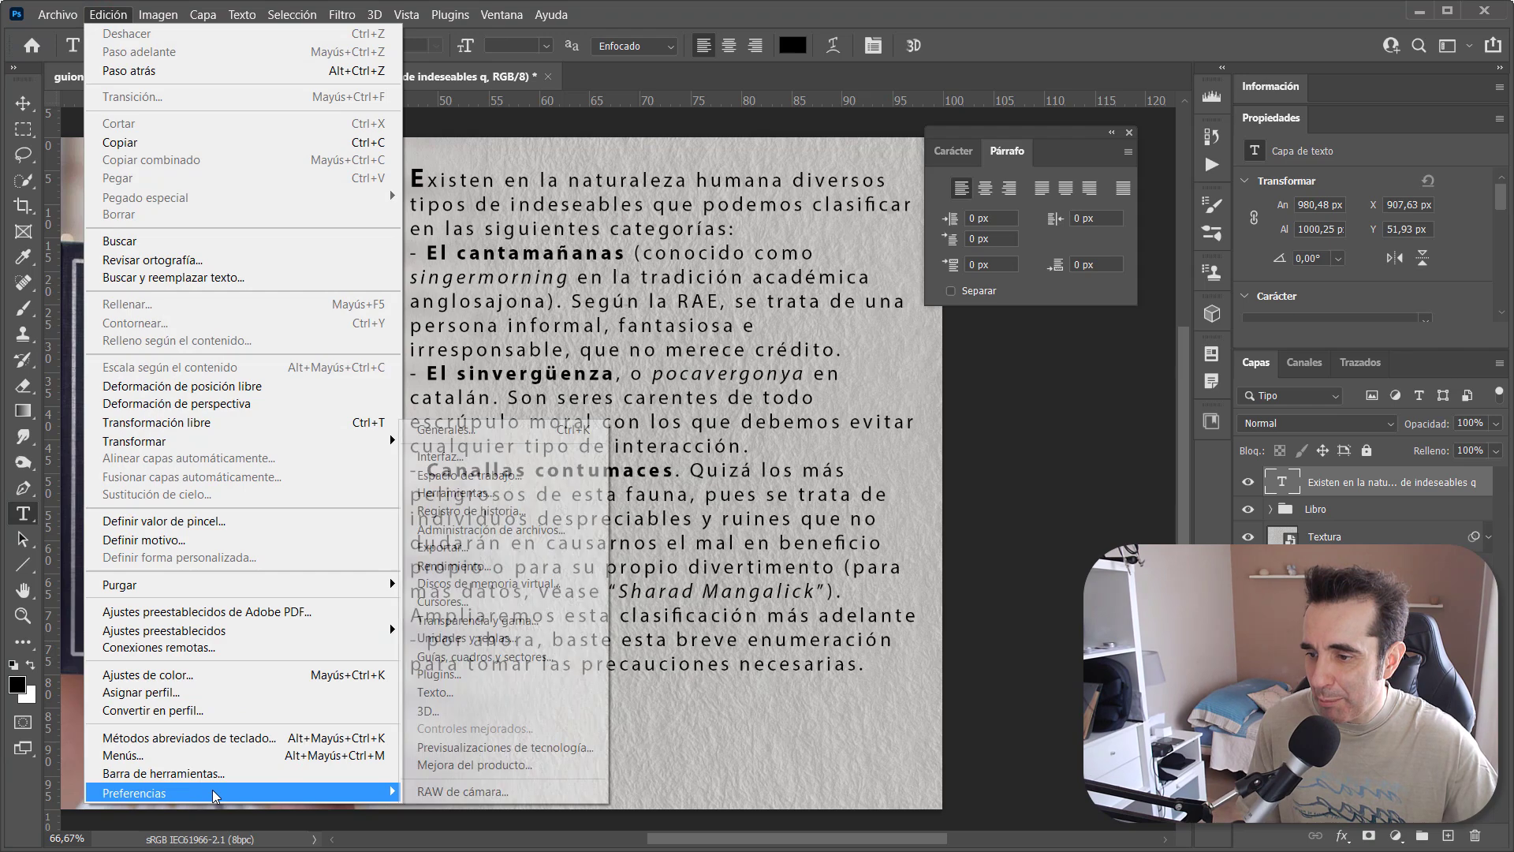
{"action": "left_click", "coordinate": [521, 641]}
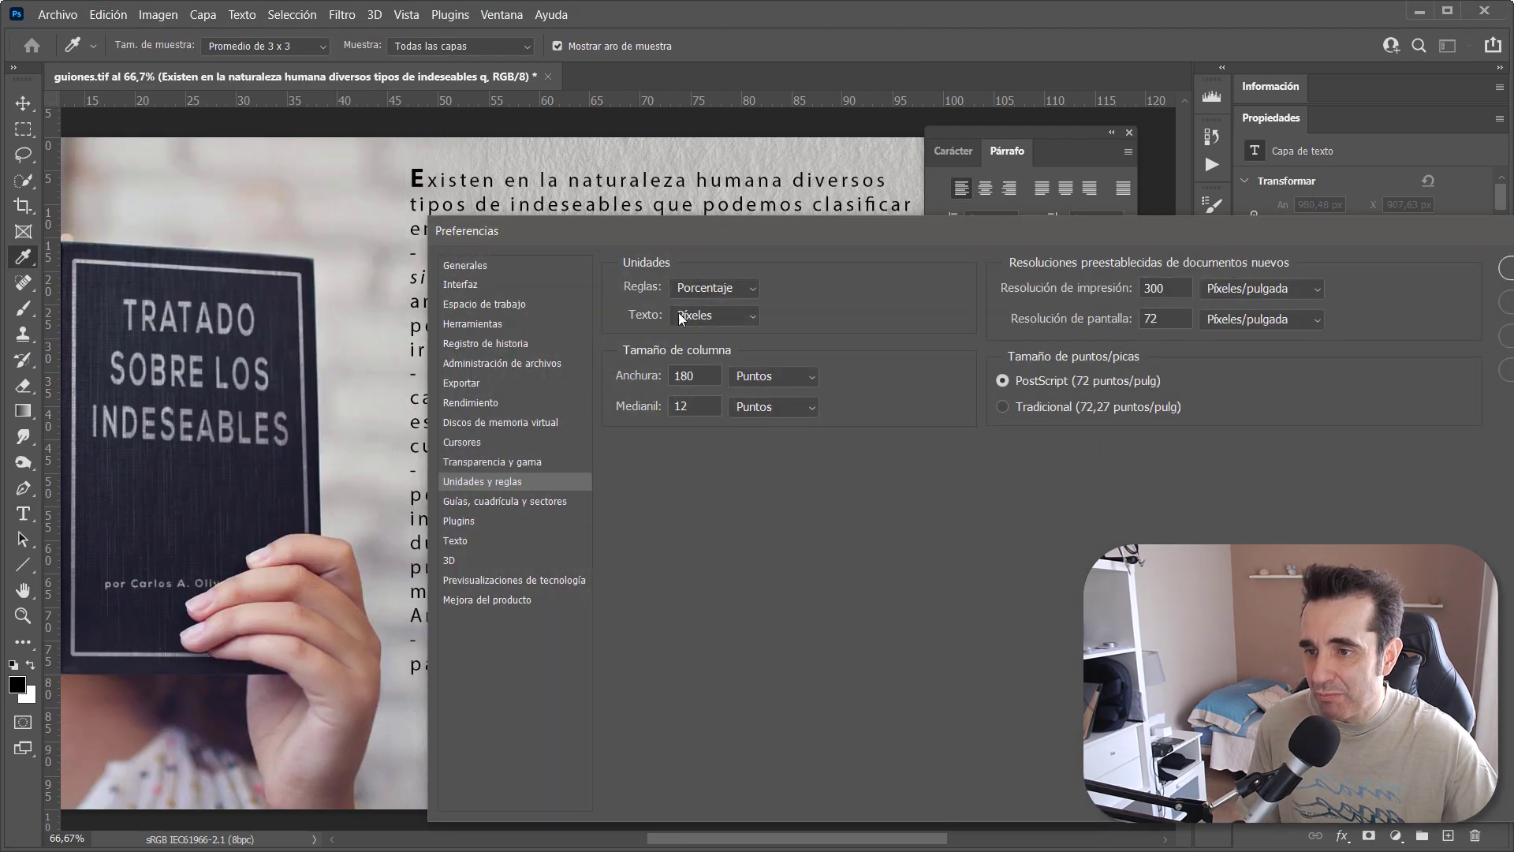
{"action": "left_click", "coordinate": [744, 314]}
{"action": "left_click", "coordinate": [747, 317]}
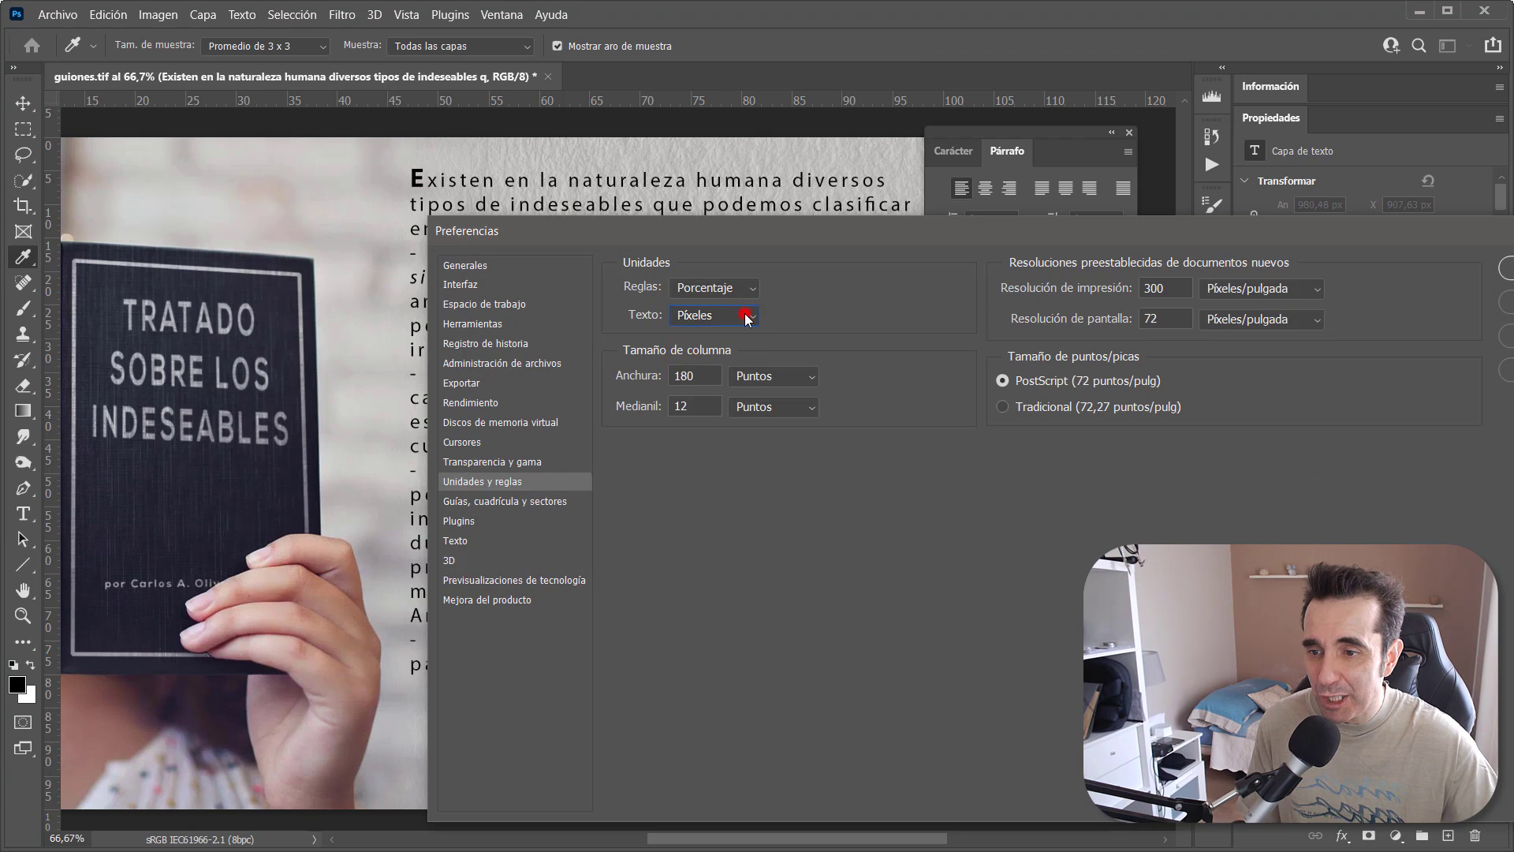
{"action": "key", "text": "Return"}
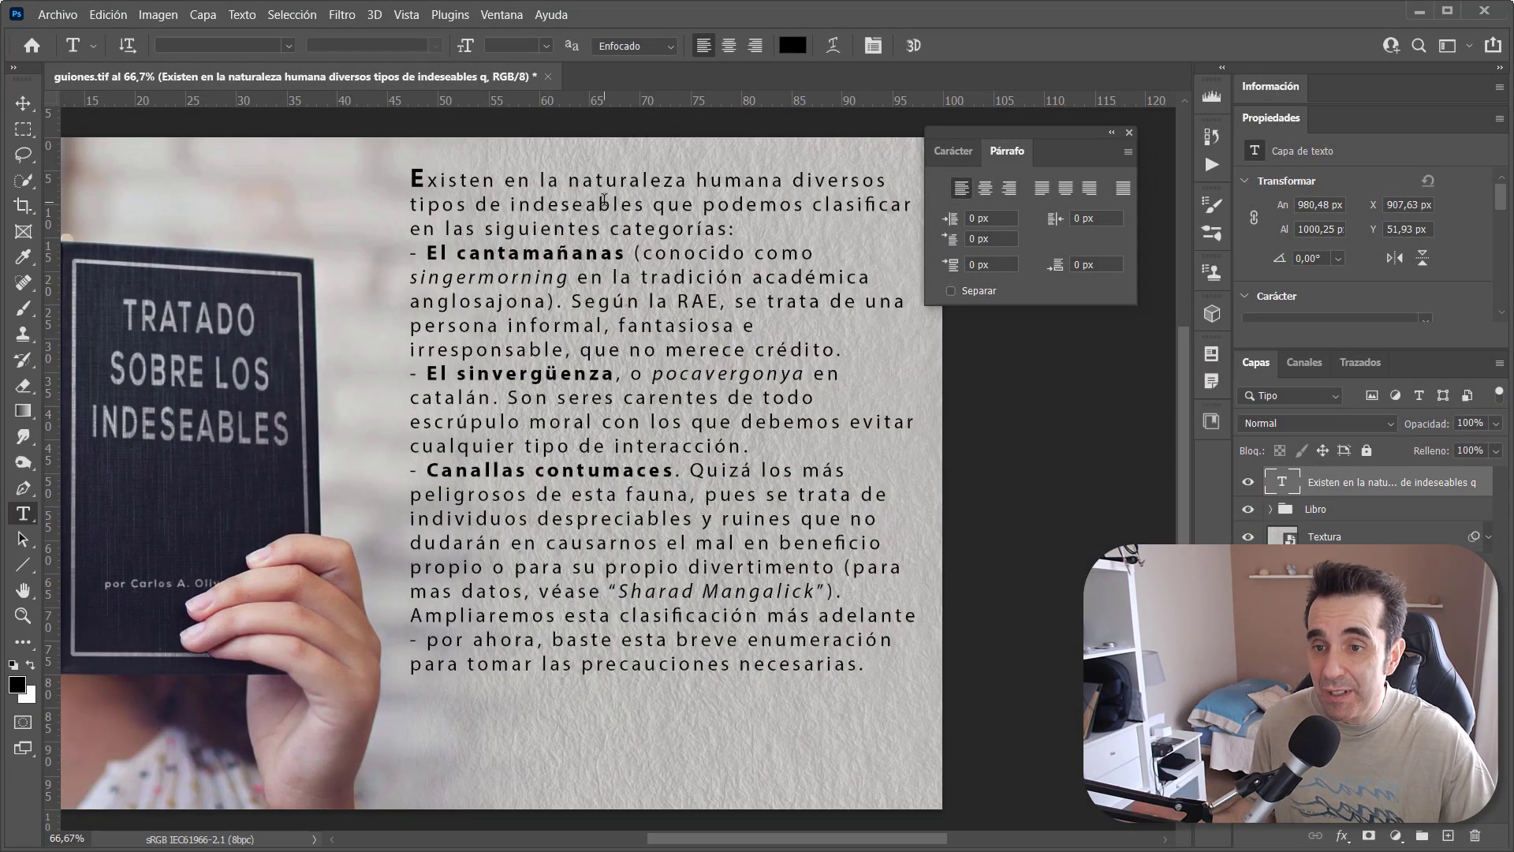
Select the three dashed list paragraphs and set their left margin indent to 60 px
{"action": "left_click", "coordinate": [411, 254]}
{"action": "left_click_drag", "start_coordinate": [410, 254], "coordinate": [848, 593]}
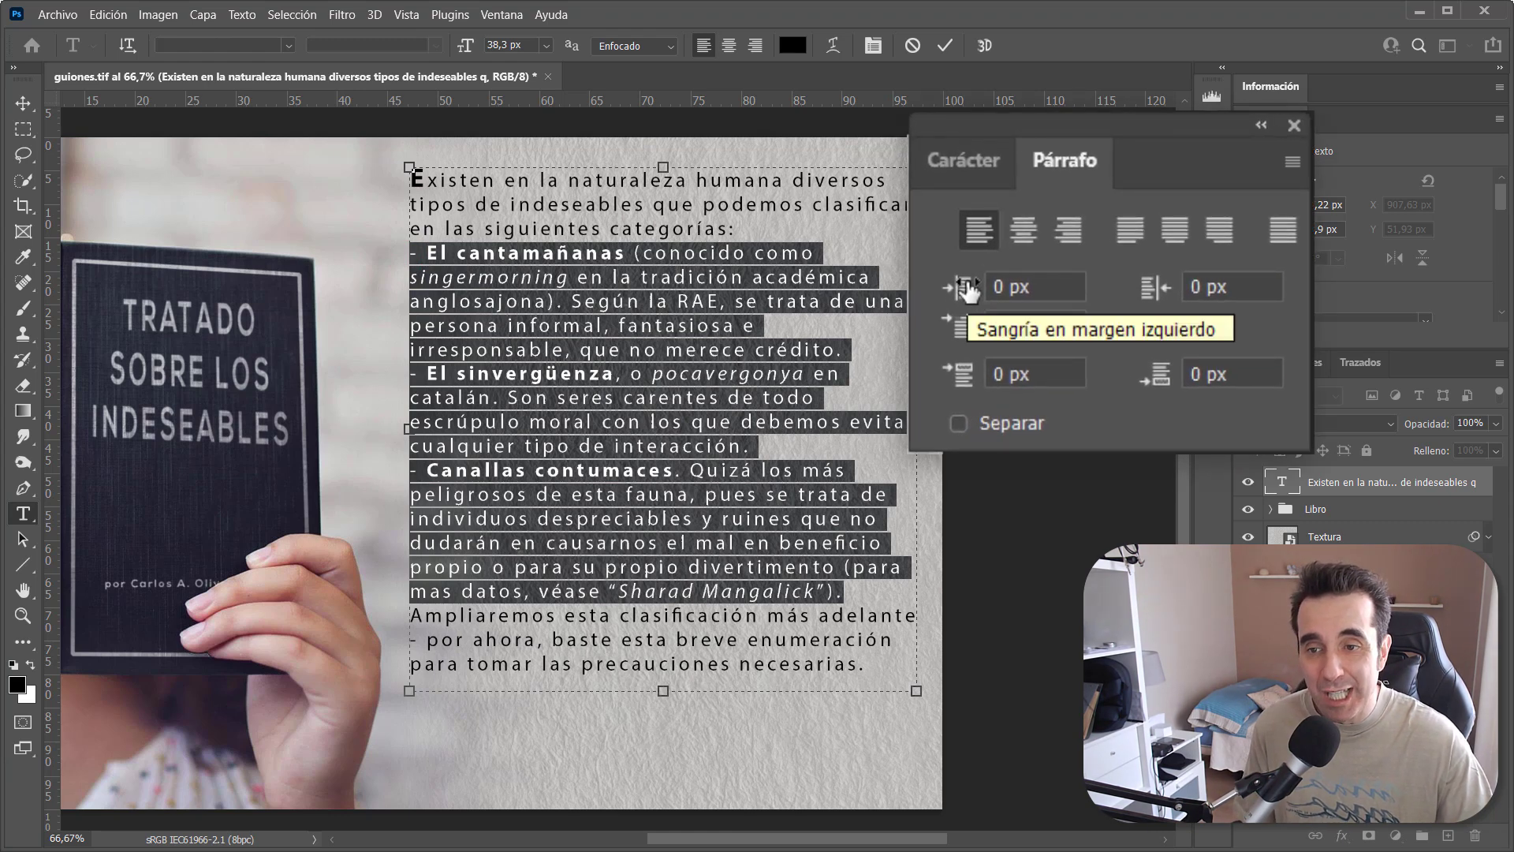
{"action": "left_click", "coordinate": [1049, 291]}
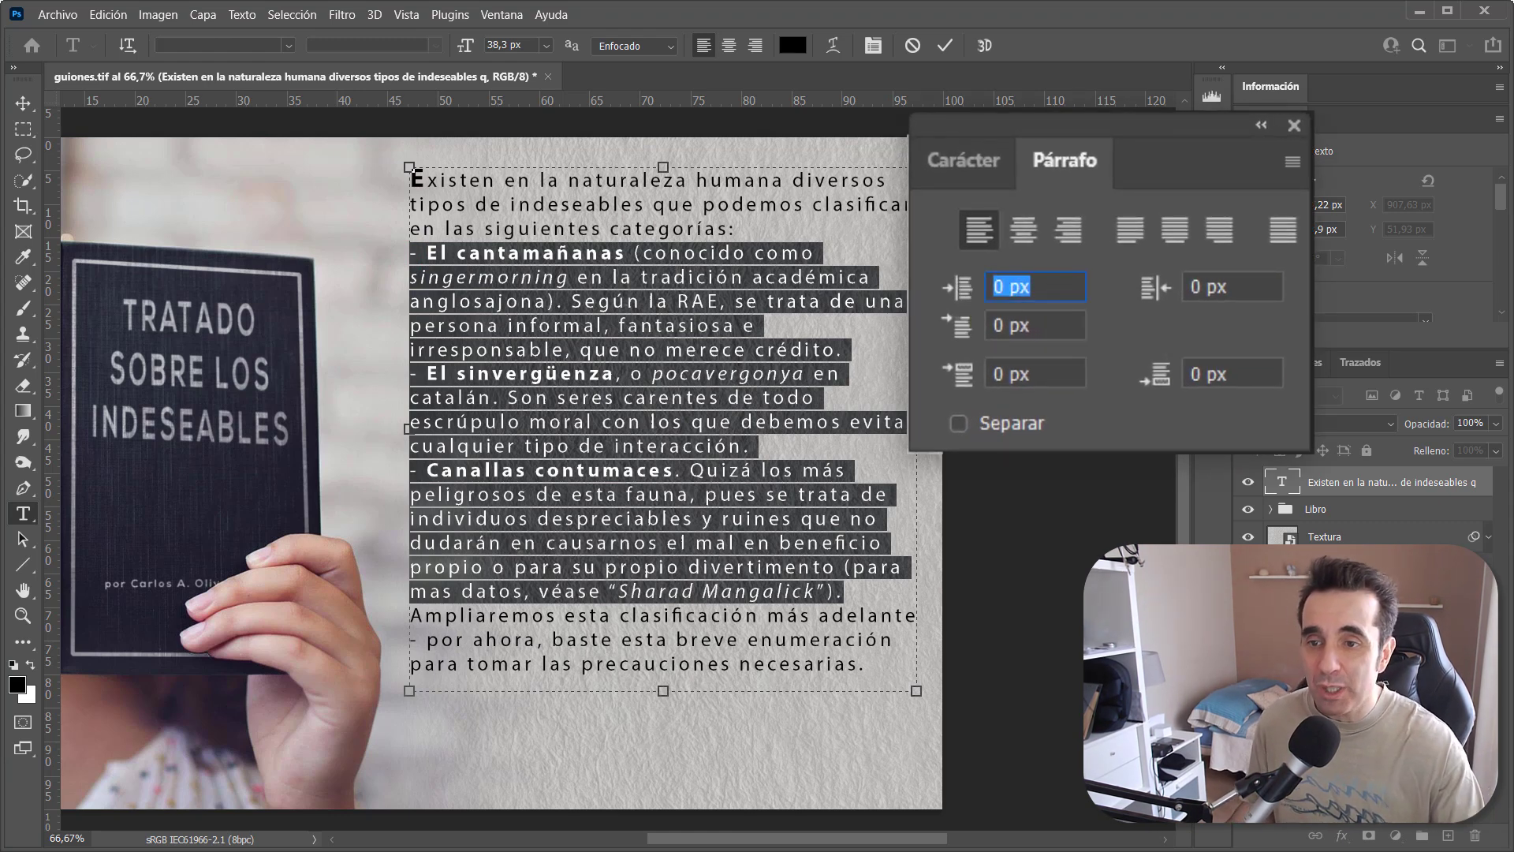
{"action": "type", "text": "60"}
{"action": "key", "text": "Return"}
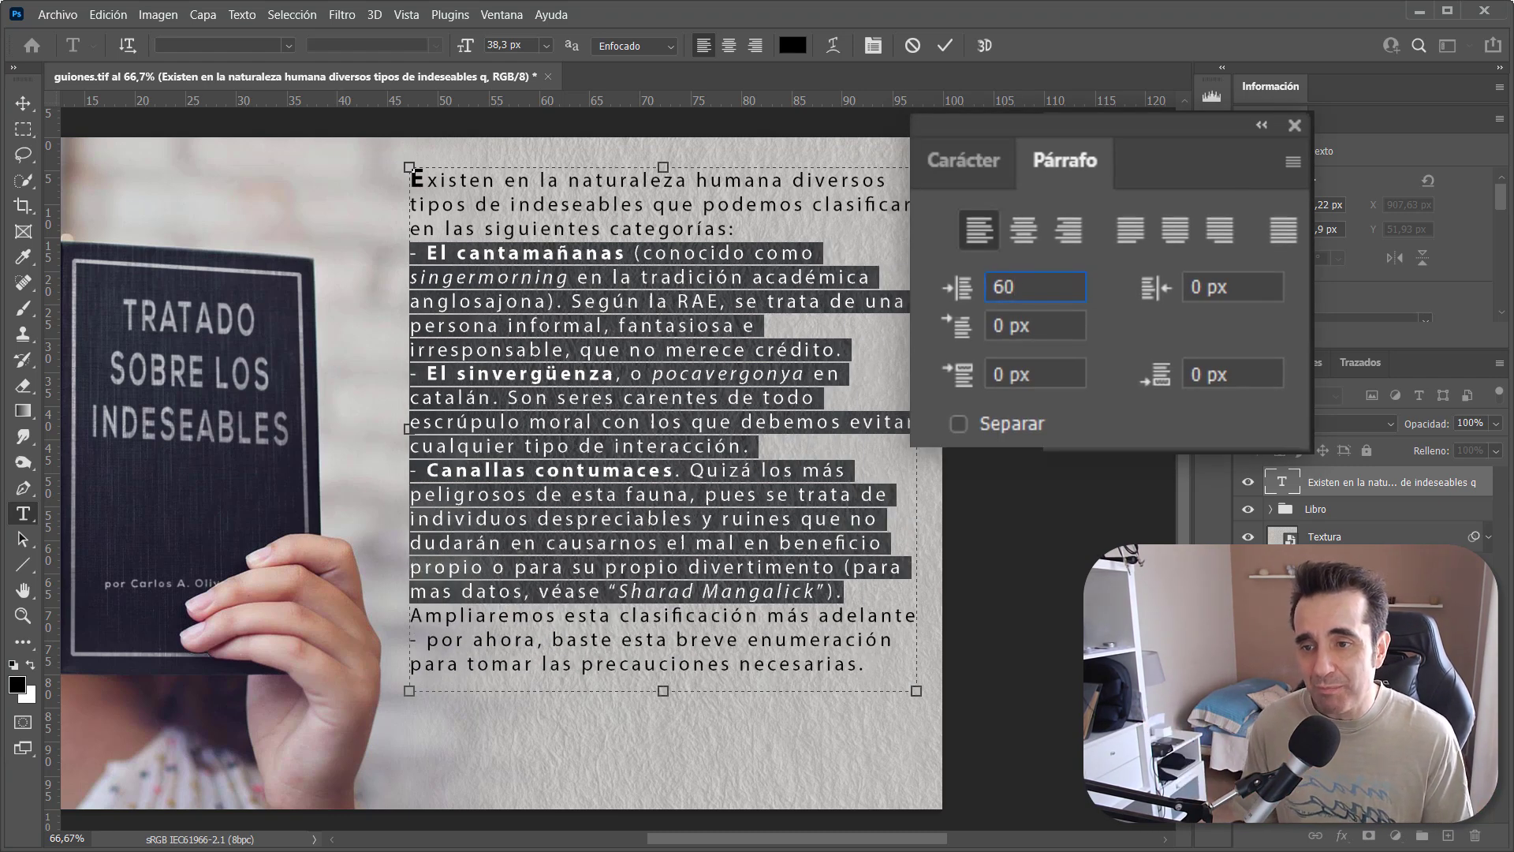
{"action": "key", "text": "Return"}
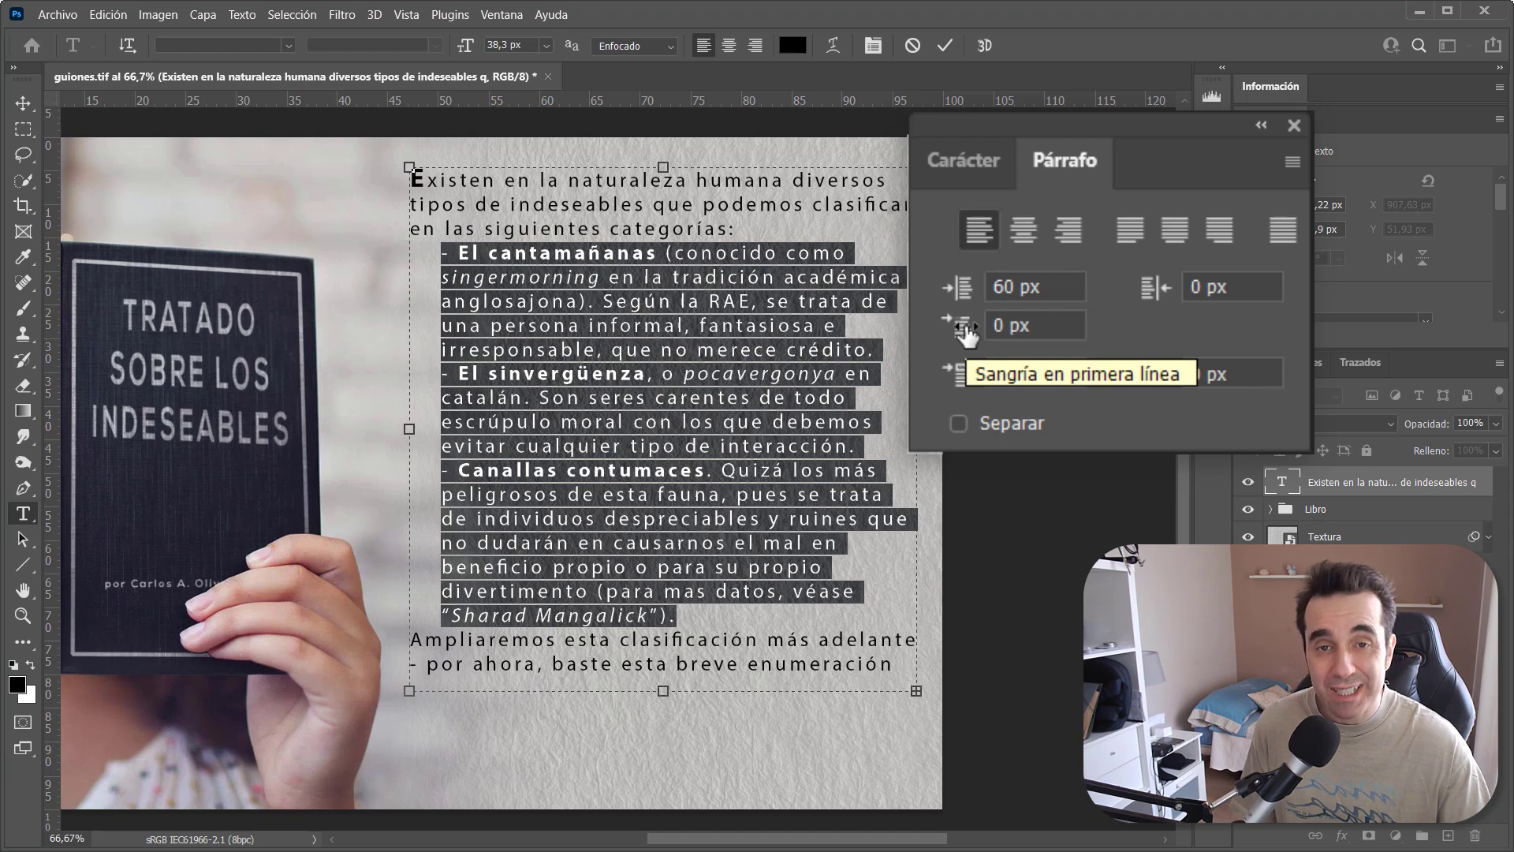
Try a first-line indent of -60 px on the three selected list paragraphs
{"action": "left_click", "coordinate": [1065, 329]}
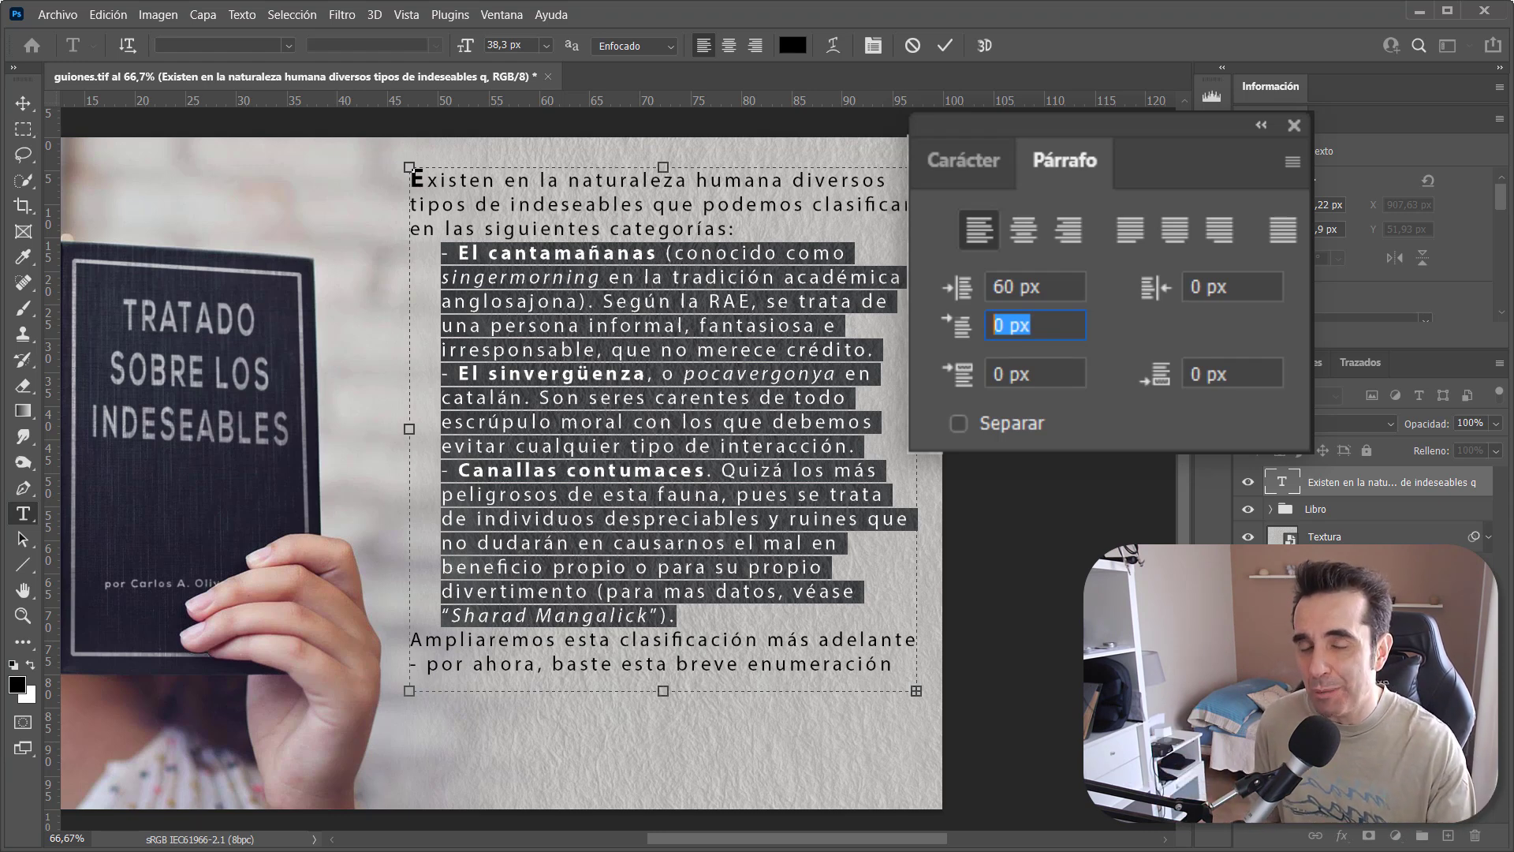
{"action": "type", "text": "-60"}
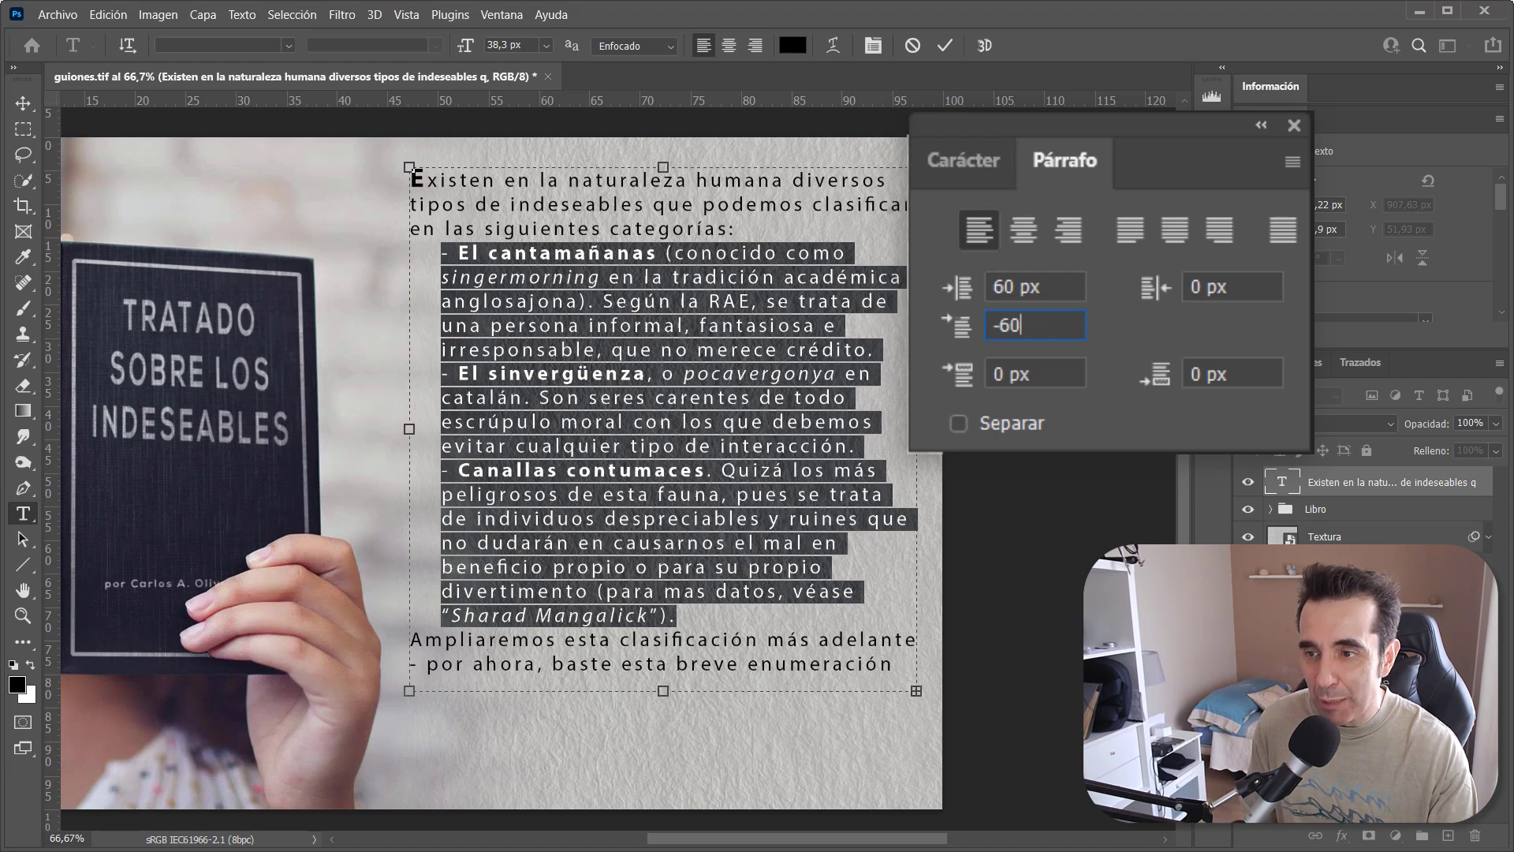
{"action": "key", "text": "Return"}
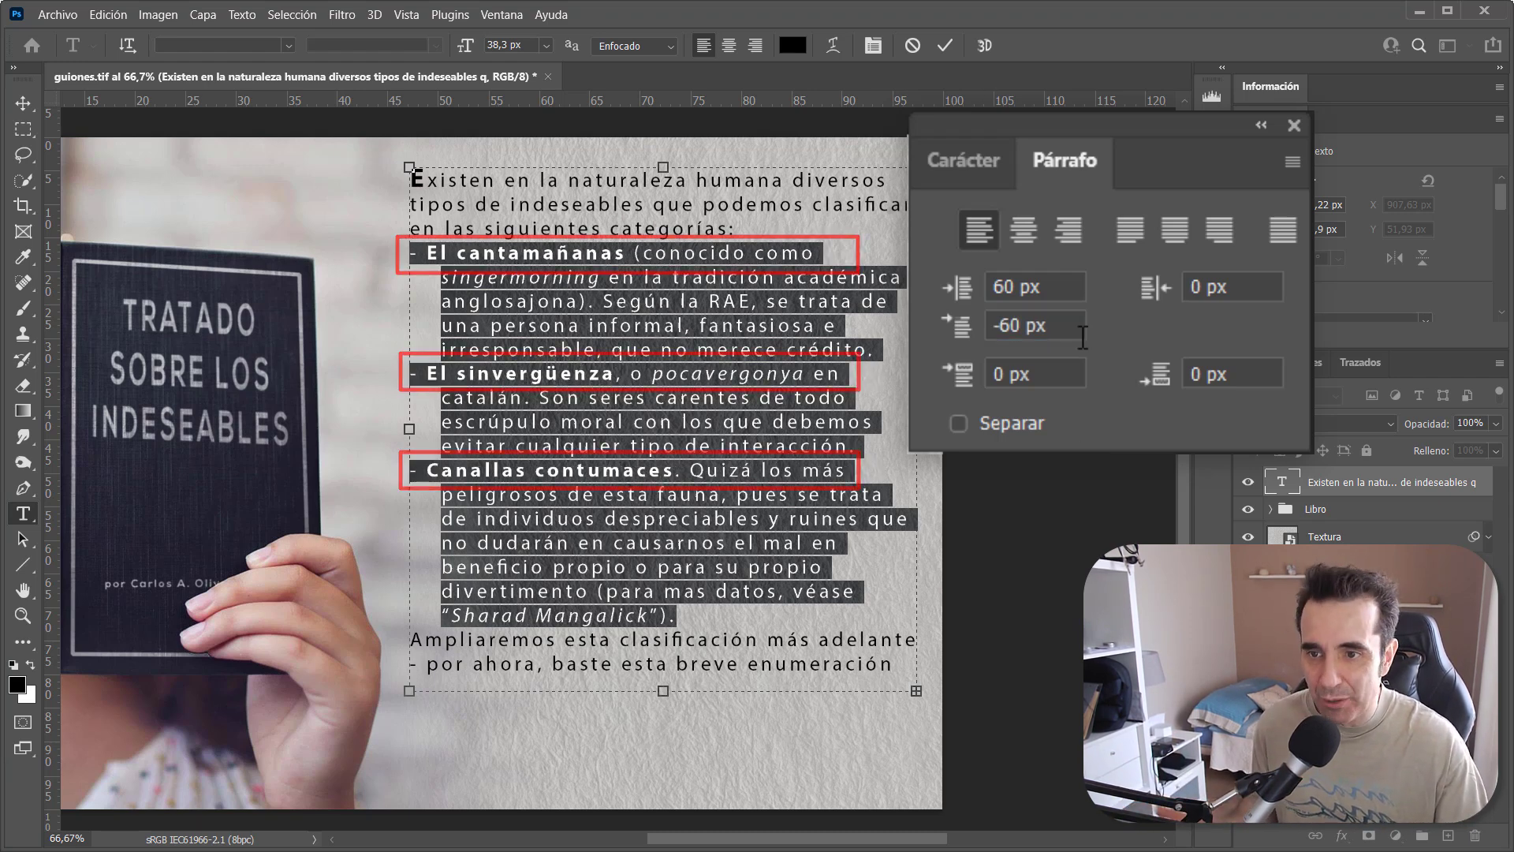
Set the first-line indent of the dashed list paragraphs to -30 px and commit the text edit
{"action": "key", "text": "ctrl+a"}
{"action": "type", "text": "-30"}
{"action": "key", "text": "Return"}
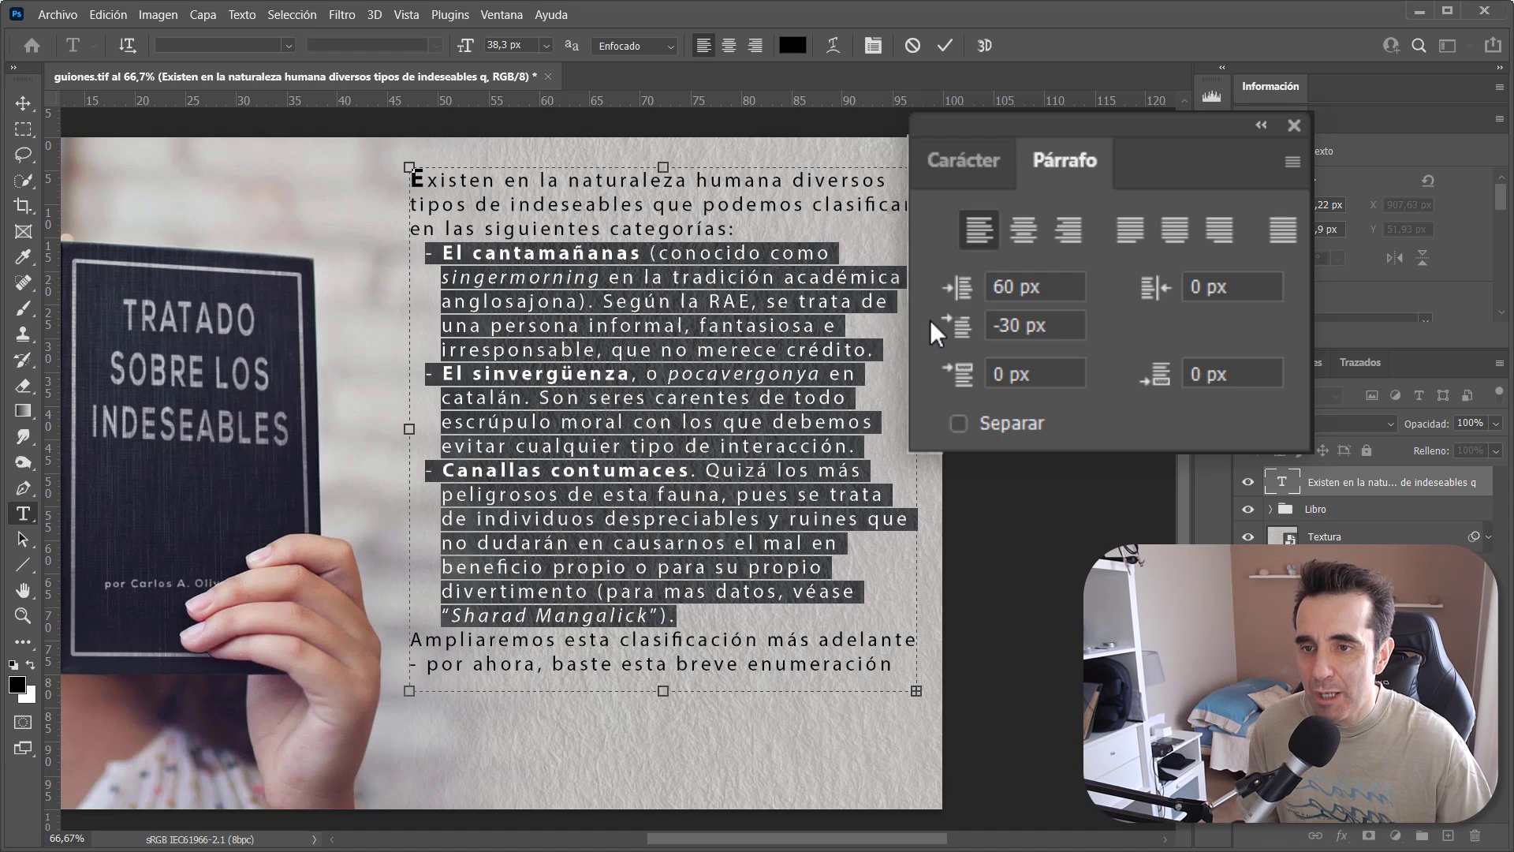
{"action": "left_click", "coordinate": [945, 46]}
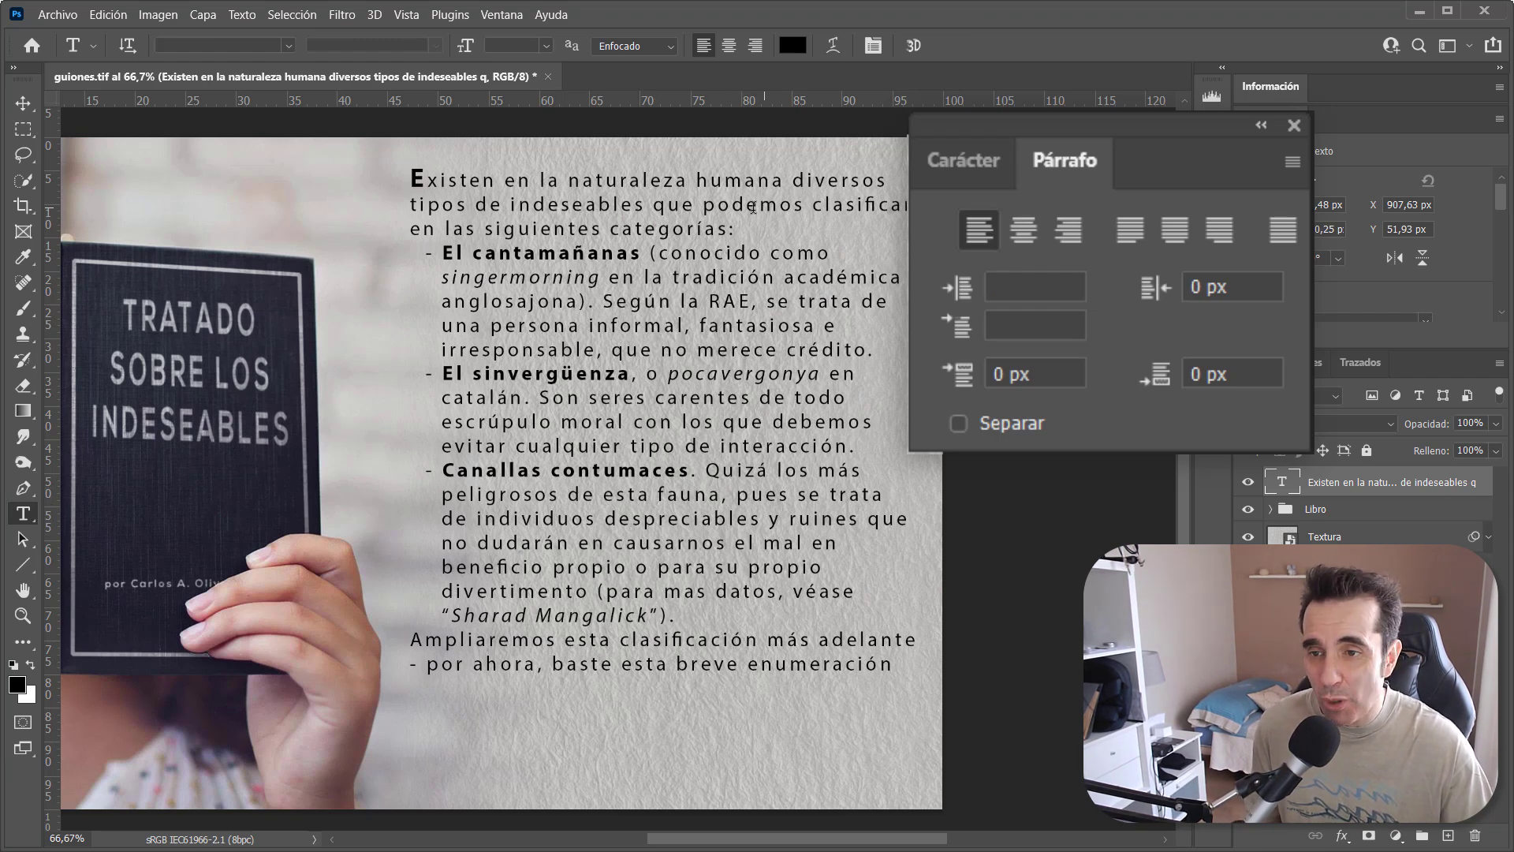
{"action": "left_click", "coordinate": [742, 229]}
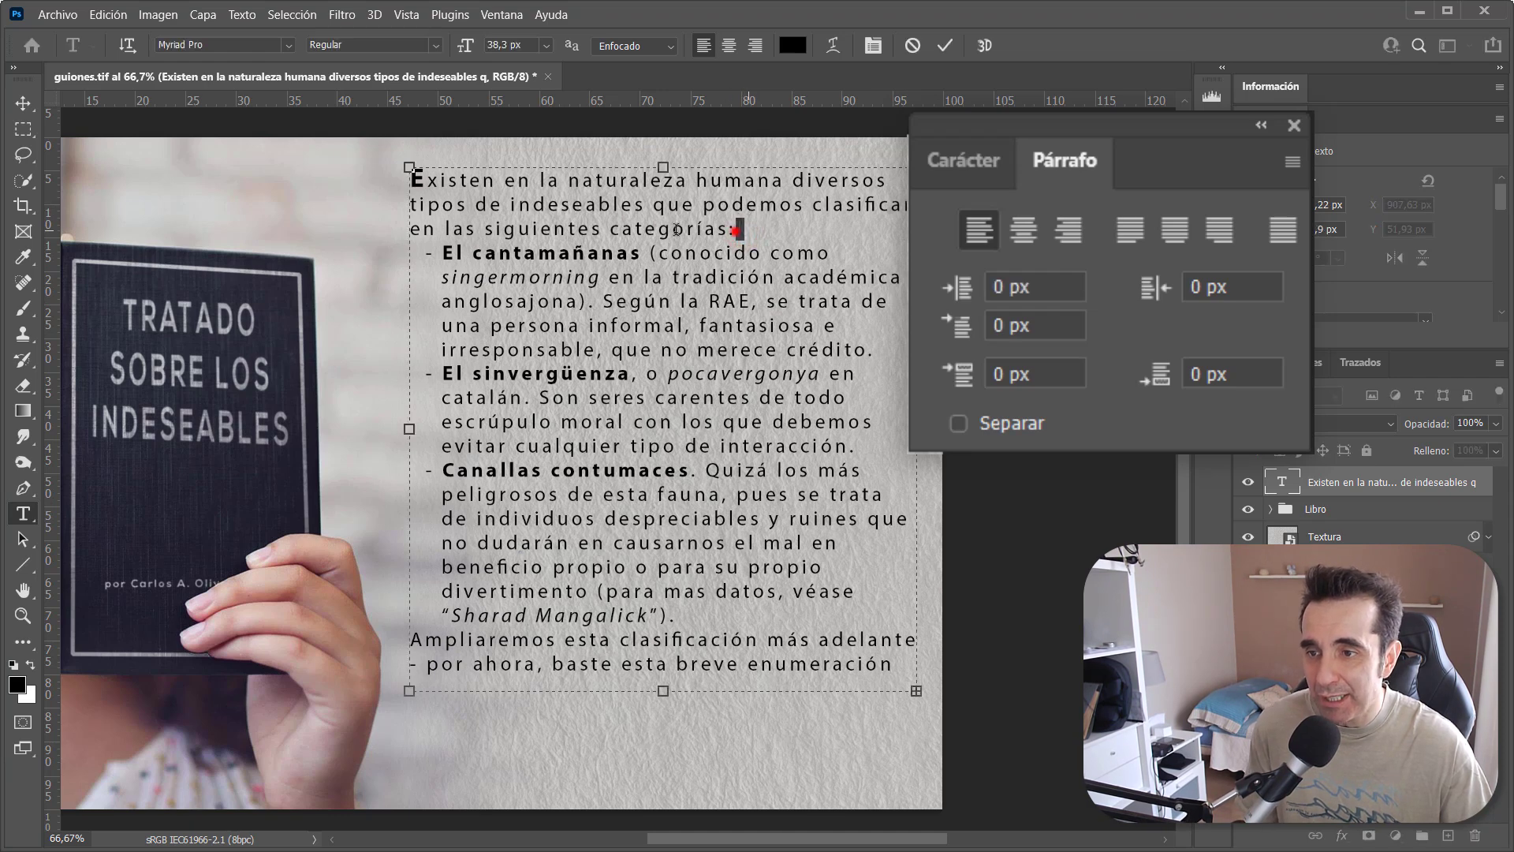
{"action": "triple_click", "coordinate": [740, 229]}
{"action": "left_click_drag", "start_coordinate": [678, 639], "coordinate": [782, 667]}
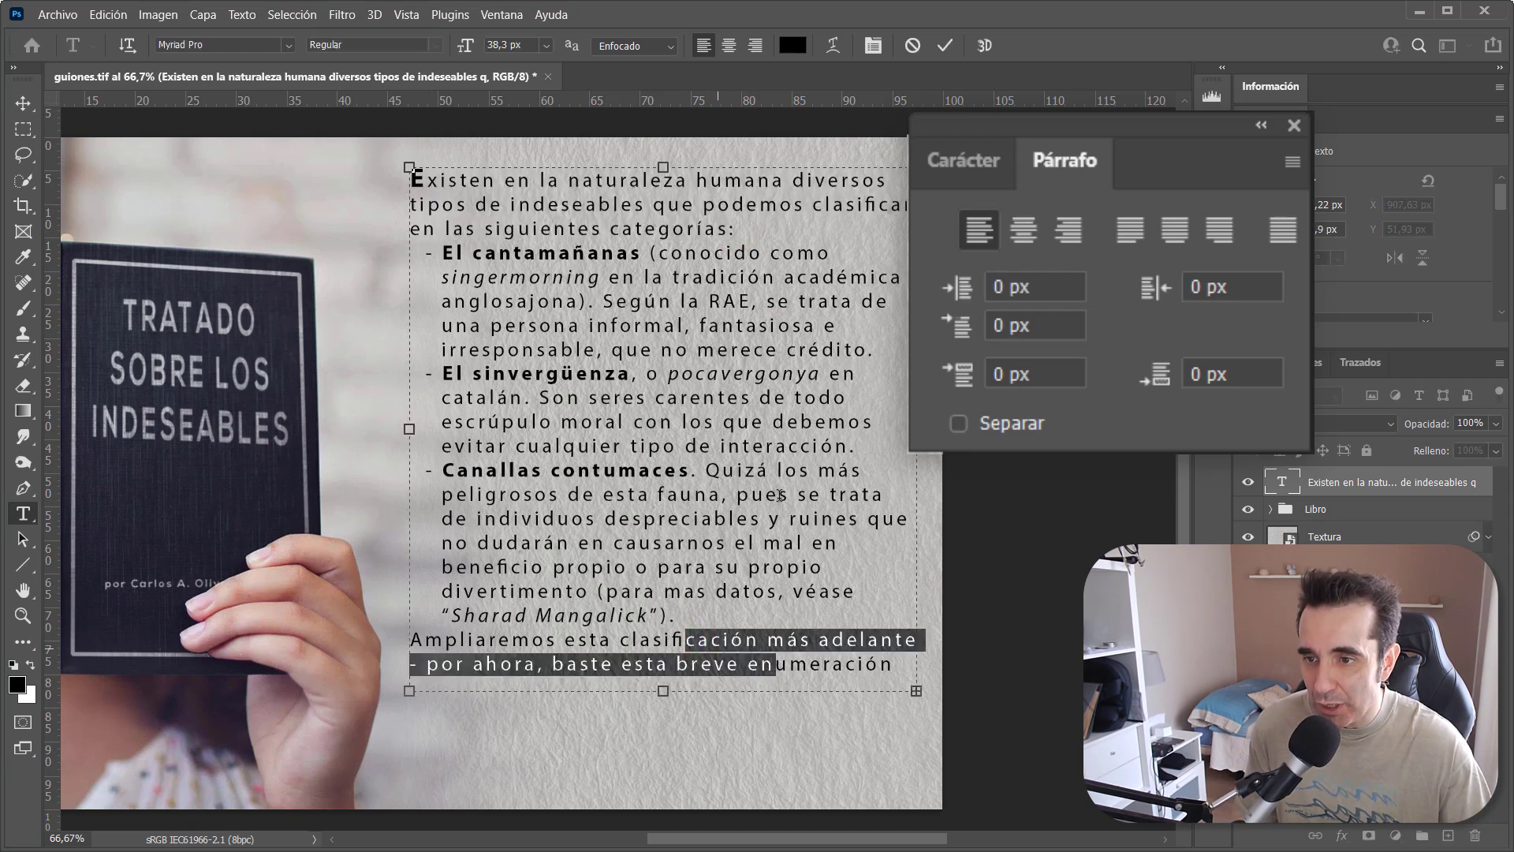
{"action": "left_click", "coordinate": [749, 228]}
{"action": "left_click", "coordinate": [914, 47]}
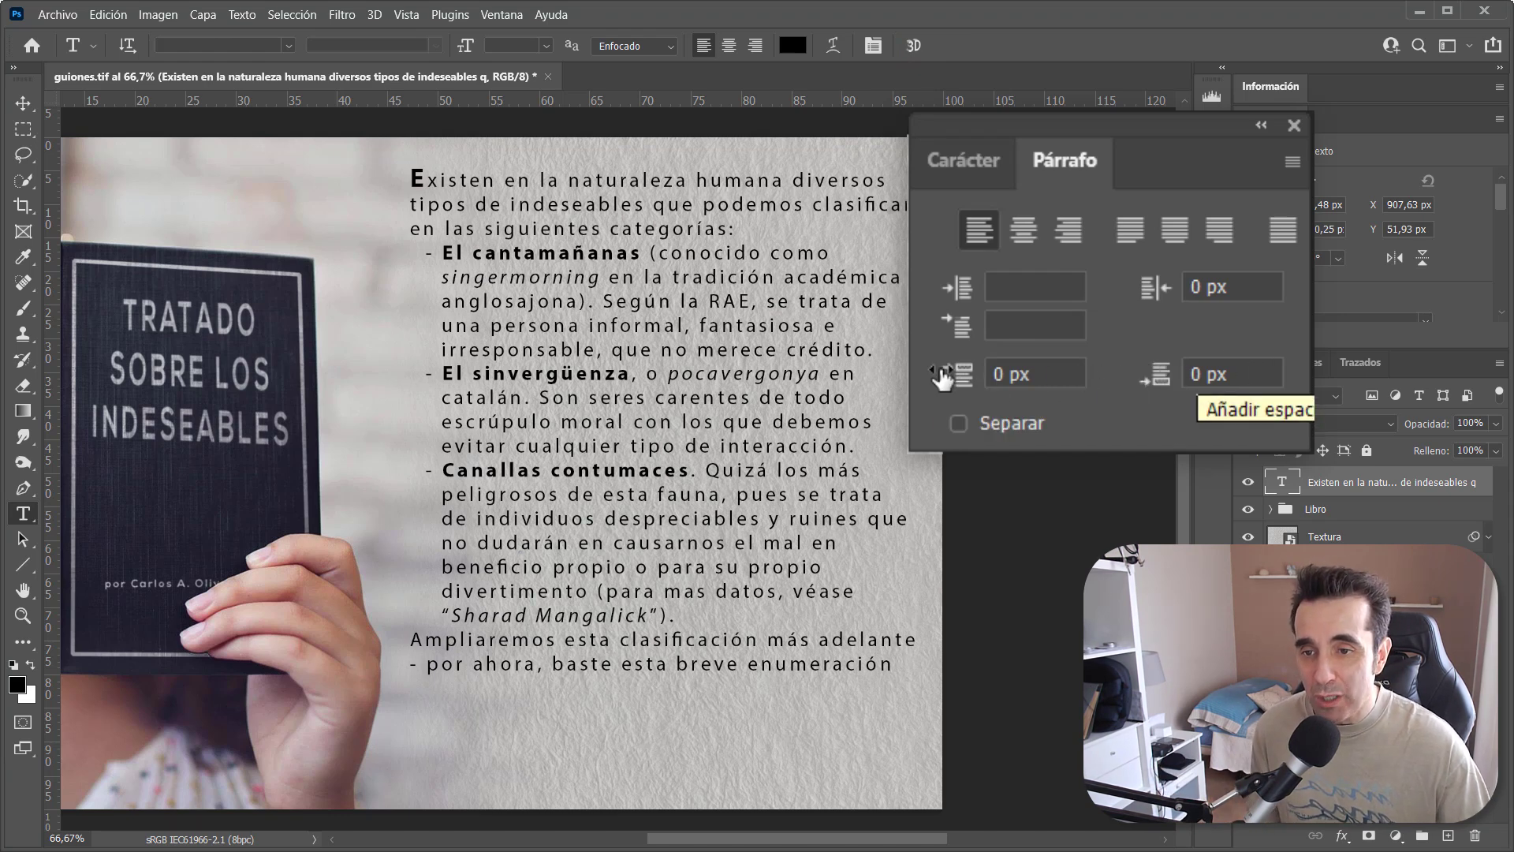
Set the space after the introductory paragraph and after the "Canallas contumaces" item to 20 px
{"action": "left_click", "coordinate": [758, 226]}
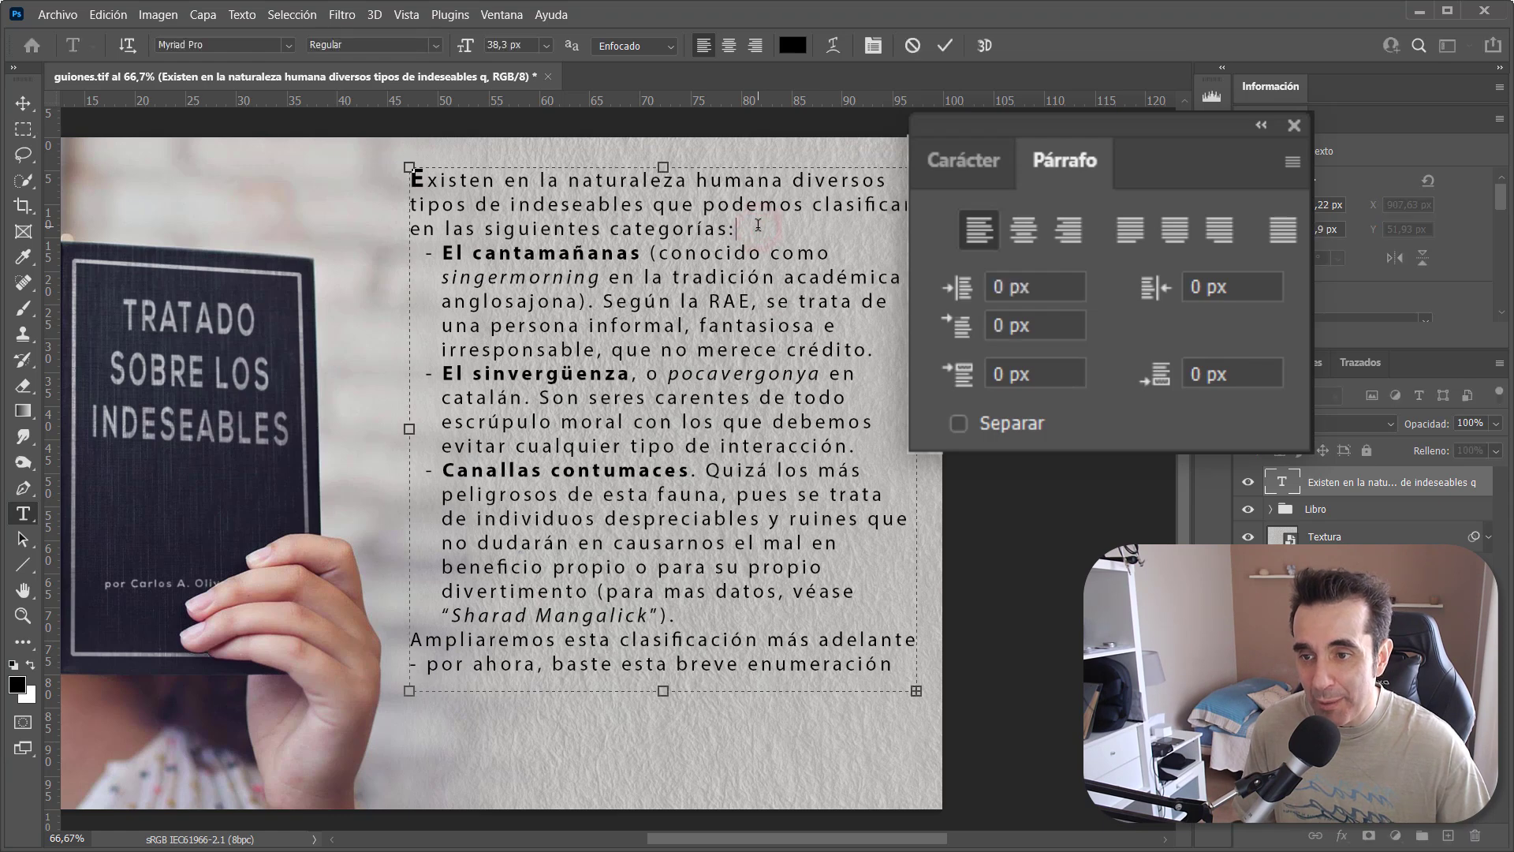
{"action": "left_click", "coordinate": [1247, 378]}
{"action": "type", "text": "20"}
{"action": "key", "text": "Return"}
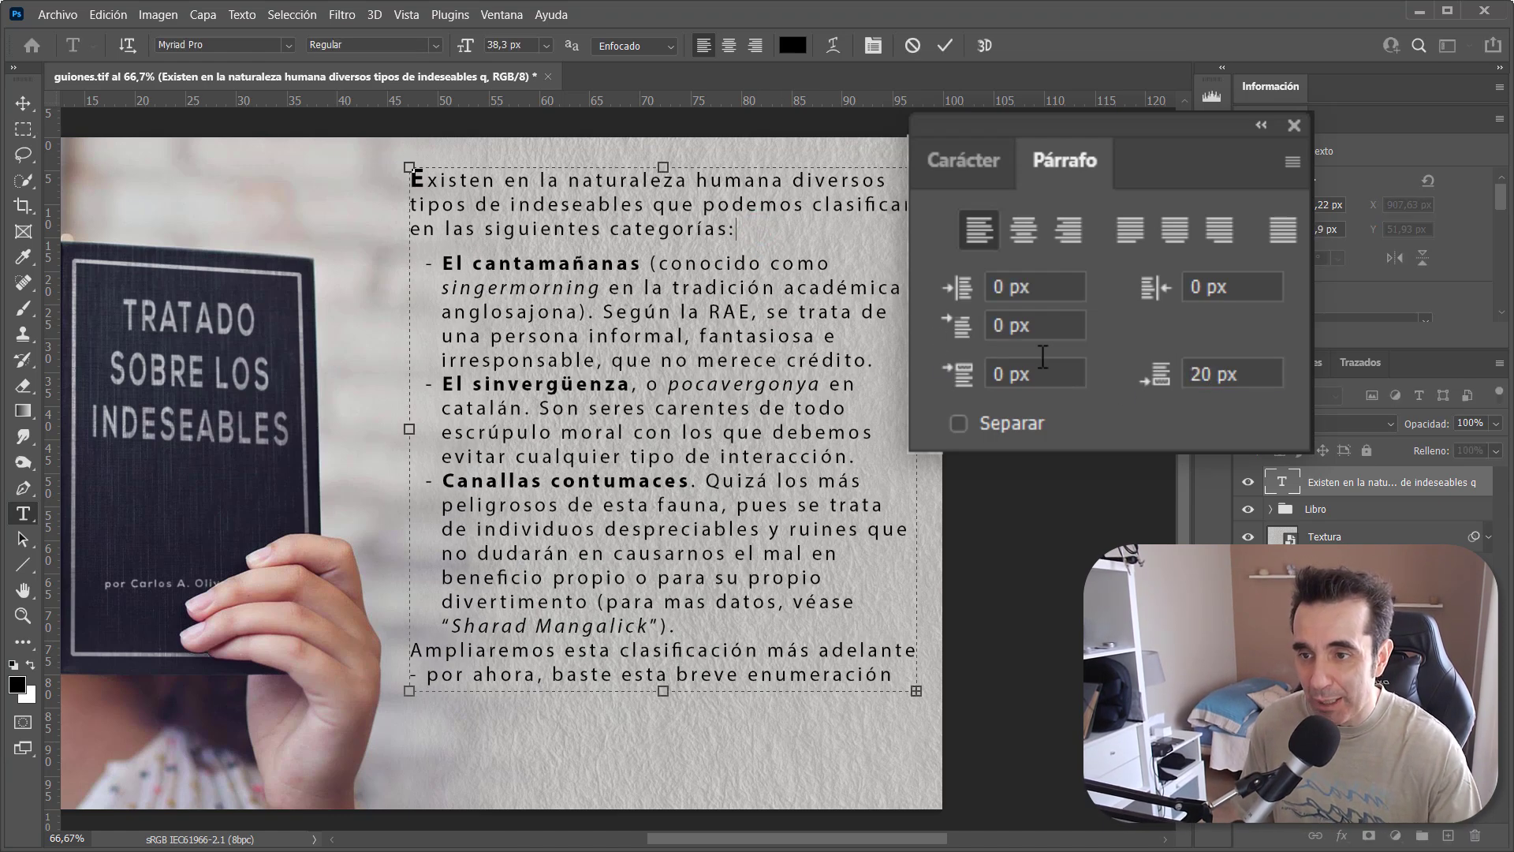
{"action": "left_click", "coordinate": [685, 633]}
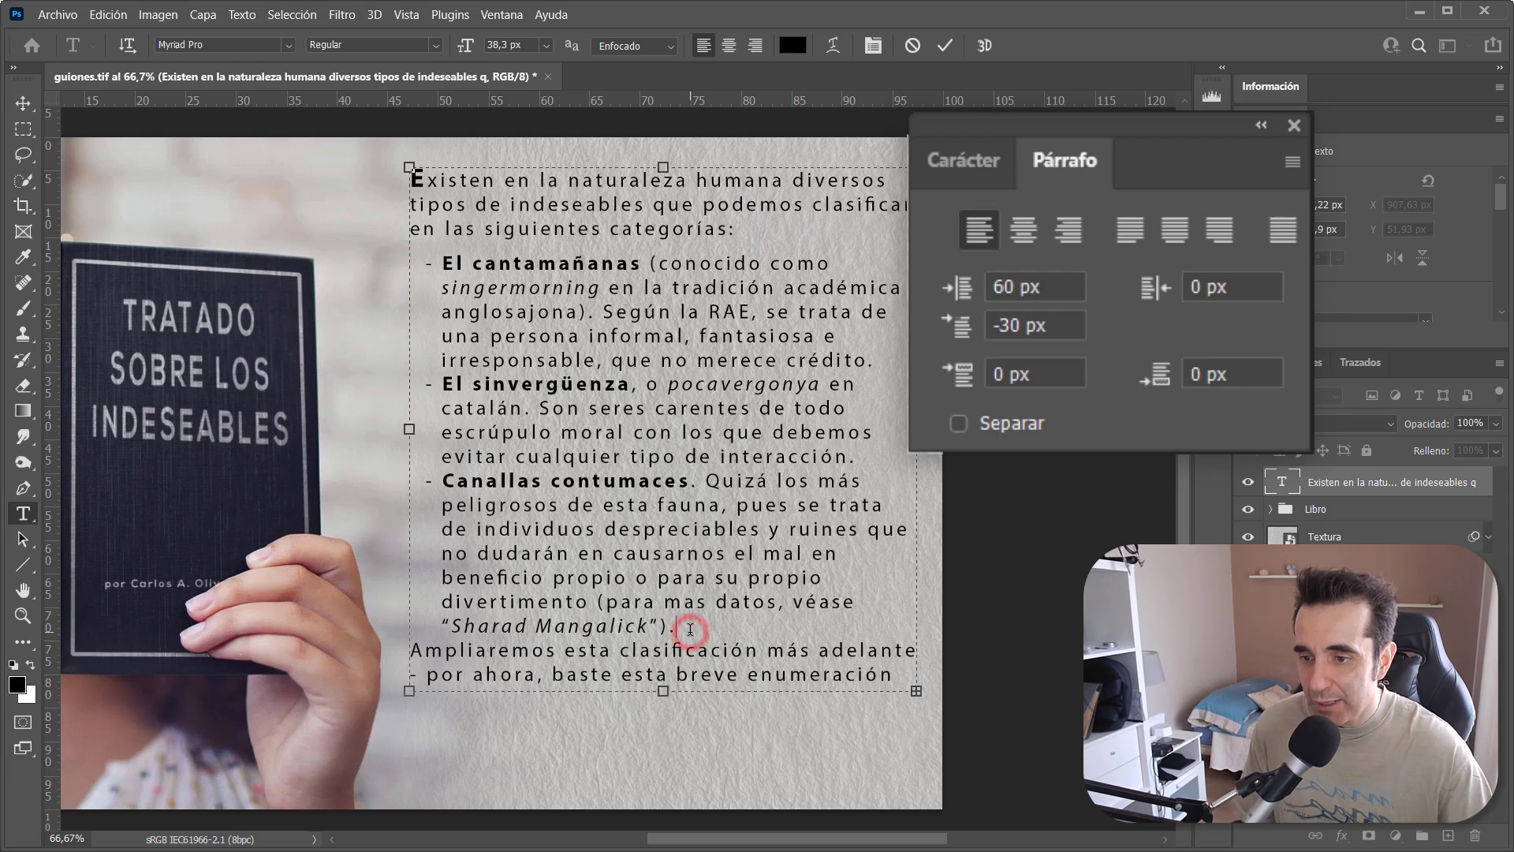
{"action": "left_click", "coordinate": [1262, 373]}
{"action": "type", "text": "20"}
{"action": "key", "text": "Return"}
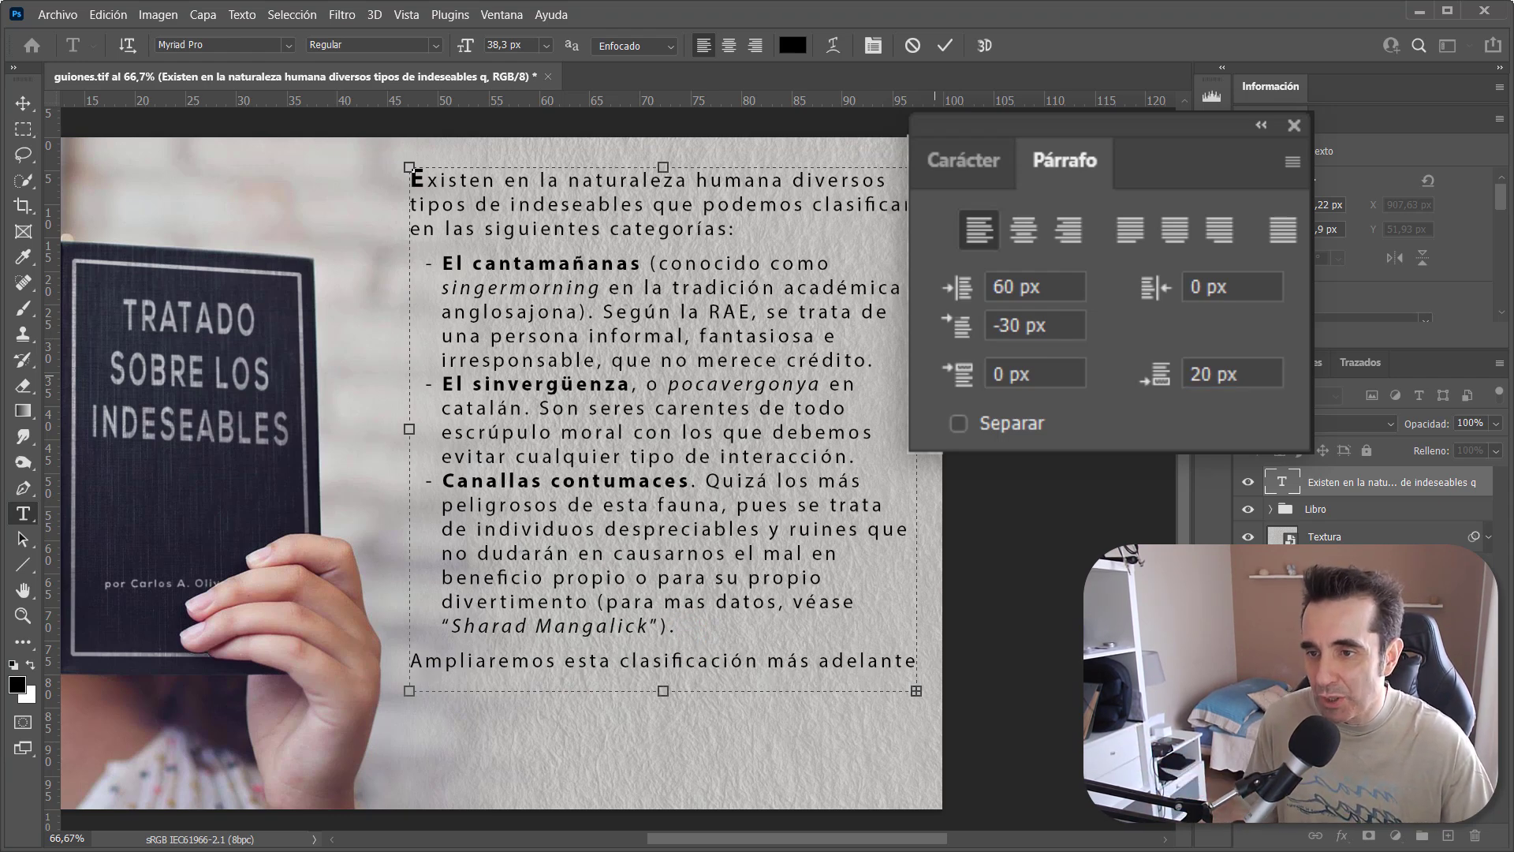
Set the space after the "El cantamañanas" and "El sinvergüenza" items to 10 px and commit the text edit
{"action": "left_click", "coordinate": [884, 361]}
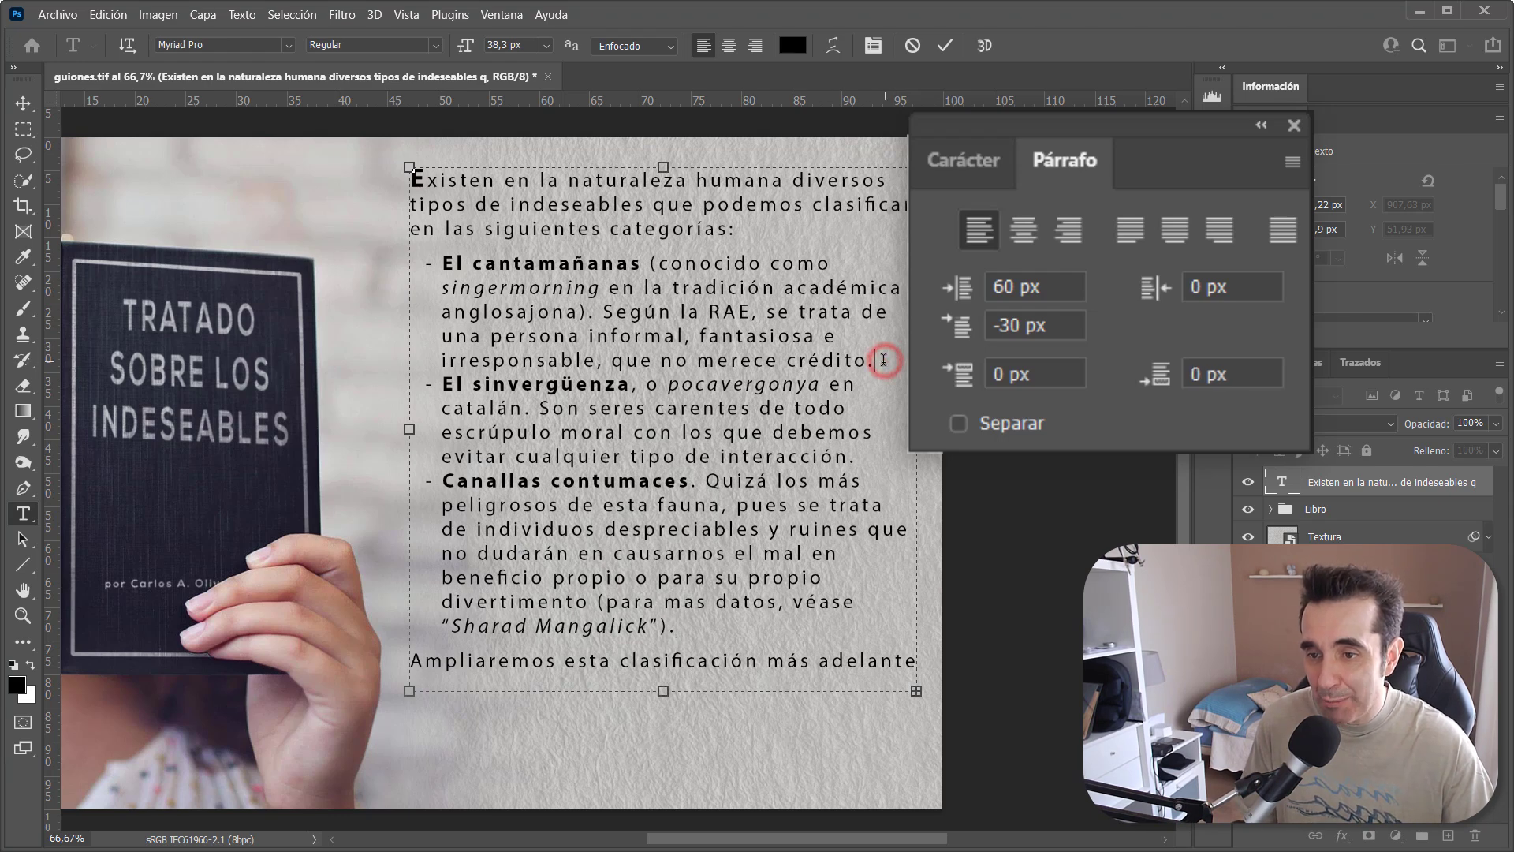
{"action": "left_click", "coordinate": [1235, 376]}
{"action": "type", "text": "10"}
{"action": "key", "text": "Return"}
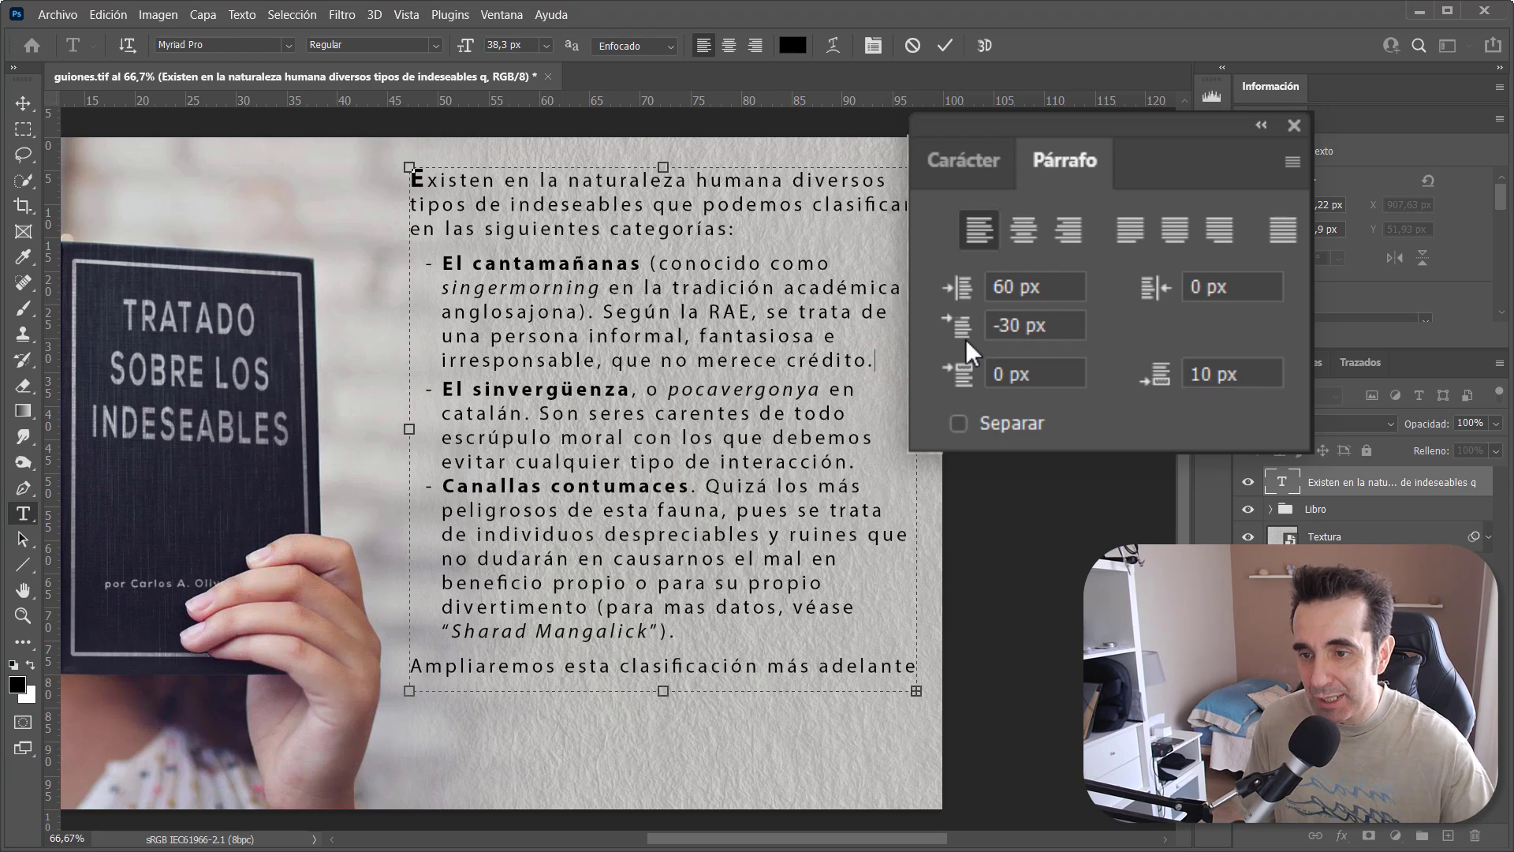
{"action": "left_click", "coordinate": [876, 459]}
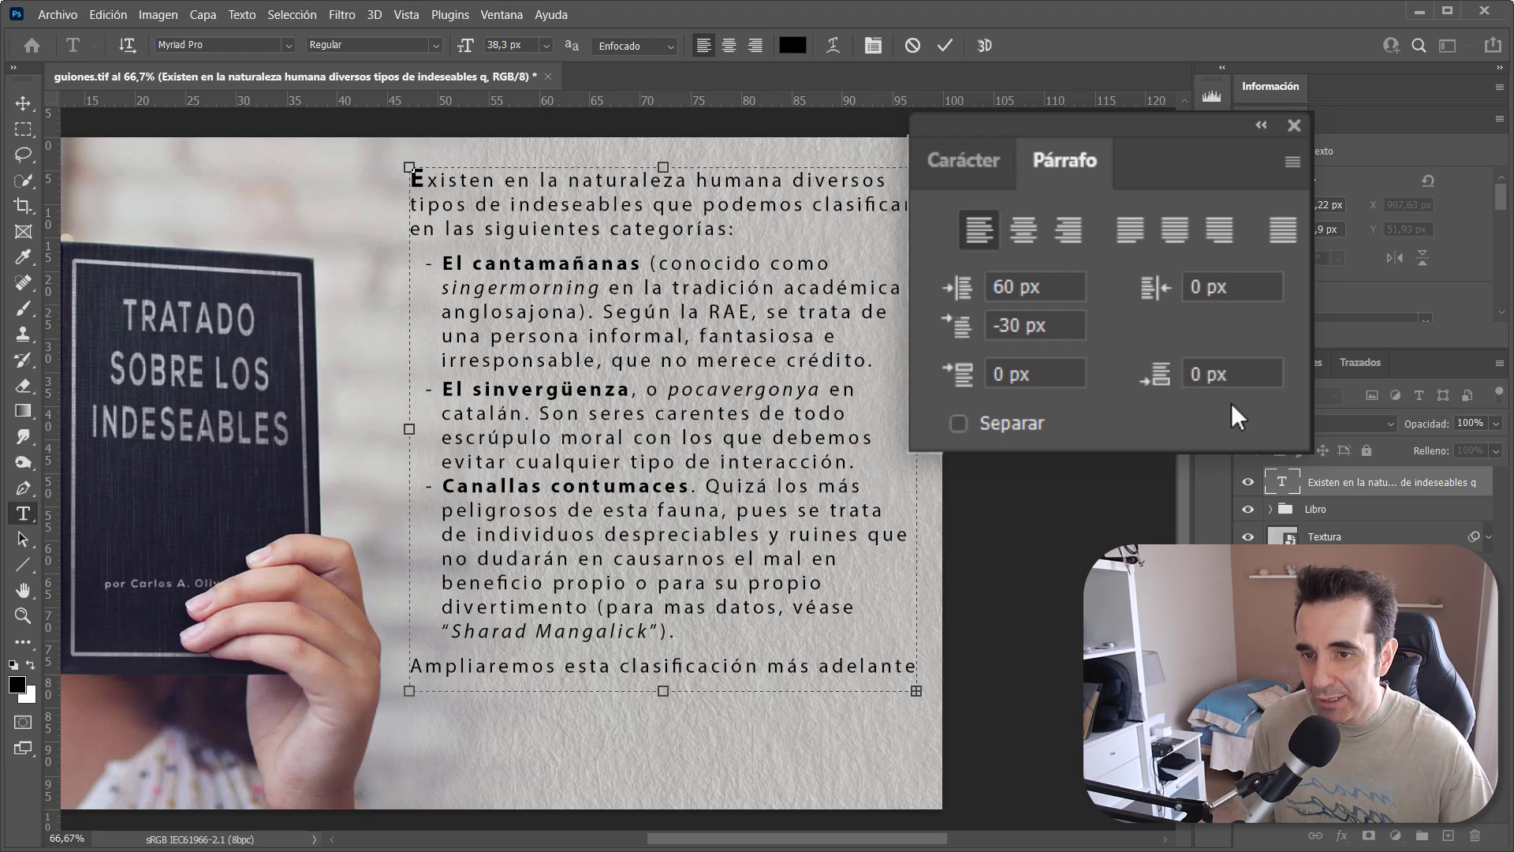
{"action": "left_click", "coordinate": [1241, 379]}
{"action": "type", "text": "10"}
{"action": "key", "text": "Return"}
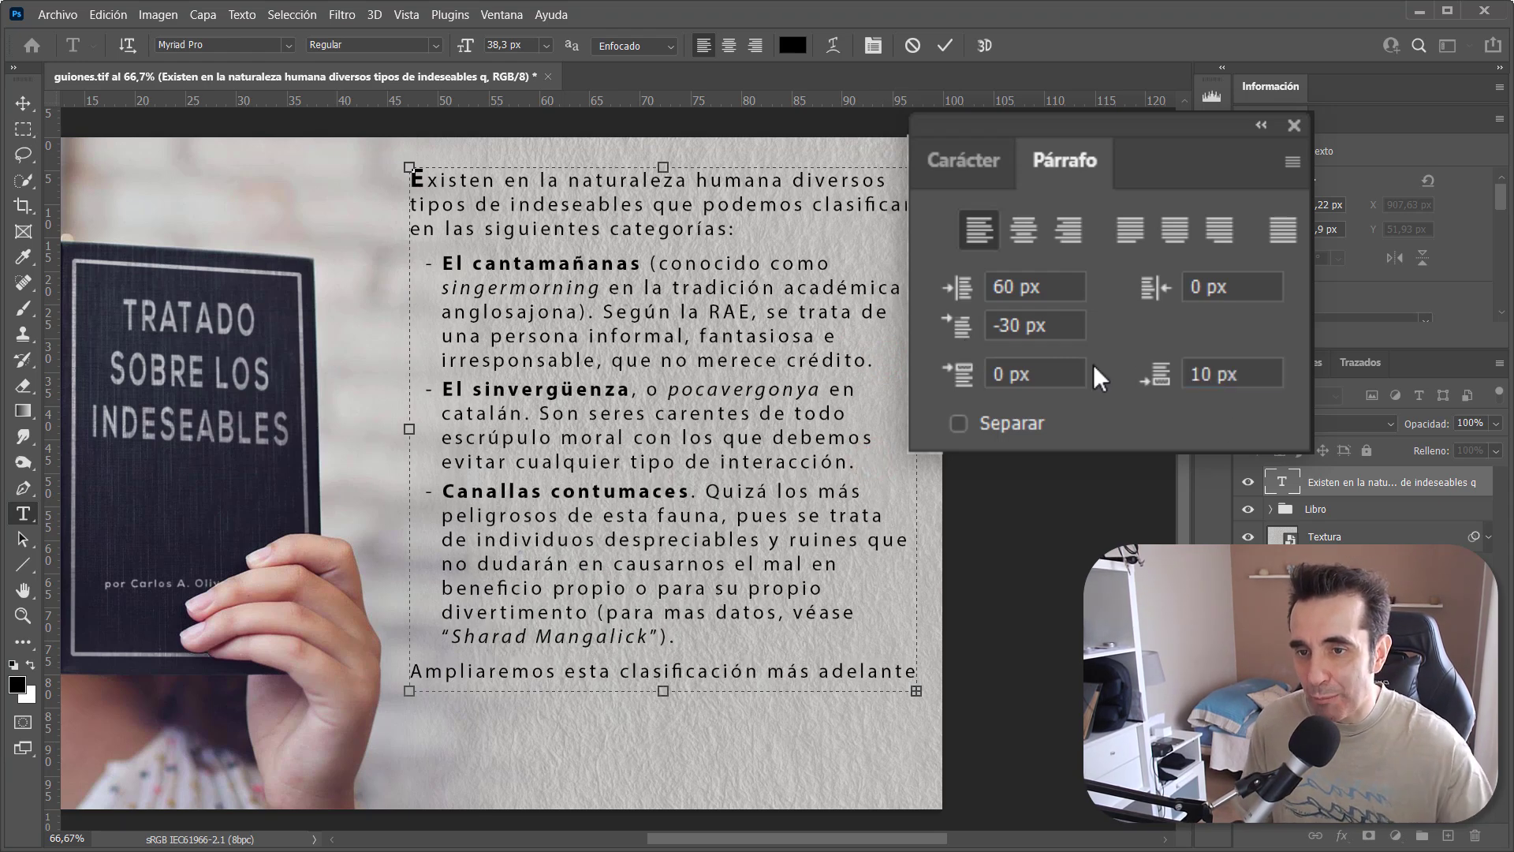
{"action": "left_click_drag", "start_coordinate": [1177, 139], "coordinate": [1216, 139]}
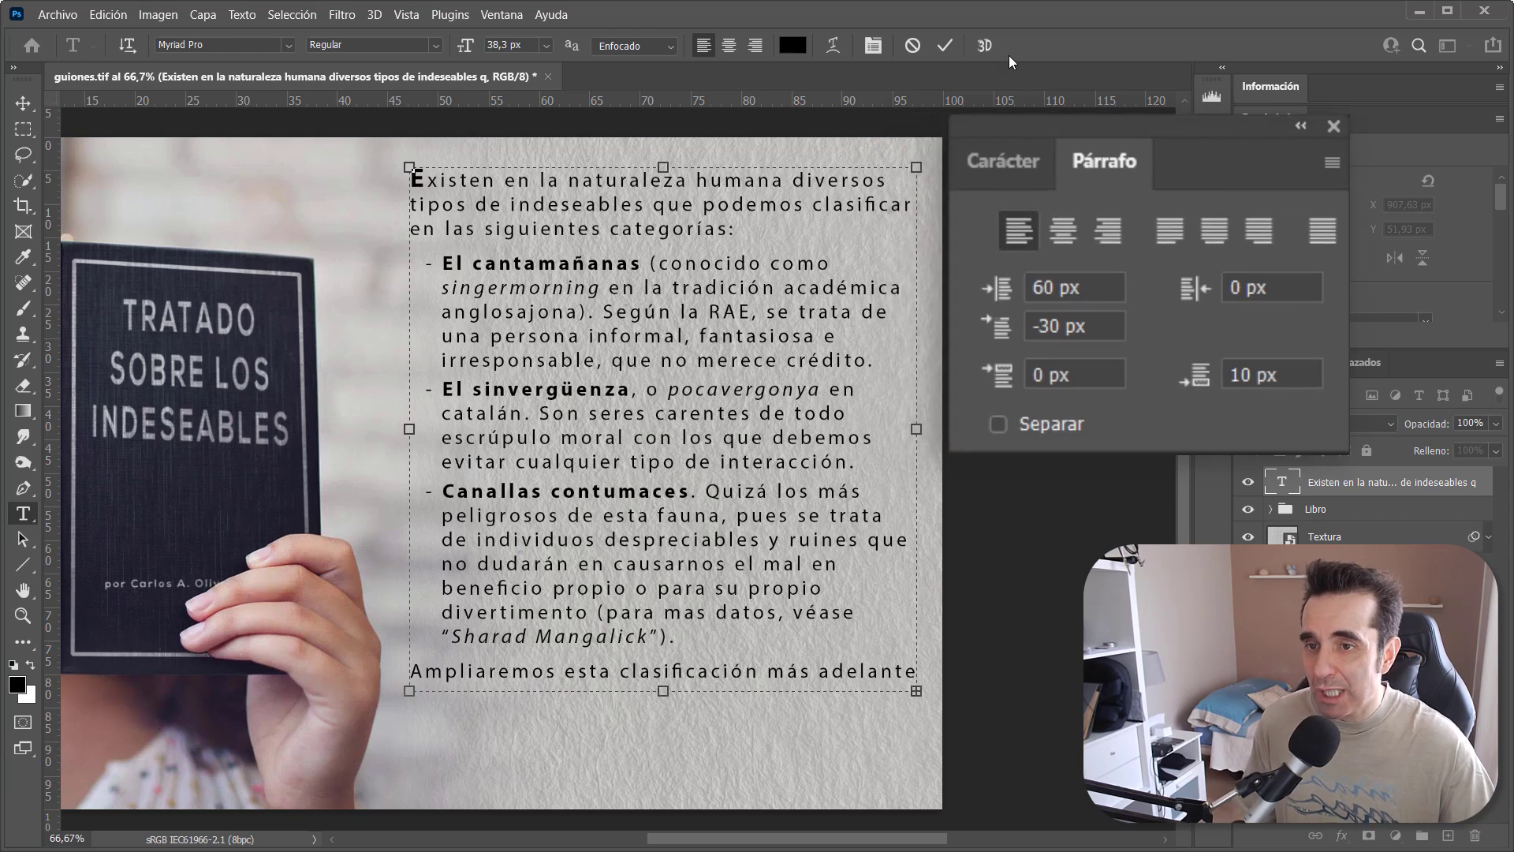
{"action": "left_click", "coordinate": [945, 45]}
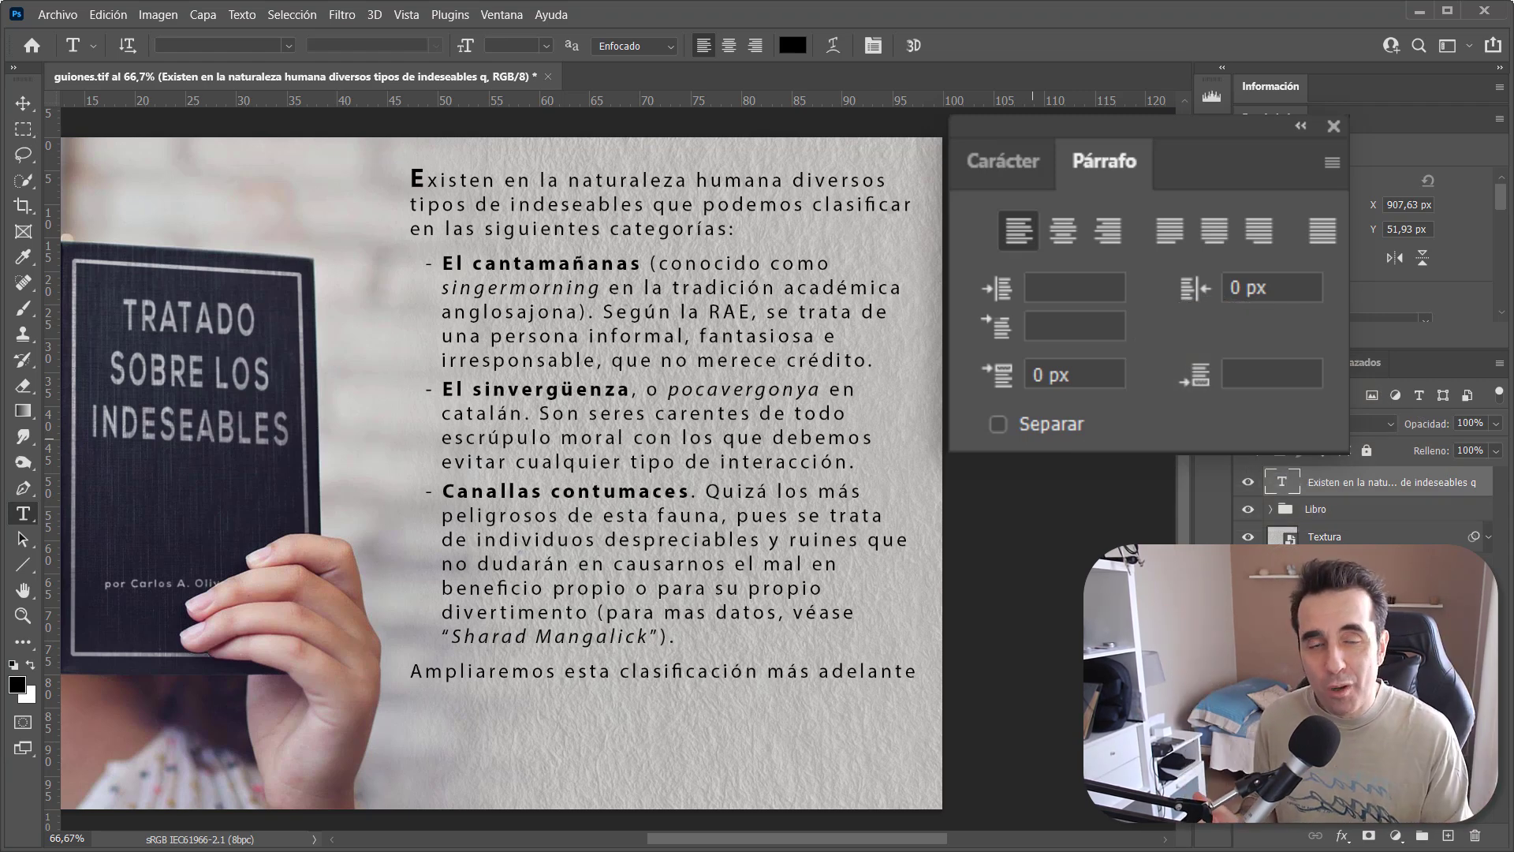
Justify the whole text with last lines aligned left and apply "Modo de composición multilínea"
{"action": "left_click", "coordinate": [1173, 238]}
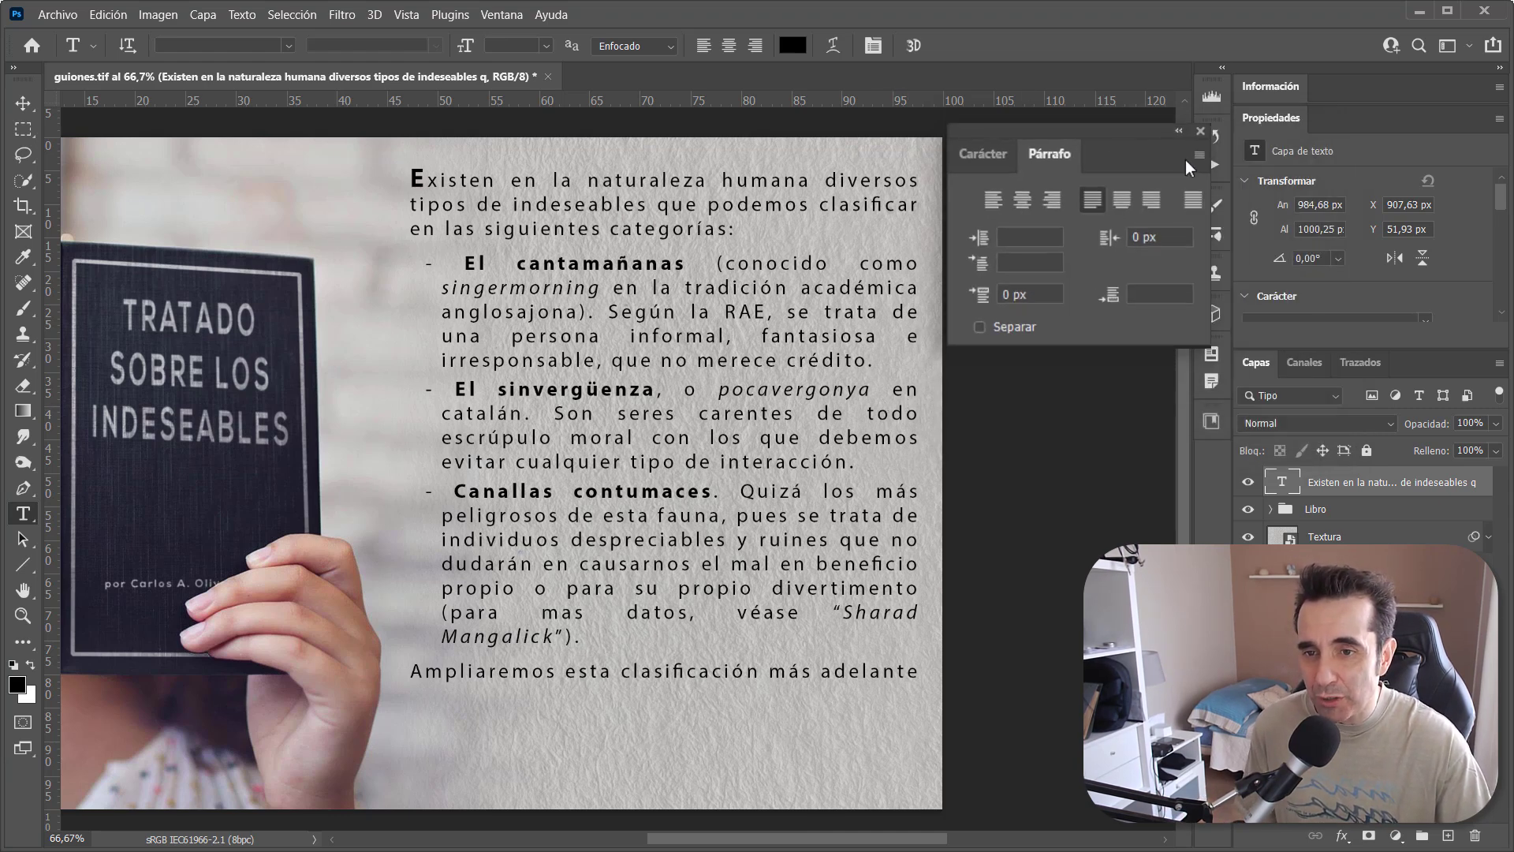
{"action": "left_click", "coordinate": [1150, 153]}
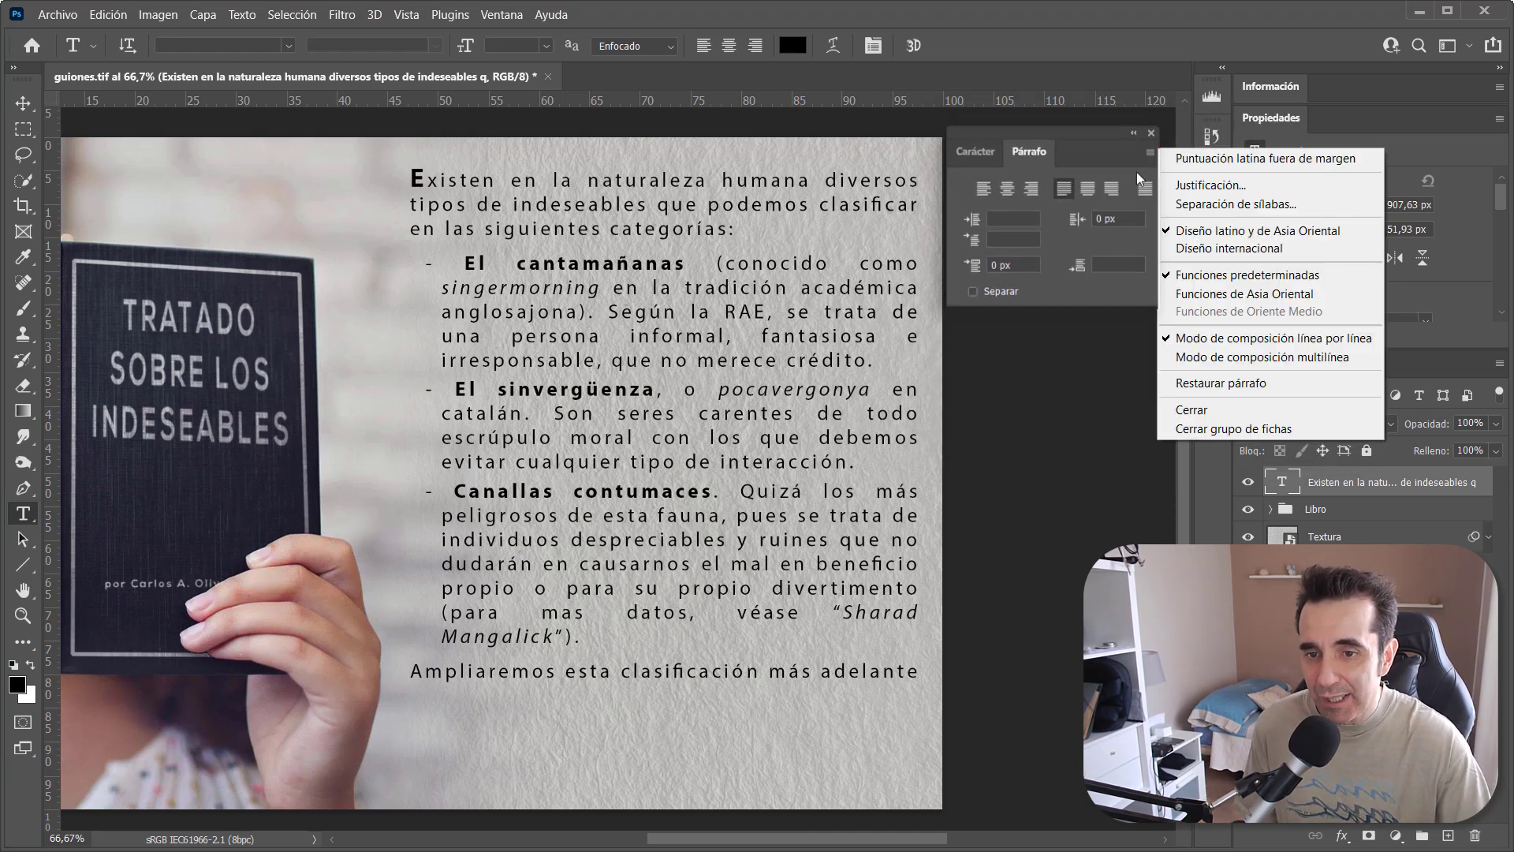
{"action": "left_click", "coordinate": [1299, 357]}
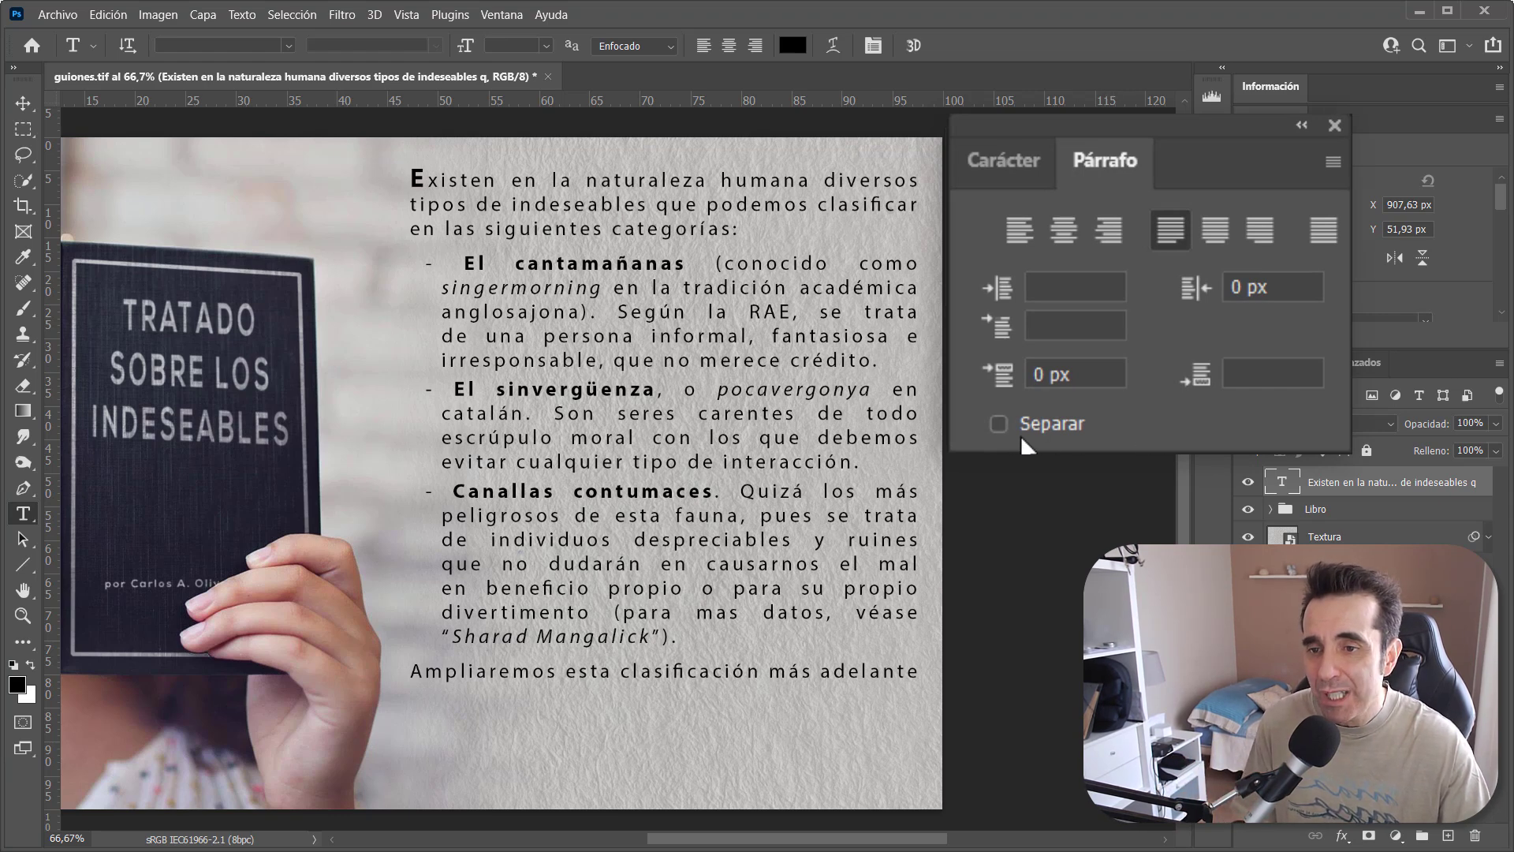
Try automatic hyphenation (Separar) on the justified text, and turn it off again
{"action": "left_click", "coordinate": [997, 421]}
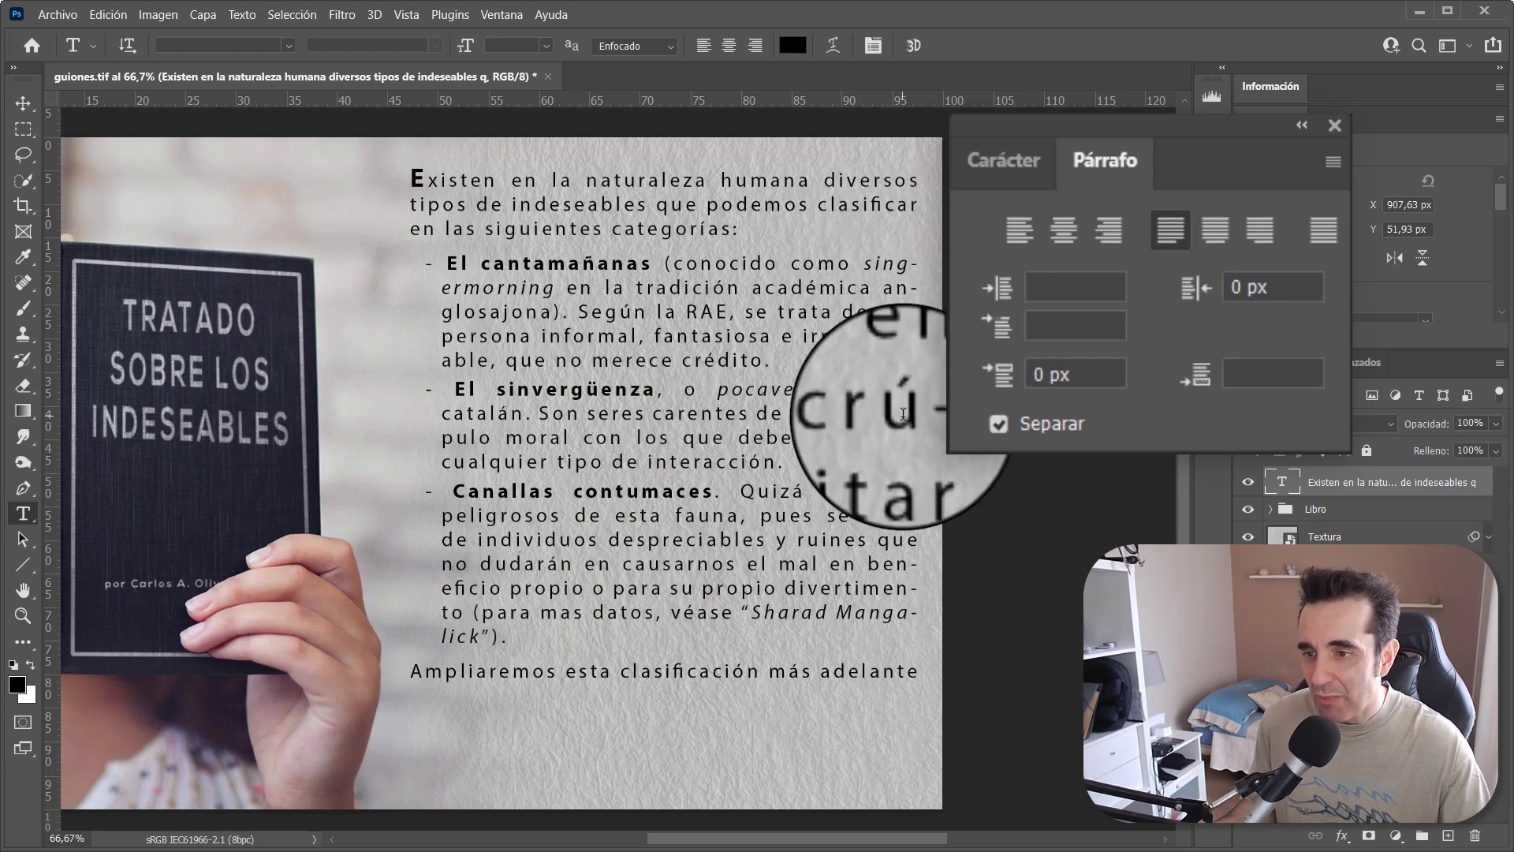
{"action": "left_click", "coordinate": [1004, 425]}
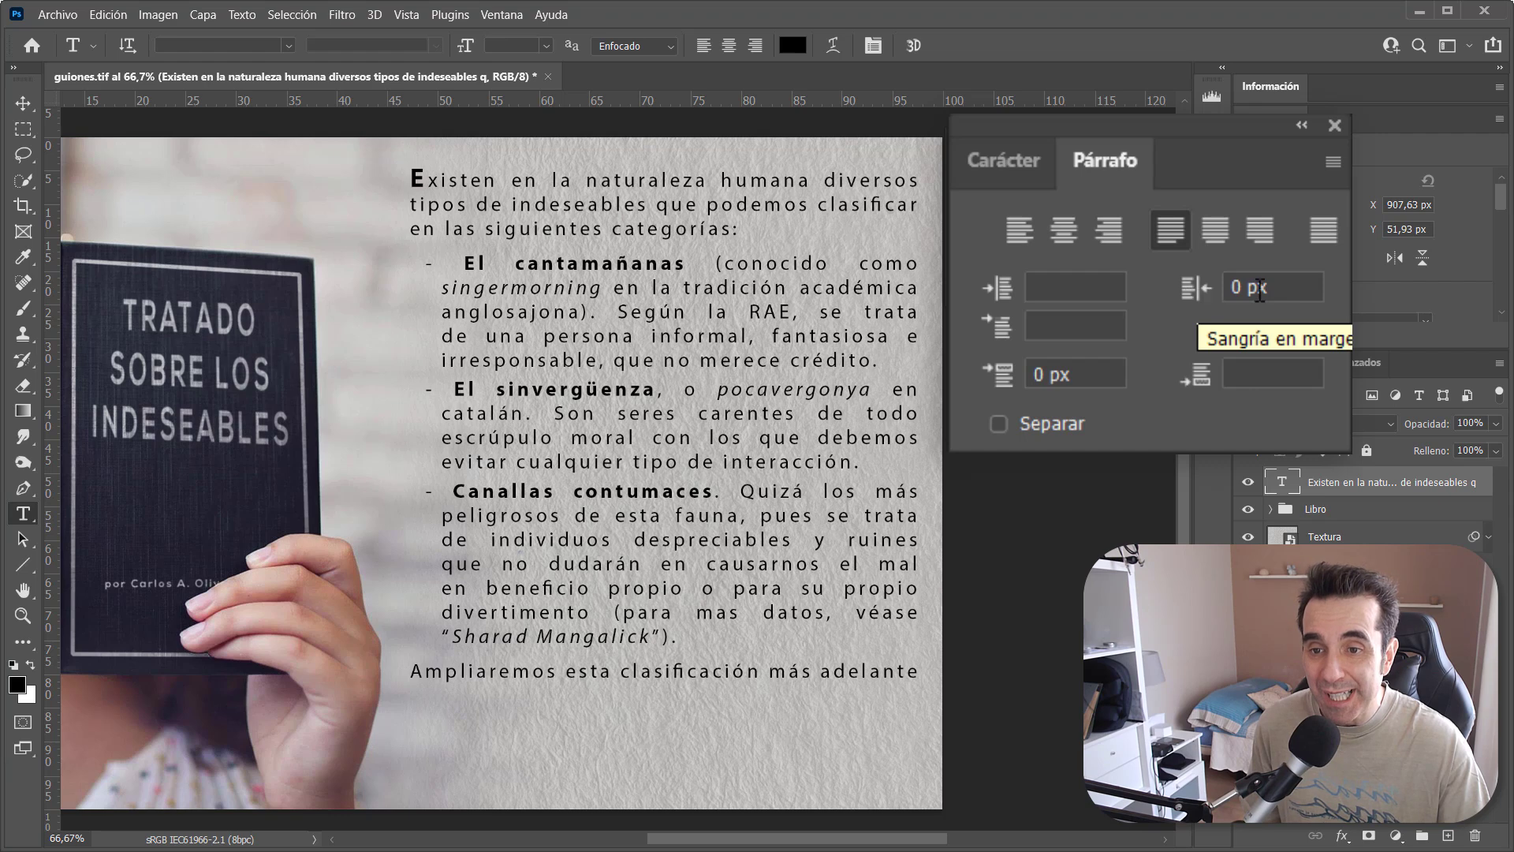
Try a right margin indent of 60 px on the whole text, and undo it
{"action": "left_click", "coordinate": [1190, 288]}
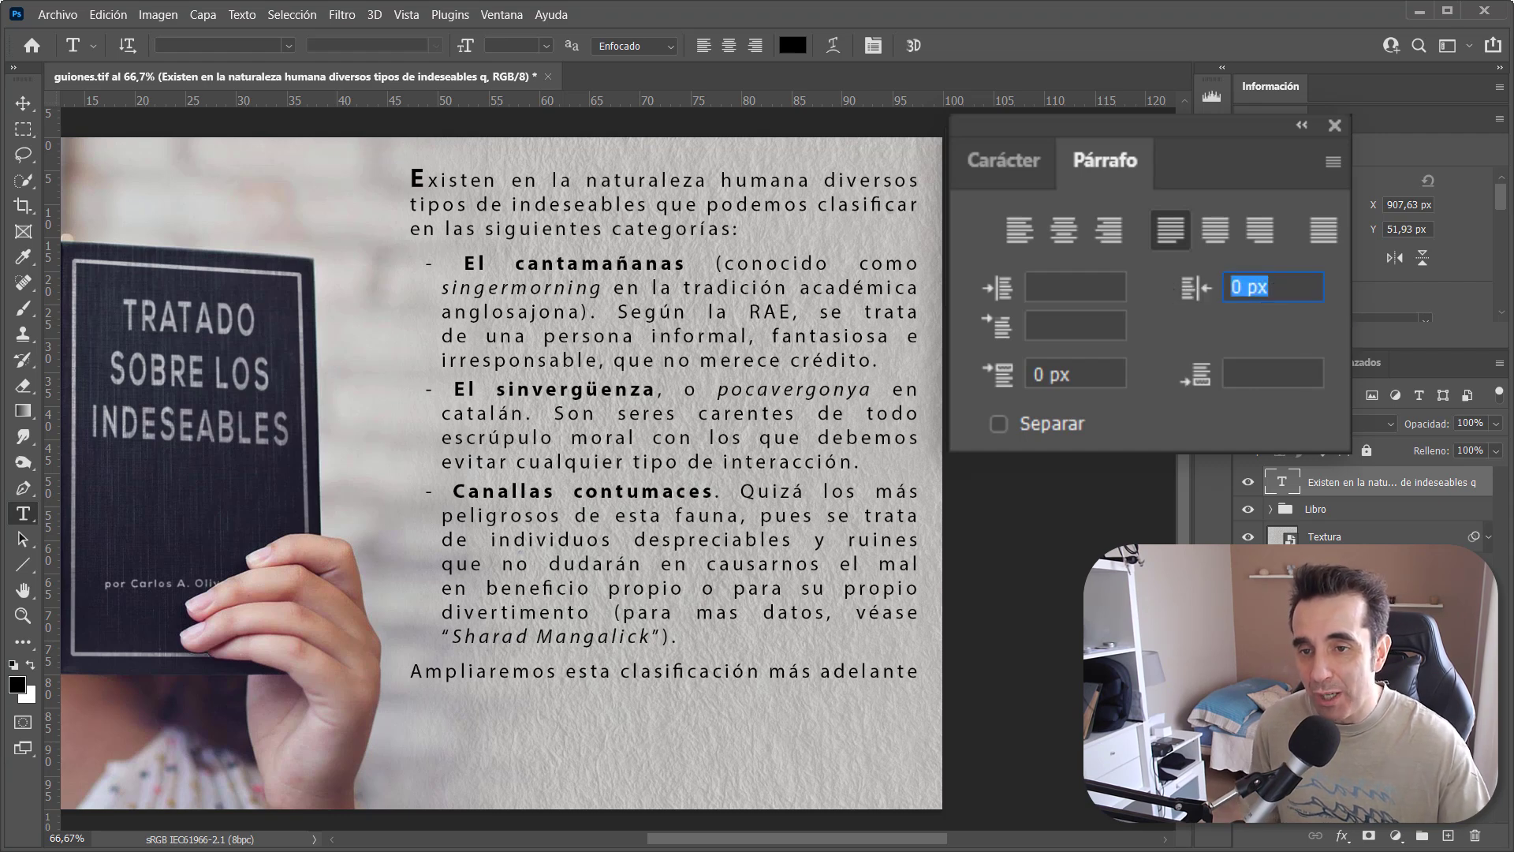
{"action": "type", "text": "60"}
{"action": "key", "text": "Return"}
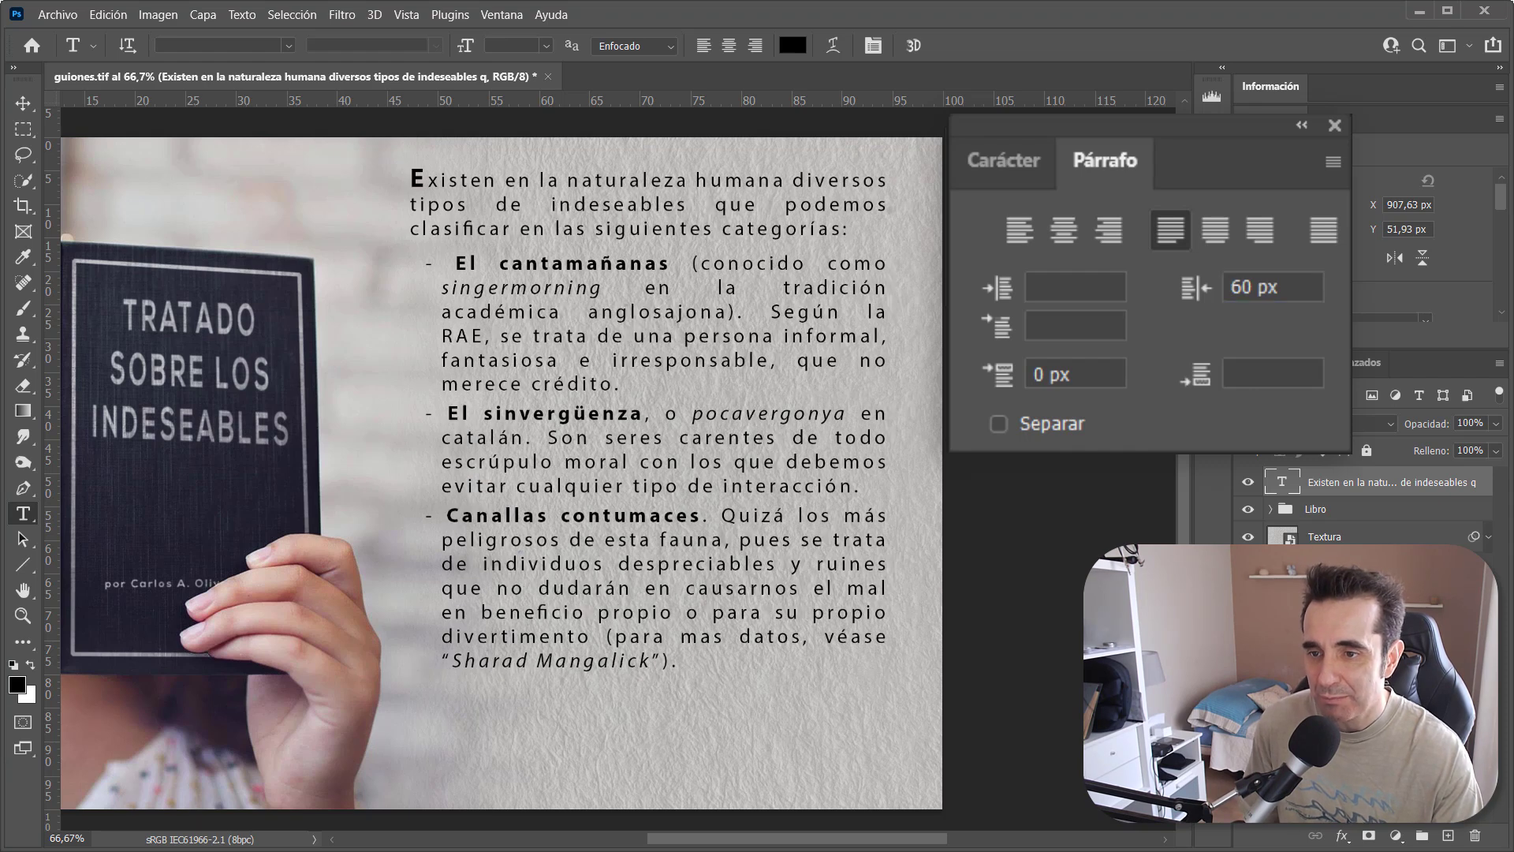
{"action": "key", "text": "ctrl+z"}
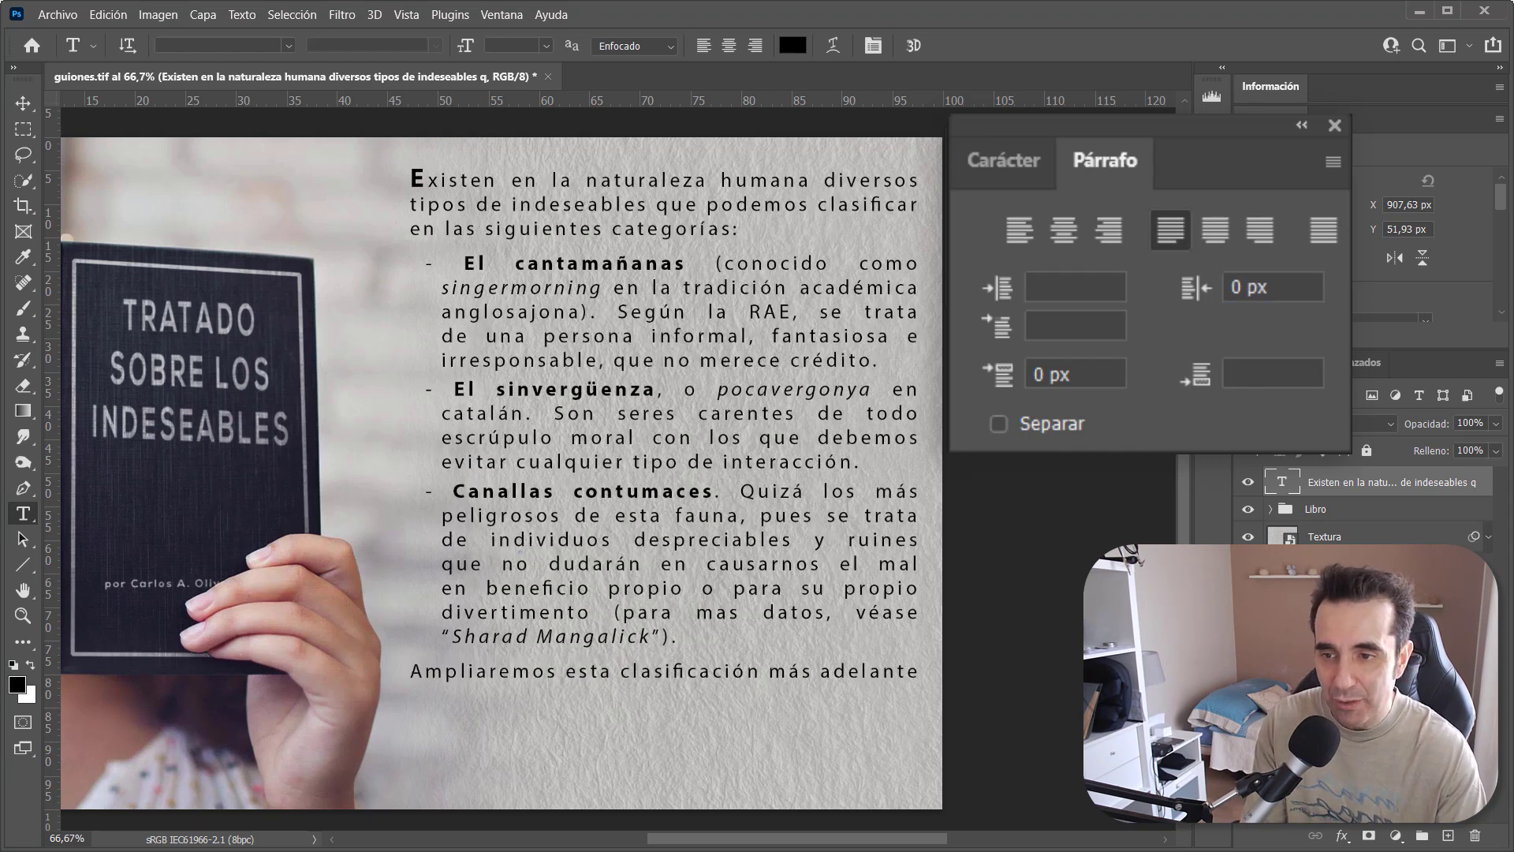
Set the right margin indent of the three dashed list items to 60 px and commit the text edit
{"action": "left_click", "coordinate": [653, 413]}
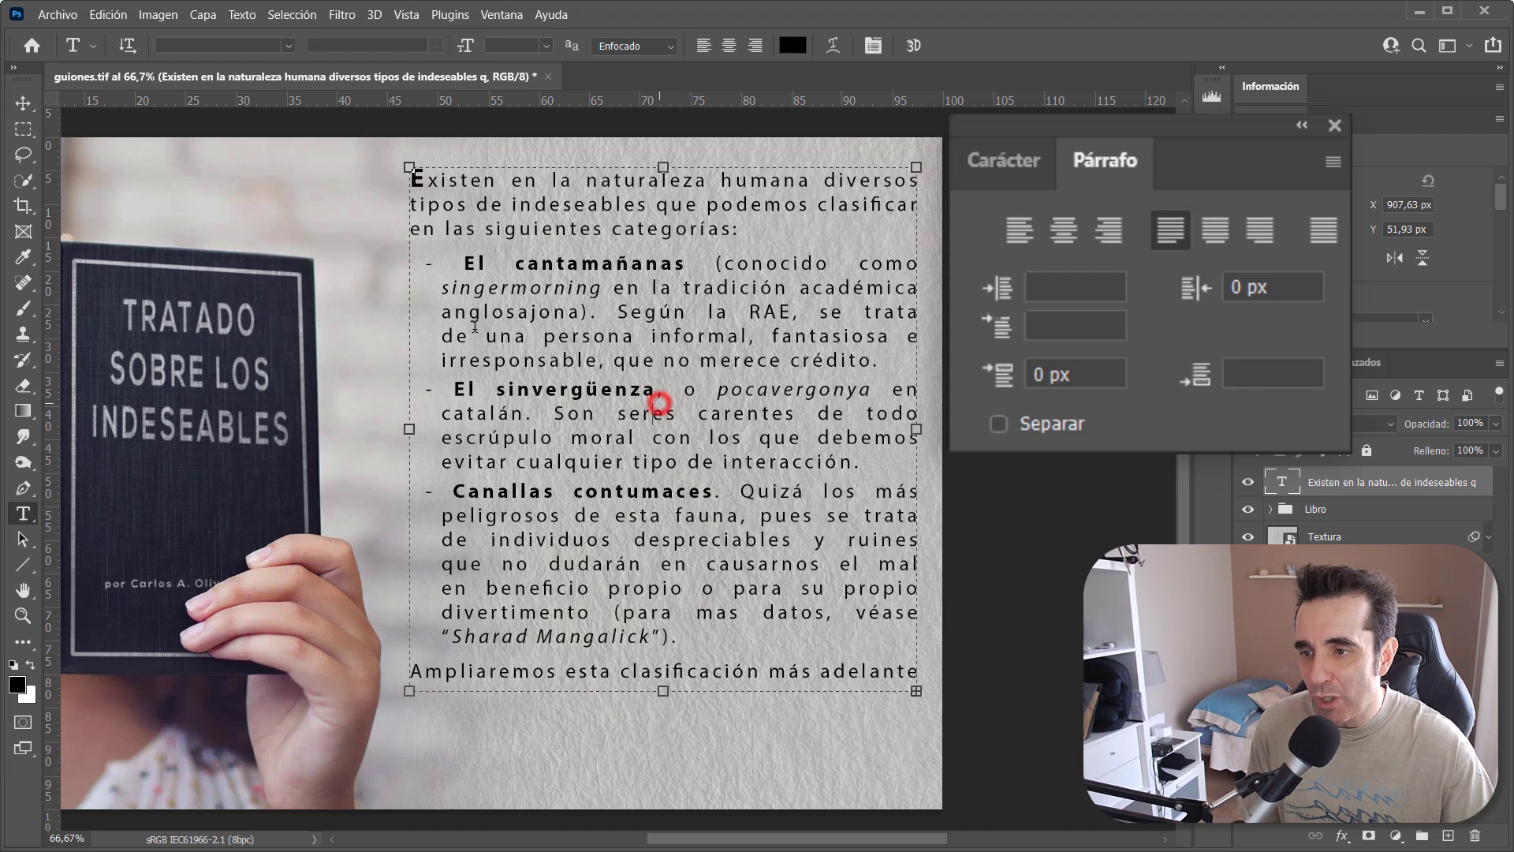
{"action": "left_click_drag", "start_coordinate": [424, 264], "coordinate": [710, 637]}
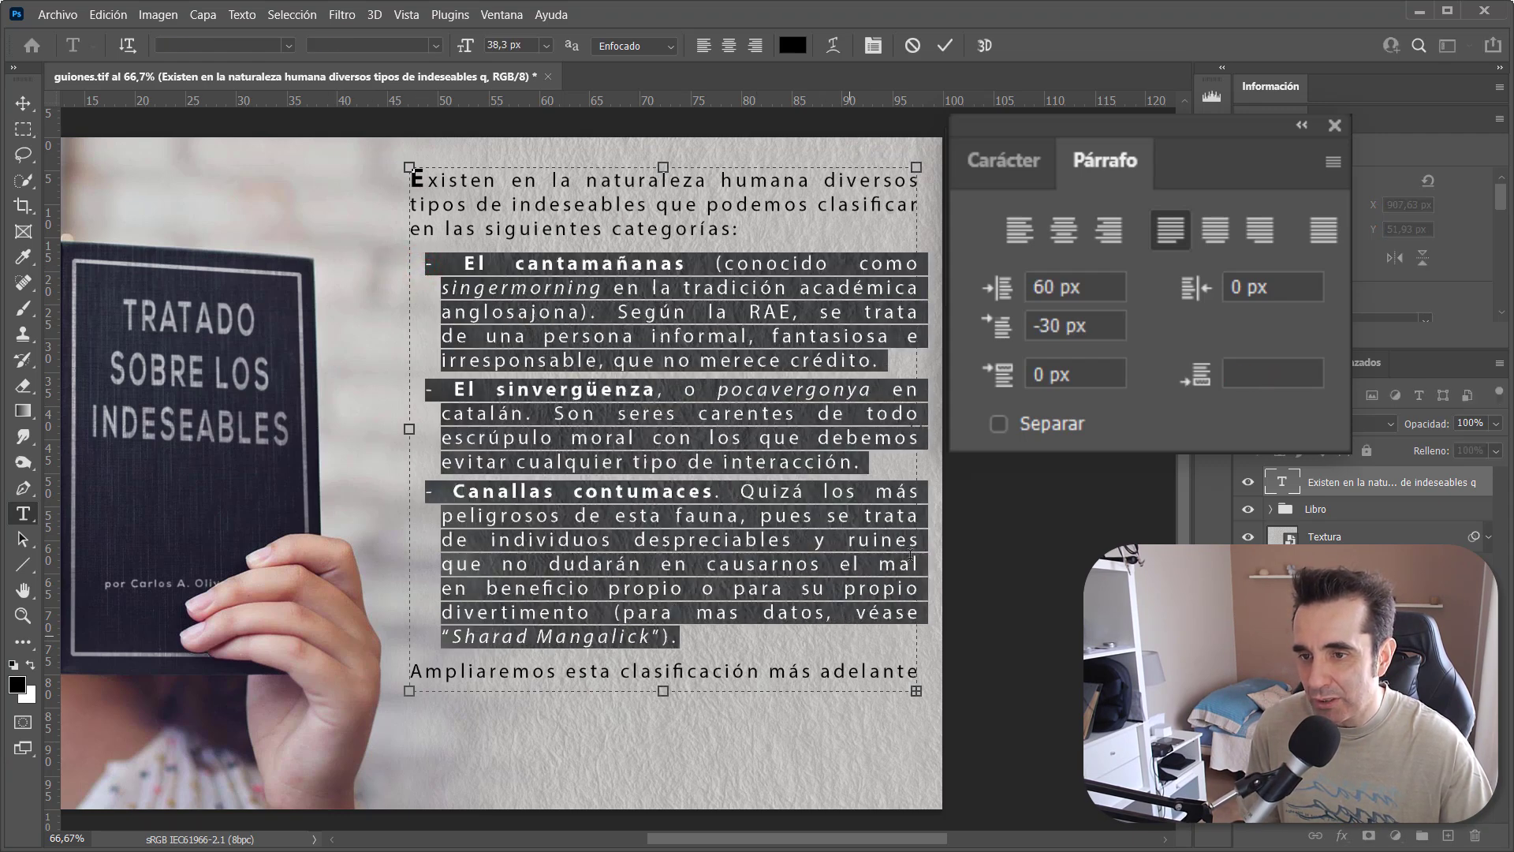
{"action": "left_click", "coordinate": [1286, 287]}
{"action": "type", "text": "60"}
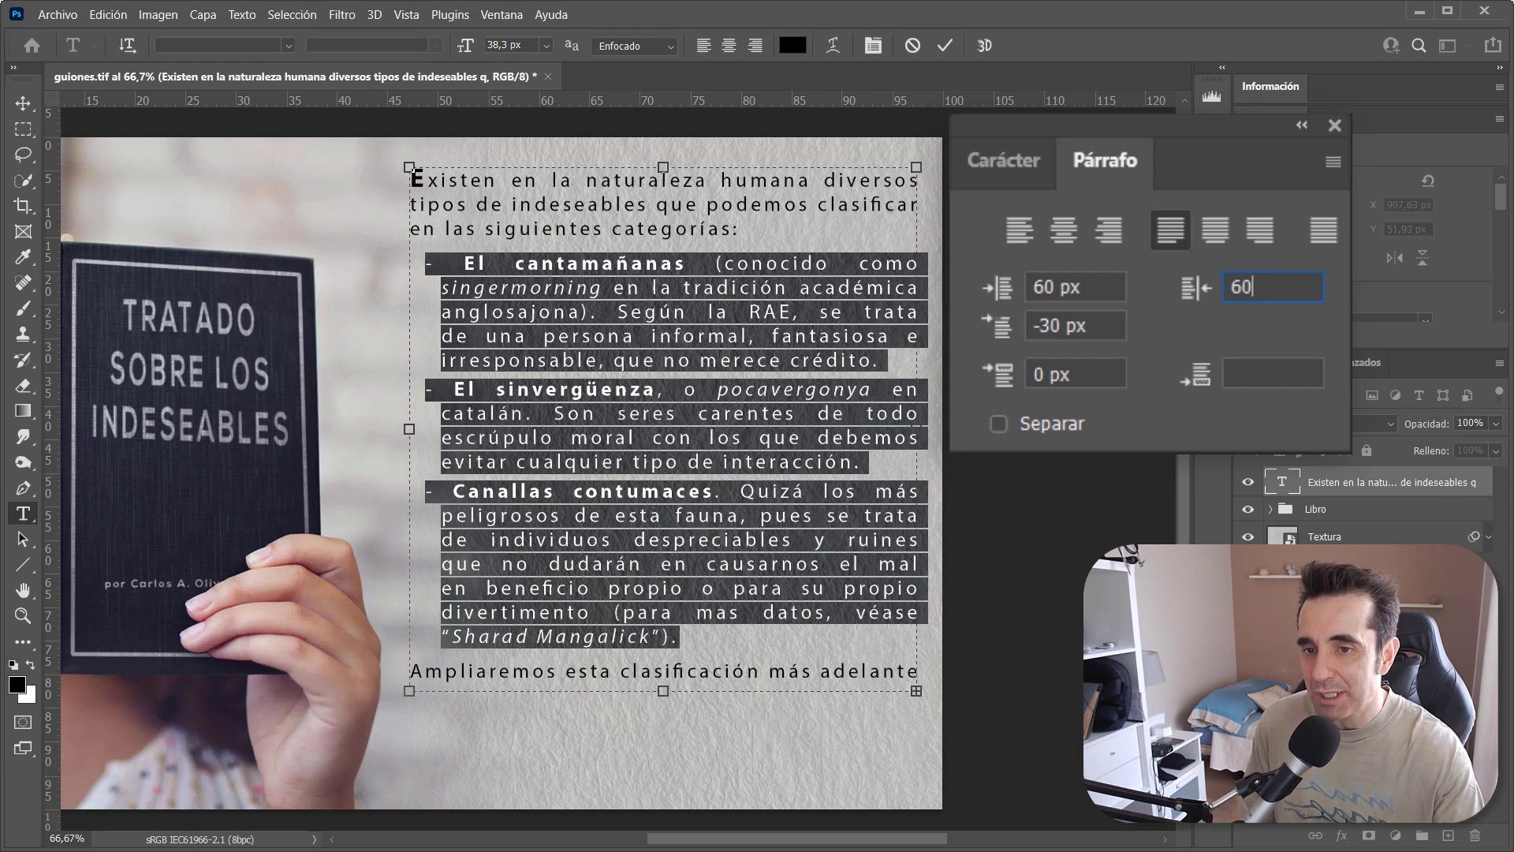
{"action": "key", "text": "Return"}
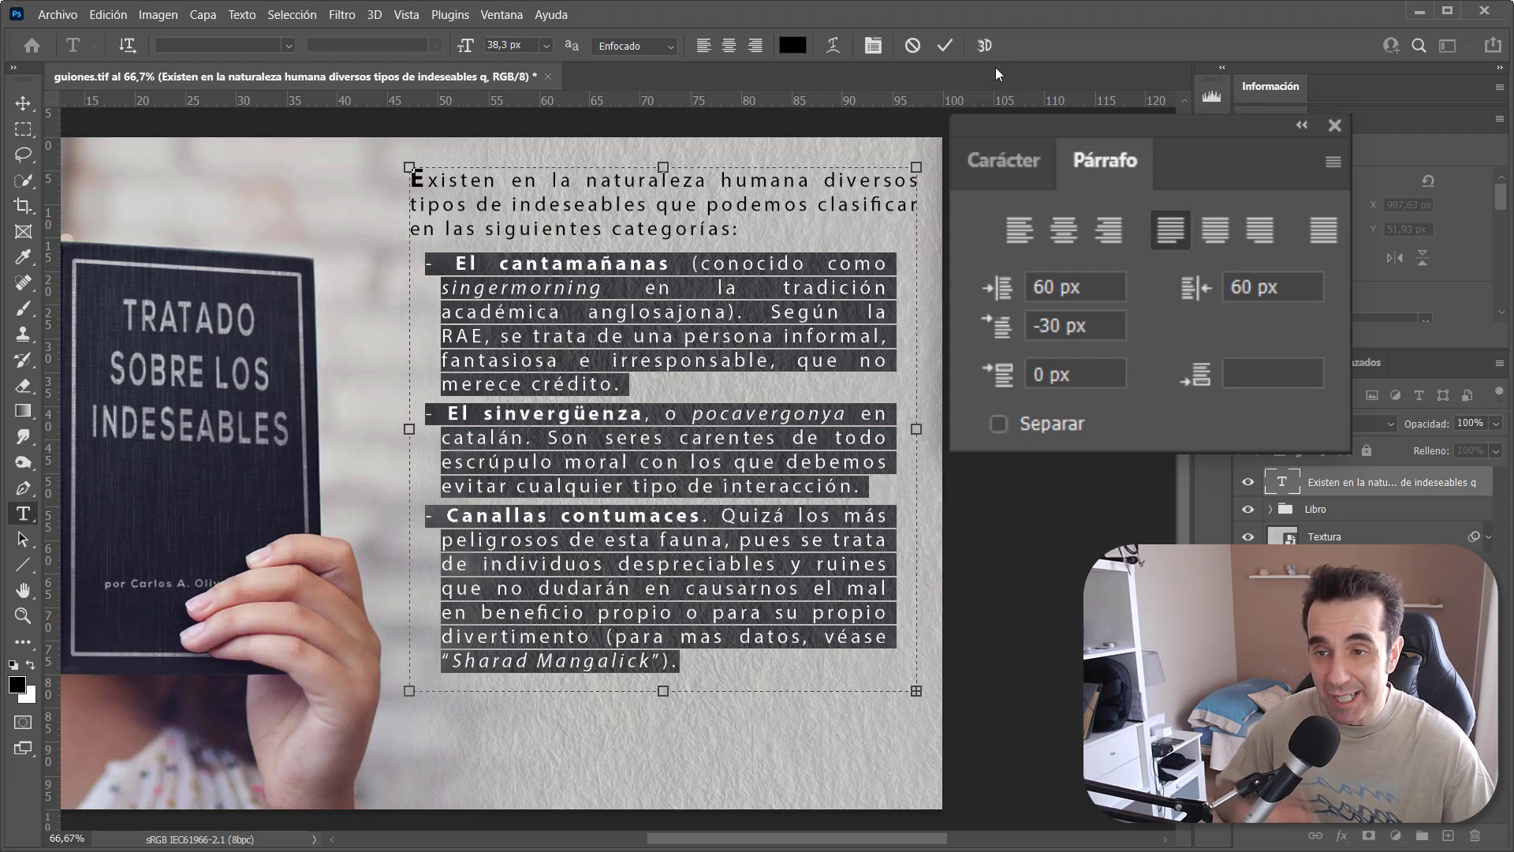
{"action": "left_click", "coordinate": [941, 47]}
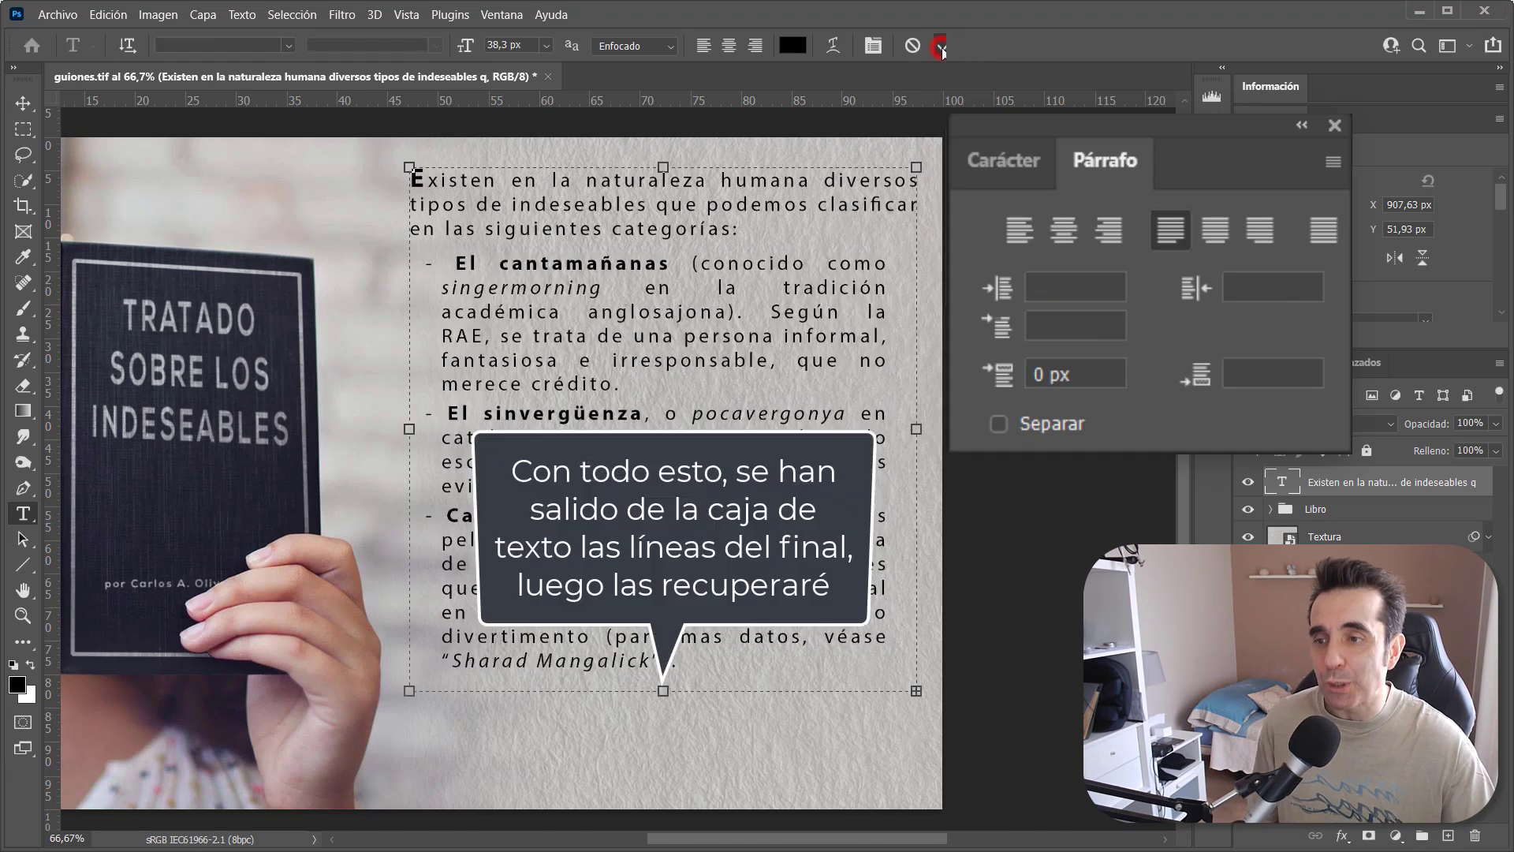
{"action": "left_click", "coordinate": [941, 46]}
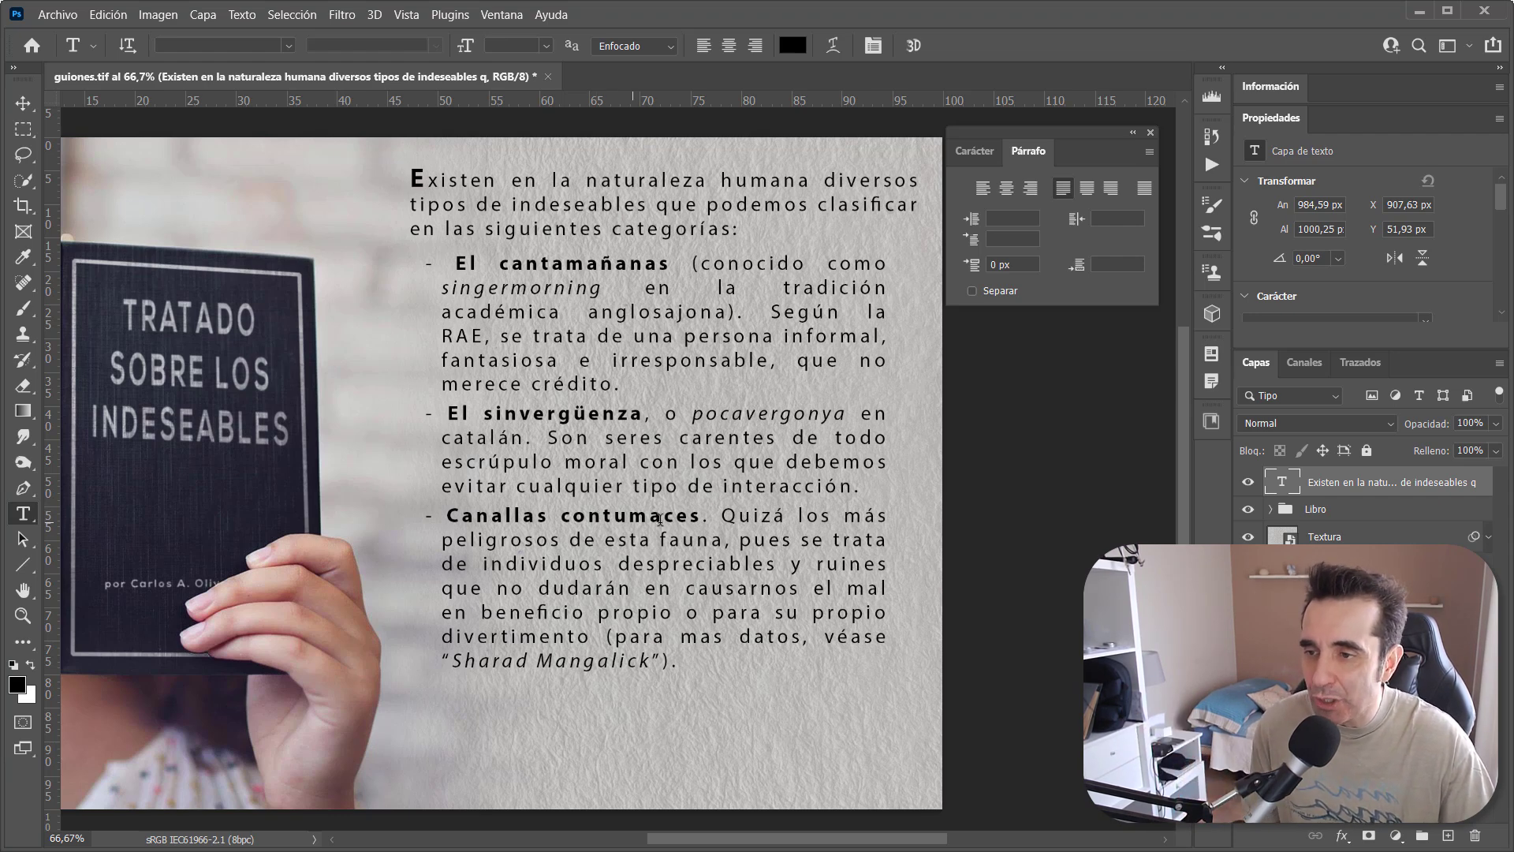
Try a kerning of 800 between the dash and "El cantamañanas", and undo it
{"action": "left_click", "coordinate": [456, 270]}
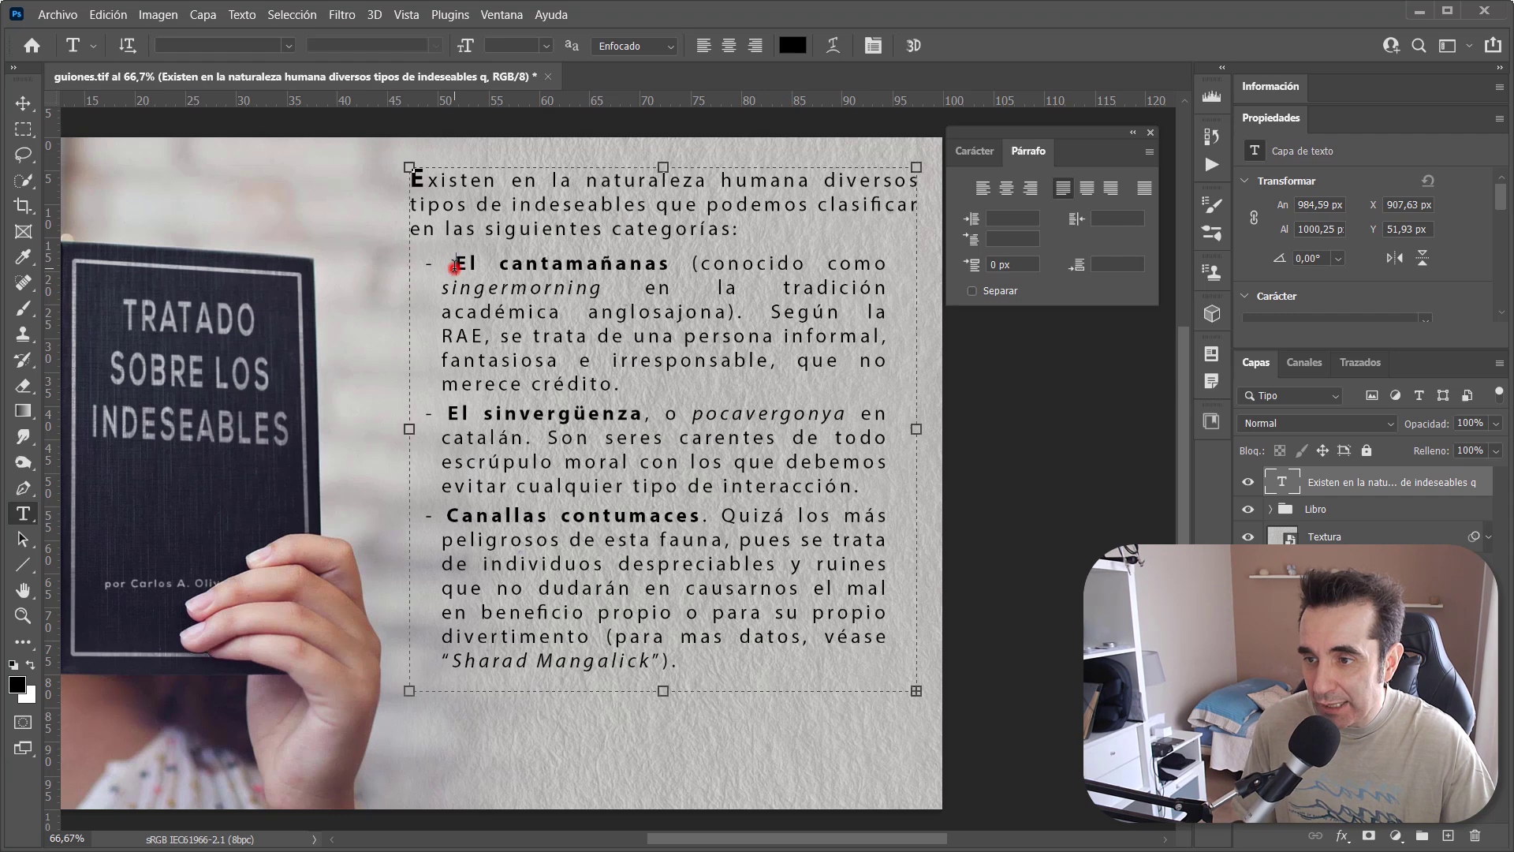
{"action": "left_click", "coordinate": [978, 158]}
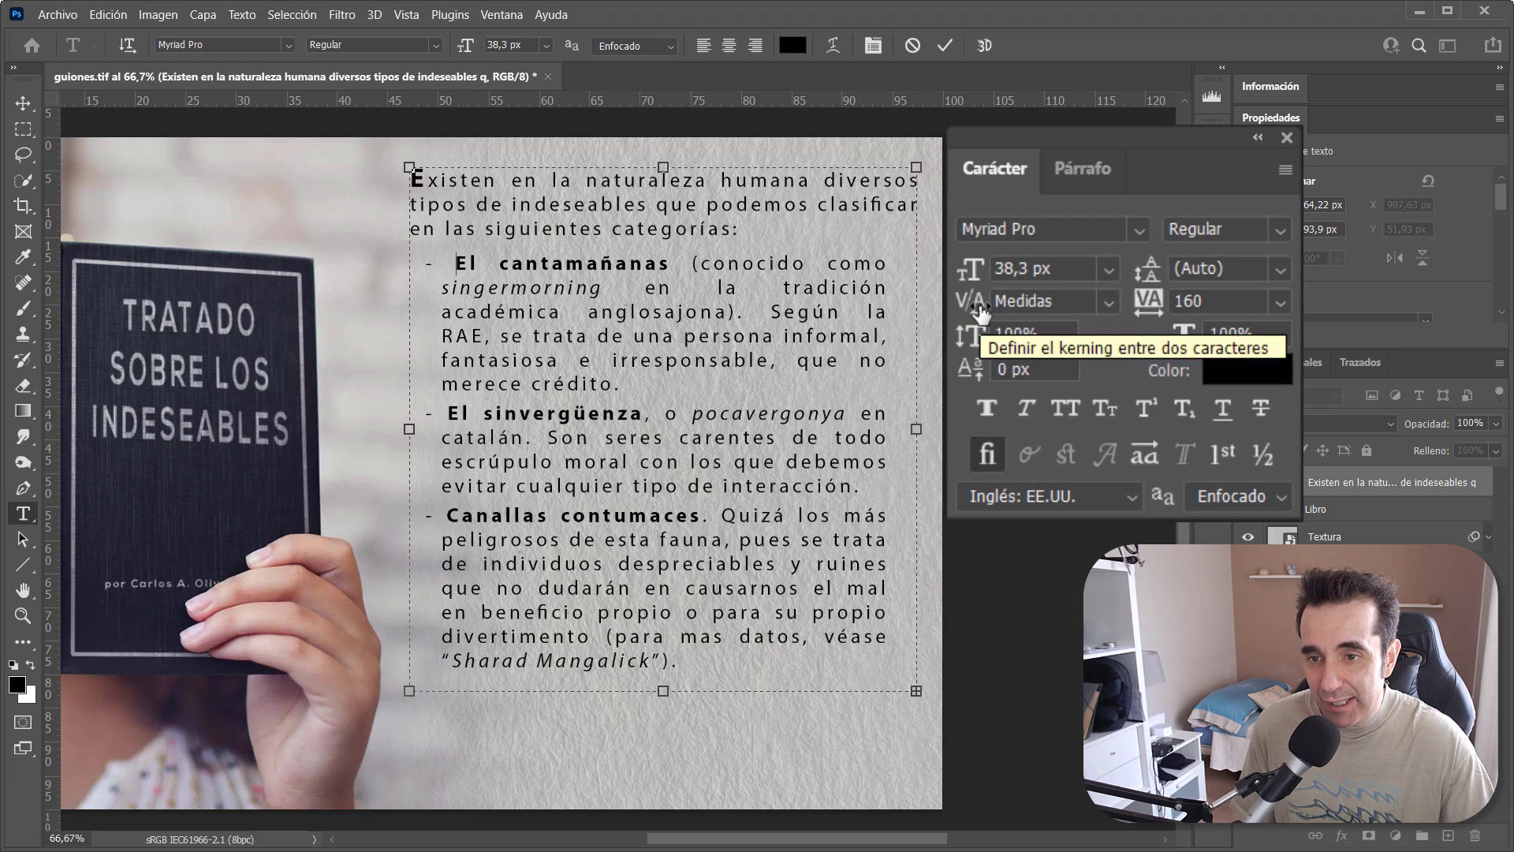
{"action": "left_click", "coordinate": [1033, 301]}
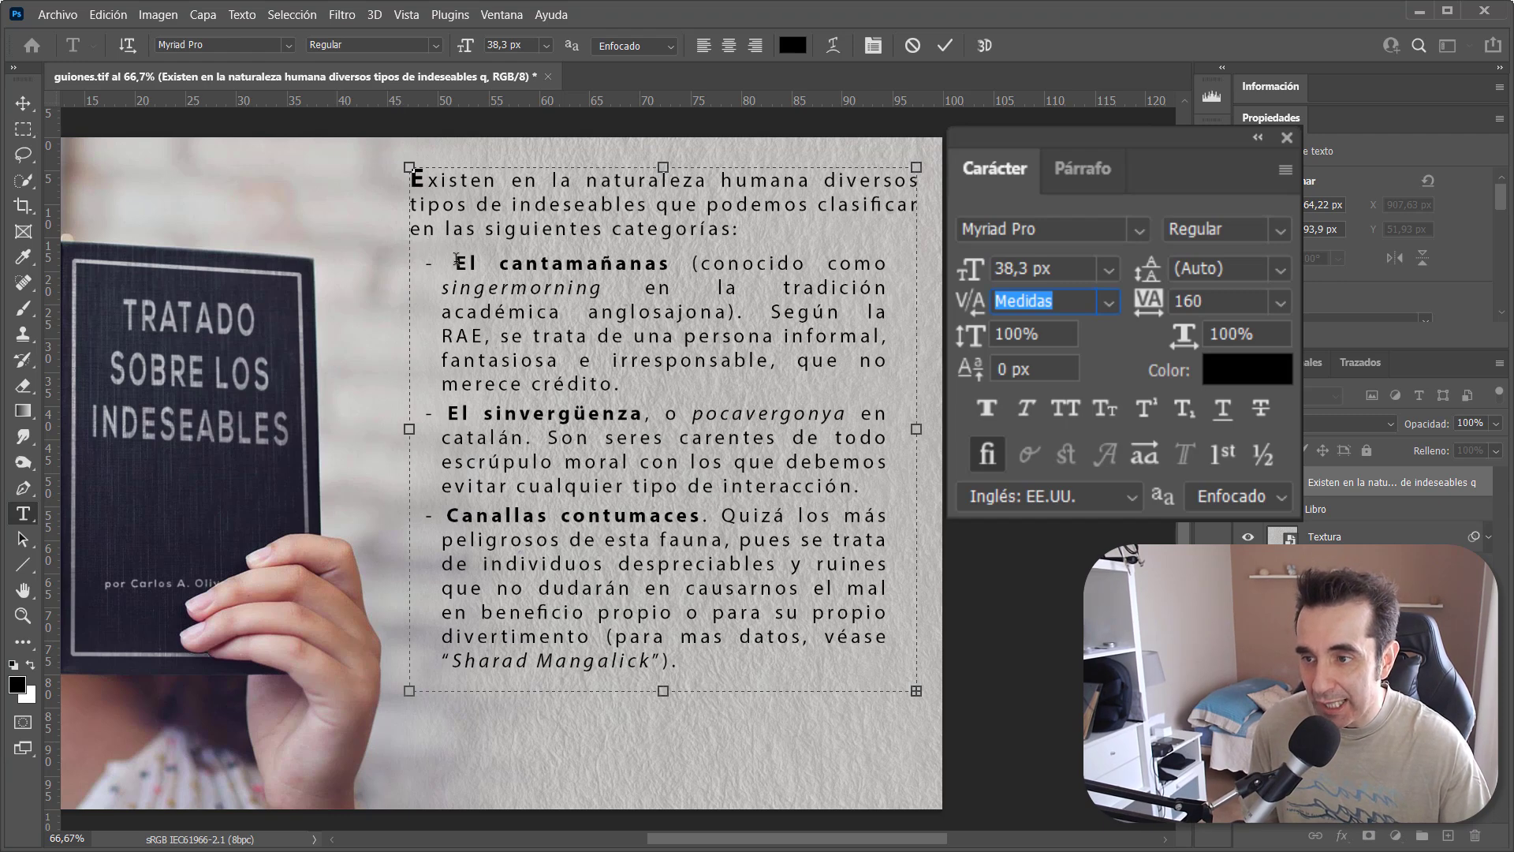
{"action": "type", "text": "800"}
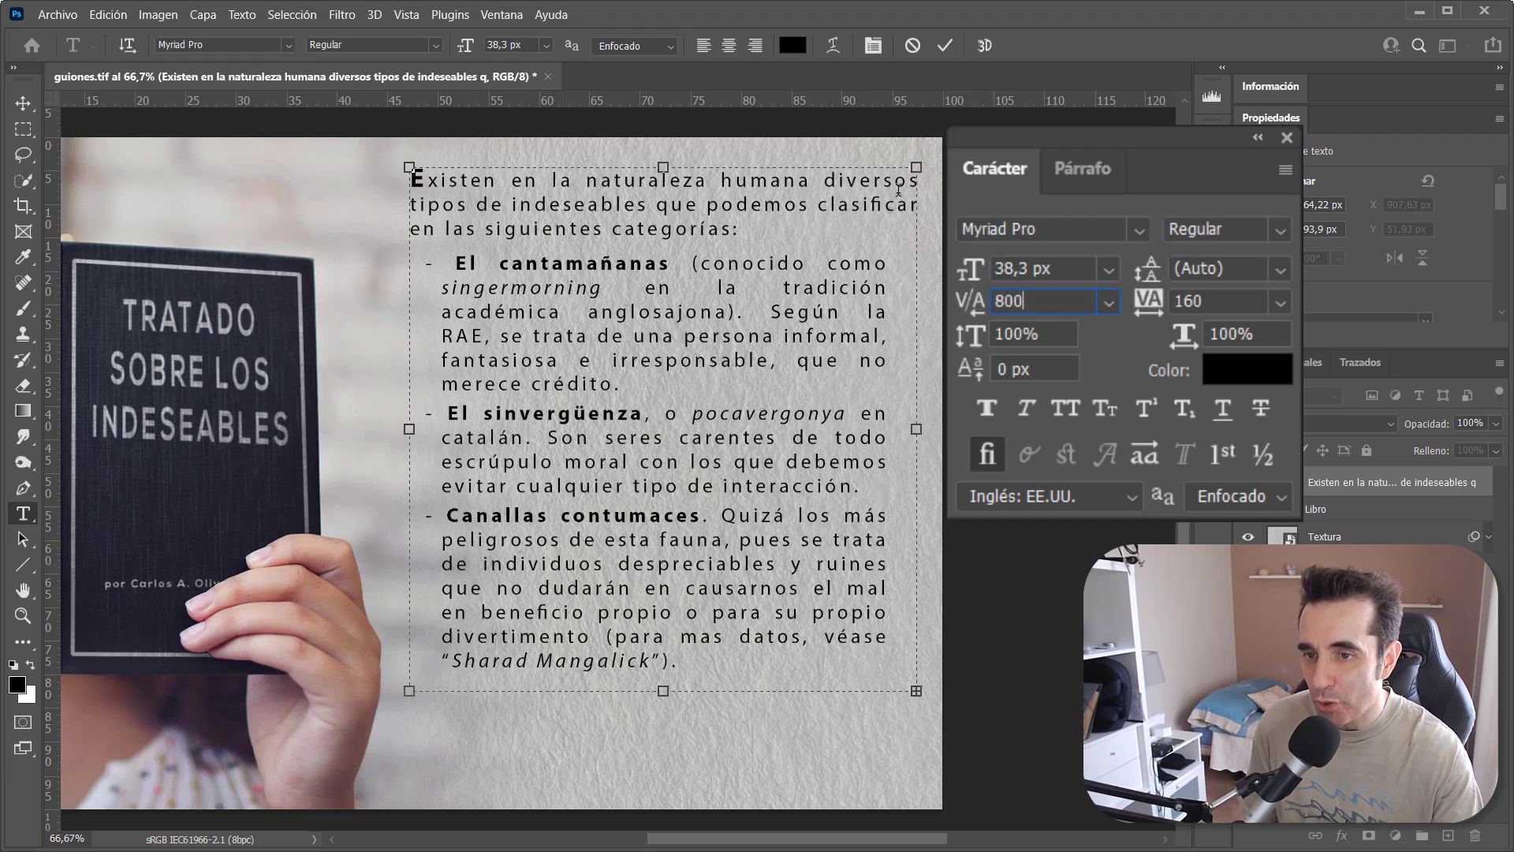
{"action": "key", "text": "Return"}
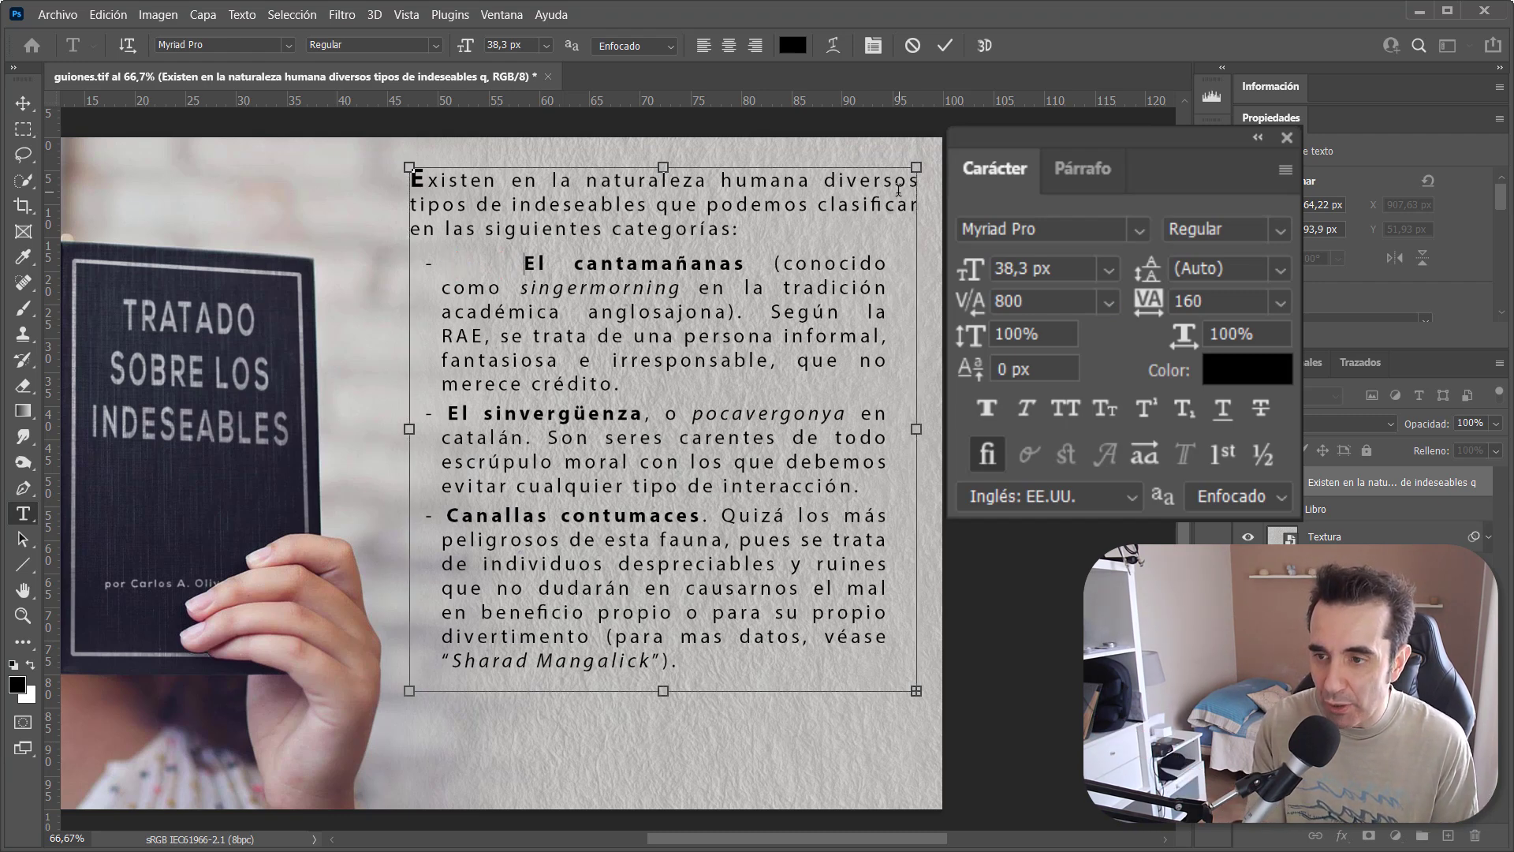
{"action": "key", "text": "ctrl+z"}
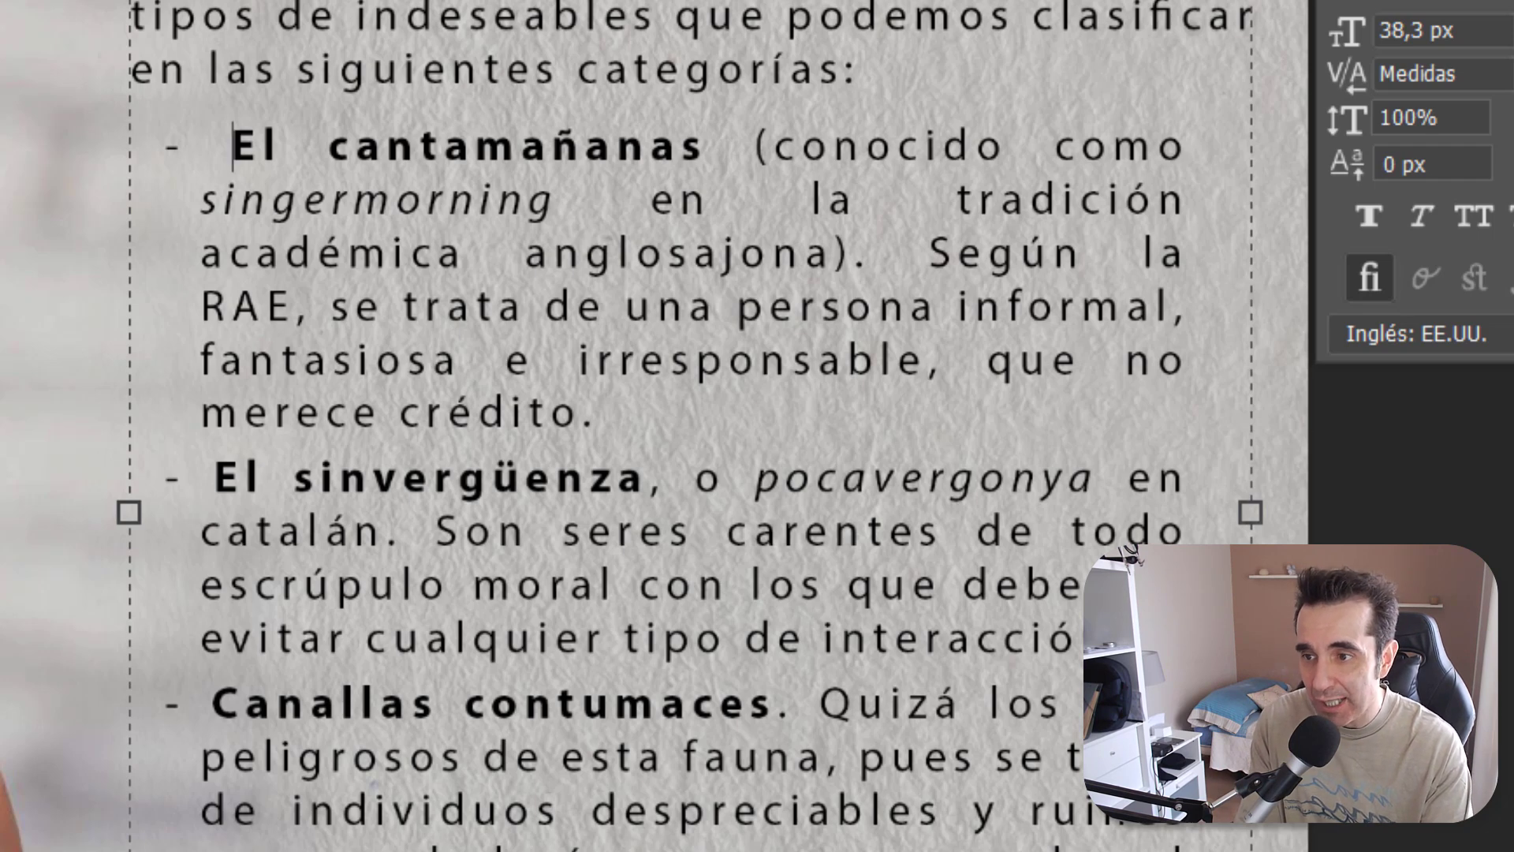
Tighten the kerning before "El cantamañanas" until the heading aligns with the indented lines below it
{"action": "key", "text": "alt+Left"}
{"action": "key", "text": "alt+Left"}
{"action": "key", "text": "alt+Left"}
{"action": "key", "text": "alt+Left"}
{"action": "key", "text": "alt+Left"}
{"action": "key", "text": "alt+Left"}
{"action": "key", "text": "alt+Left"}
{"action": "key", "text": "alt+Right"}
{"action": "key", "text": "alt+Right"}
{"action": "key", "text": "alt+Right"}
{"action": "key", "text": "alt+Left"}
{"action": "key", "text": "alt+Left"}
{"action": "key", "text": "alt+Left"}
{"action": "key", "text": "alt+Left"}
{"action": "key", "text": "alt+Left"}
{"action": "key", "text": "alt+Left"}
{"action": "key", "text": "alt+Left"}
{"action": "key", "text": "alt+Left"}
{"action": "key", "text": "alt+Left"}
{"action": "key", "text": "alt+Left"}
{"action": "key", "text": "alt+Left"}
{"action": "key", "text": "alt+Left"}
{"action": "key", "text": "alt+Right"}
{"action": "key", "text": "alt+Right"}
Tighten the kerning before "El sinvergüenza" to align the heading with the indented lines of its item
{"action": "key", "text": "Down"}
{"action": "key", "text": "Down"}
{"action": "key", "text": "Down"}
{"action": "key", "text": "Down"}
{"action": "key", "text": "Down"}
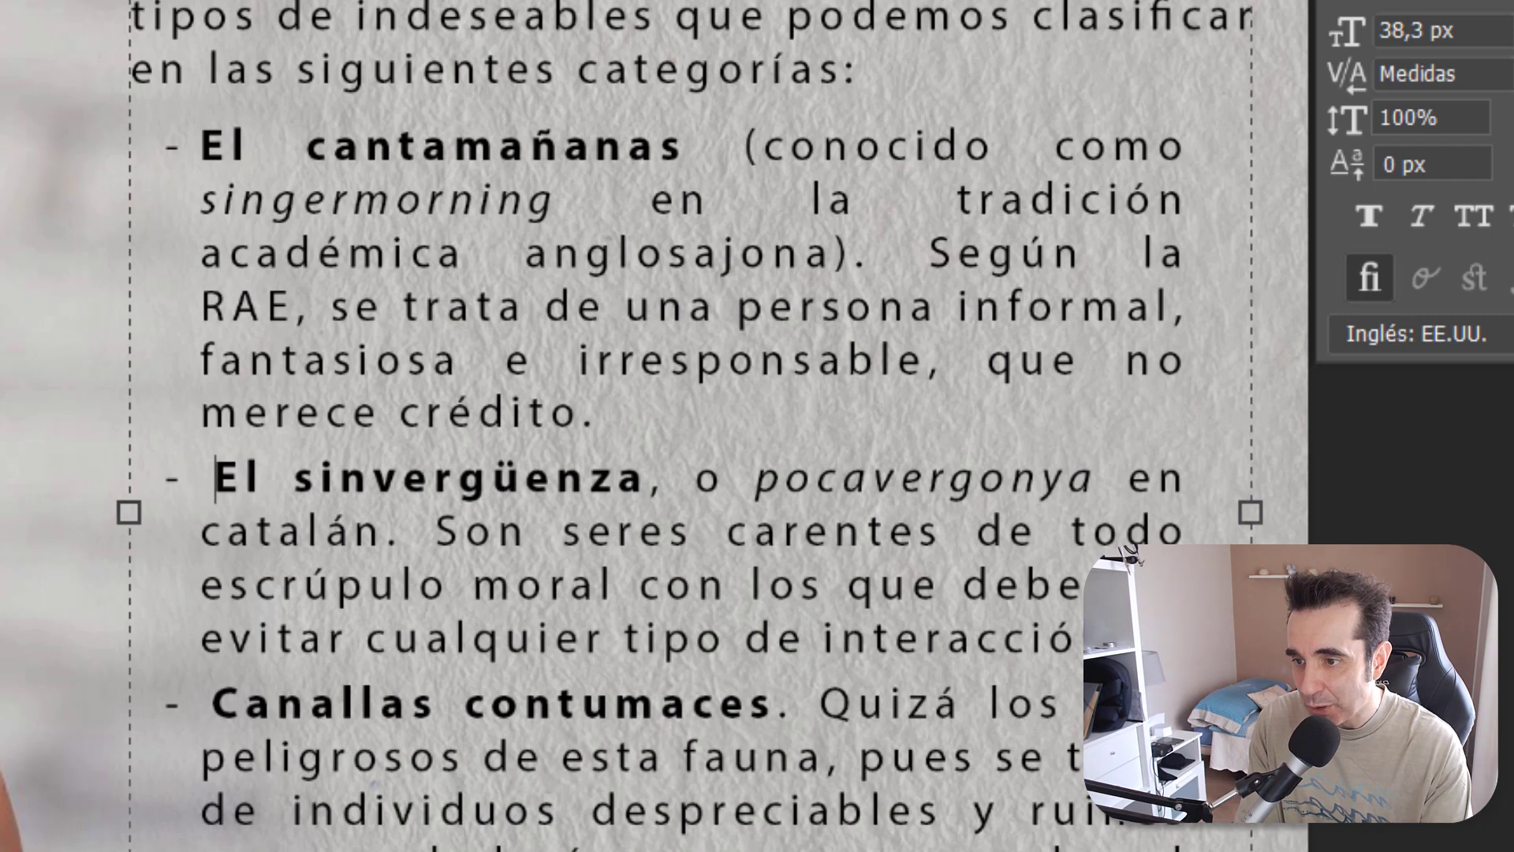
{"action": "key", "text": "alt+Left"}
{"action": "key", "text": "alt+Left"}
{"action": "key", "text": "alt+Left"}
{"action": "key", "text": "alt+Left"}
{"action": "key", "text": "alt+Left"}
{"action": "key", "text": "alt+Left"}
{"action": "key", "text": "alt+Left"}
{"action": "key", "text": "alt+Left"}
{"action": "key", "text": "alt+Left"}
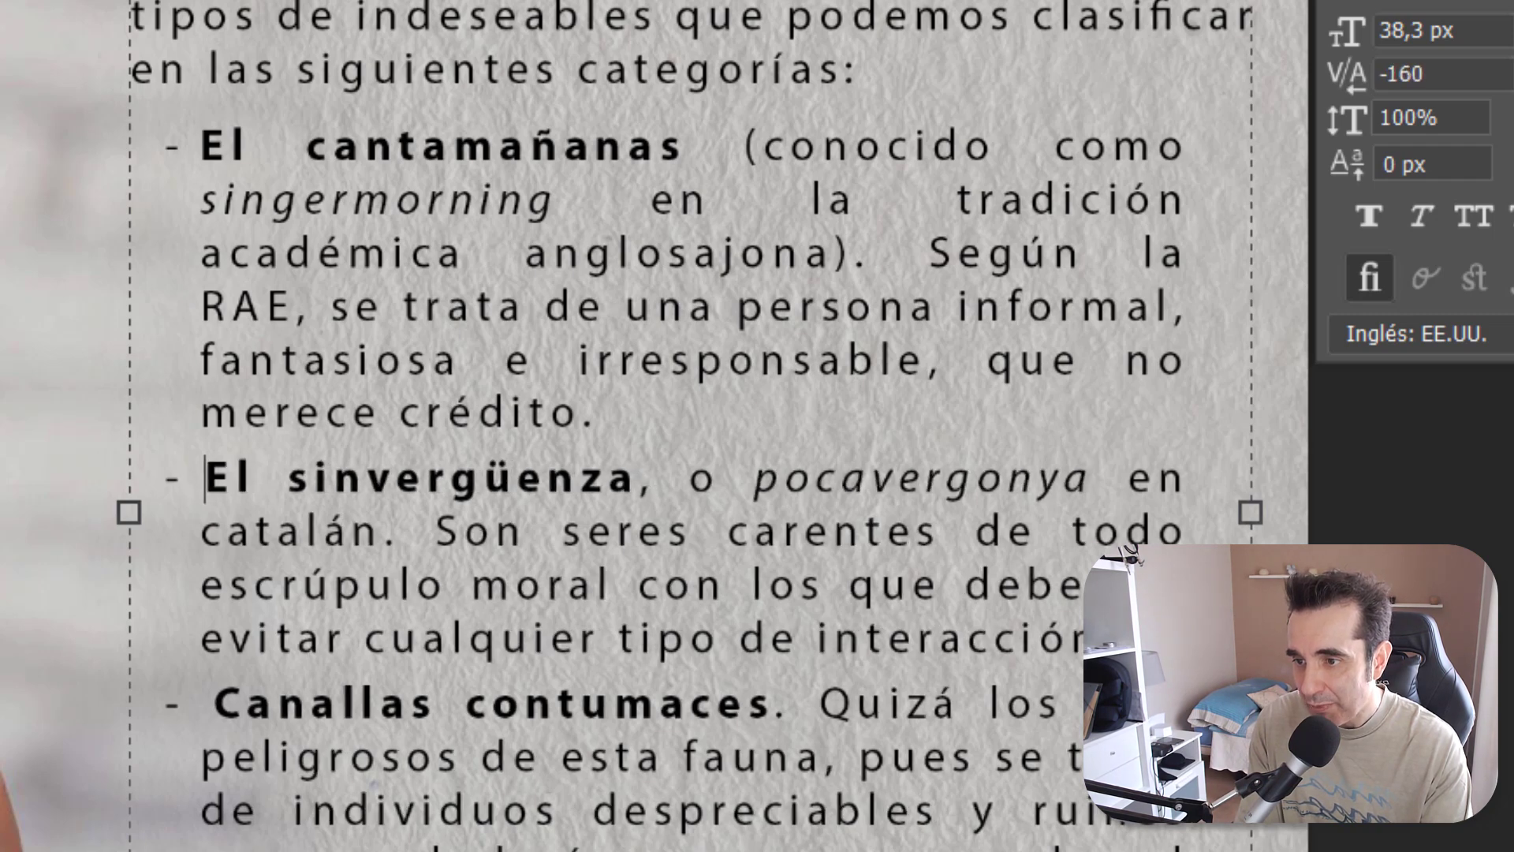
Set the kerning before "Canallas contumaces" to -180 to align it with its indented lines, and commit the text edit
{"action": "key", "text": "Down"}
{"action": "key", "text": "Down"}
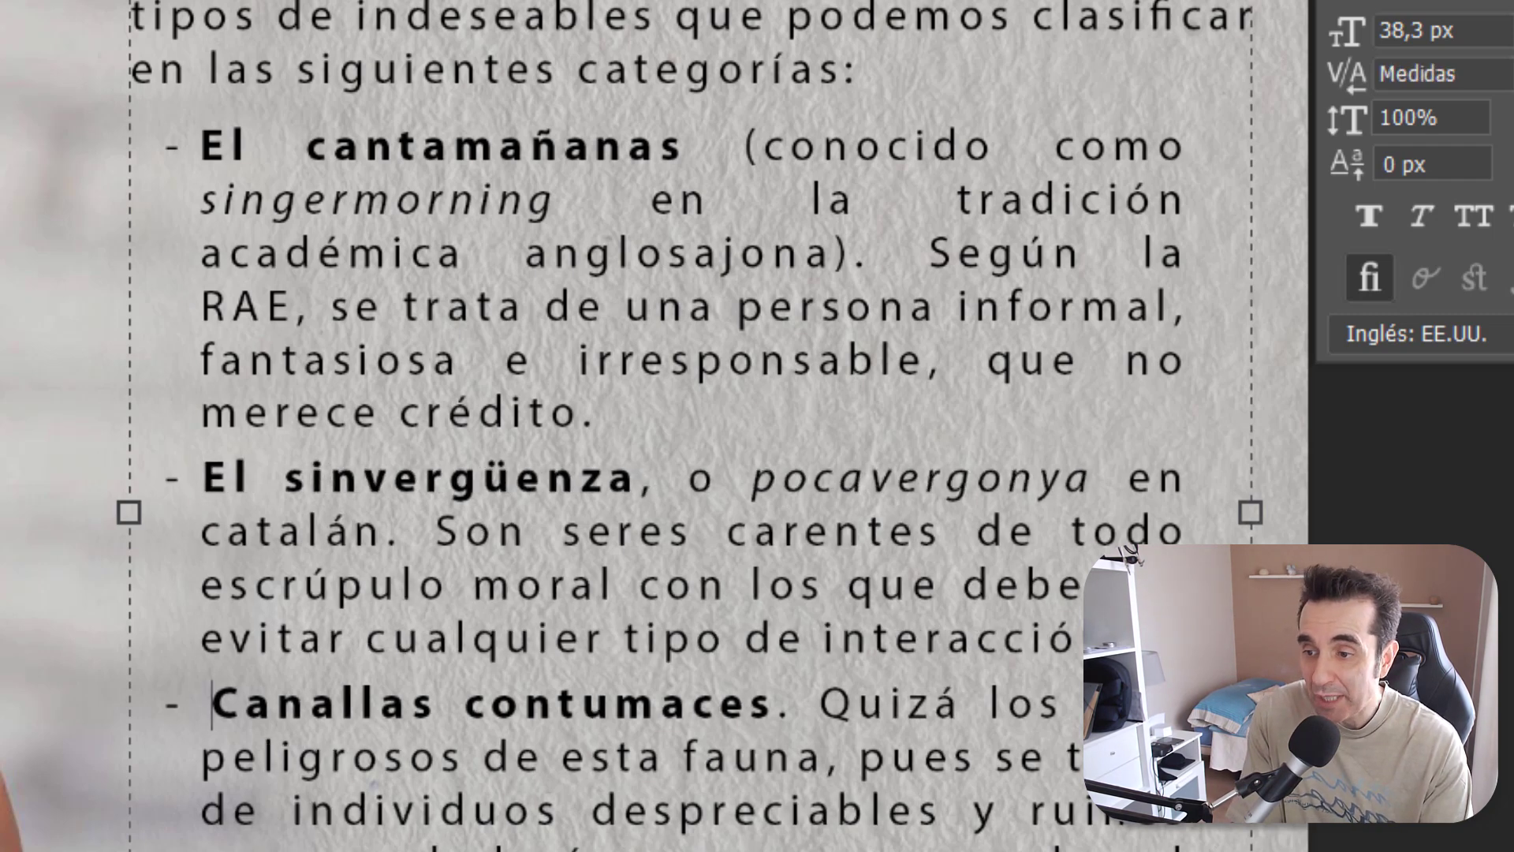
{"action": "key", "text": "alt+Left"}
{"action": "key", "text": "alt+Left"}
{"action": "key", "text": "alt+Left"}
{"action": "key", "text": "alt+Left"}
{"action": "key", "text": "alt+Left"}
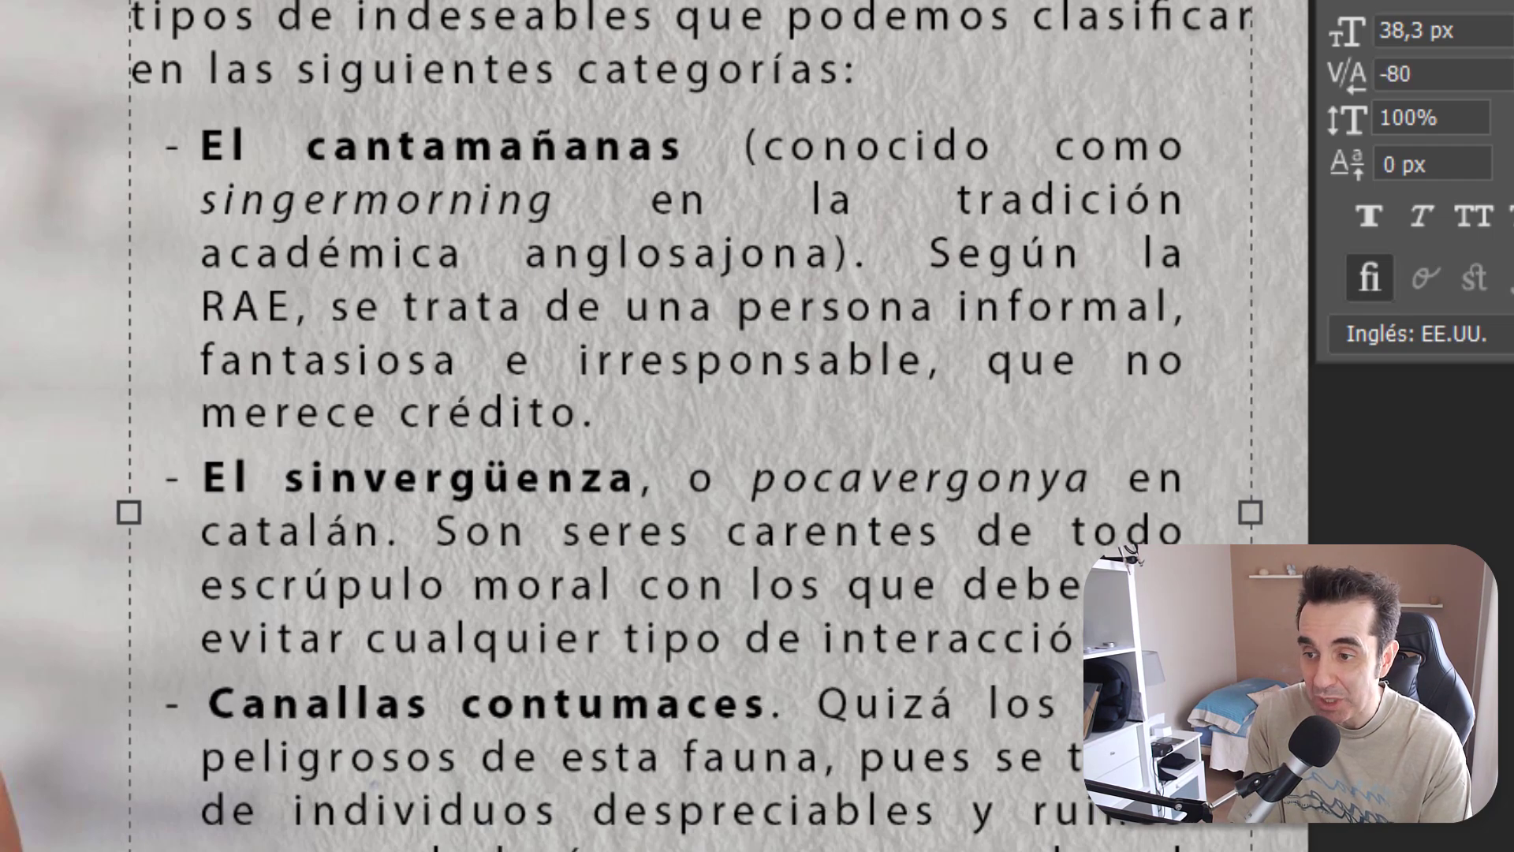
{"action": "key", "text": "alt+Left"}
{"action": "key", "text": "alt+Left"}
{"action": "key", "text": "alt+Left"}
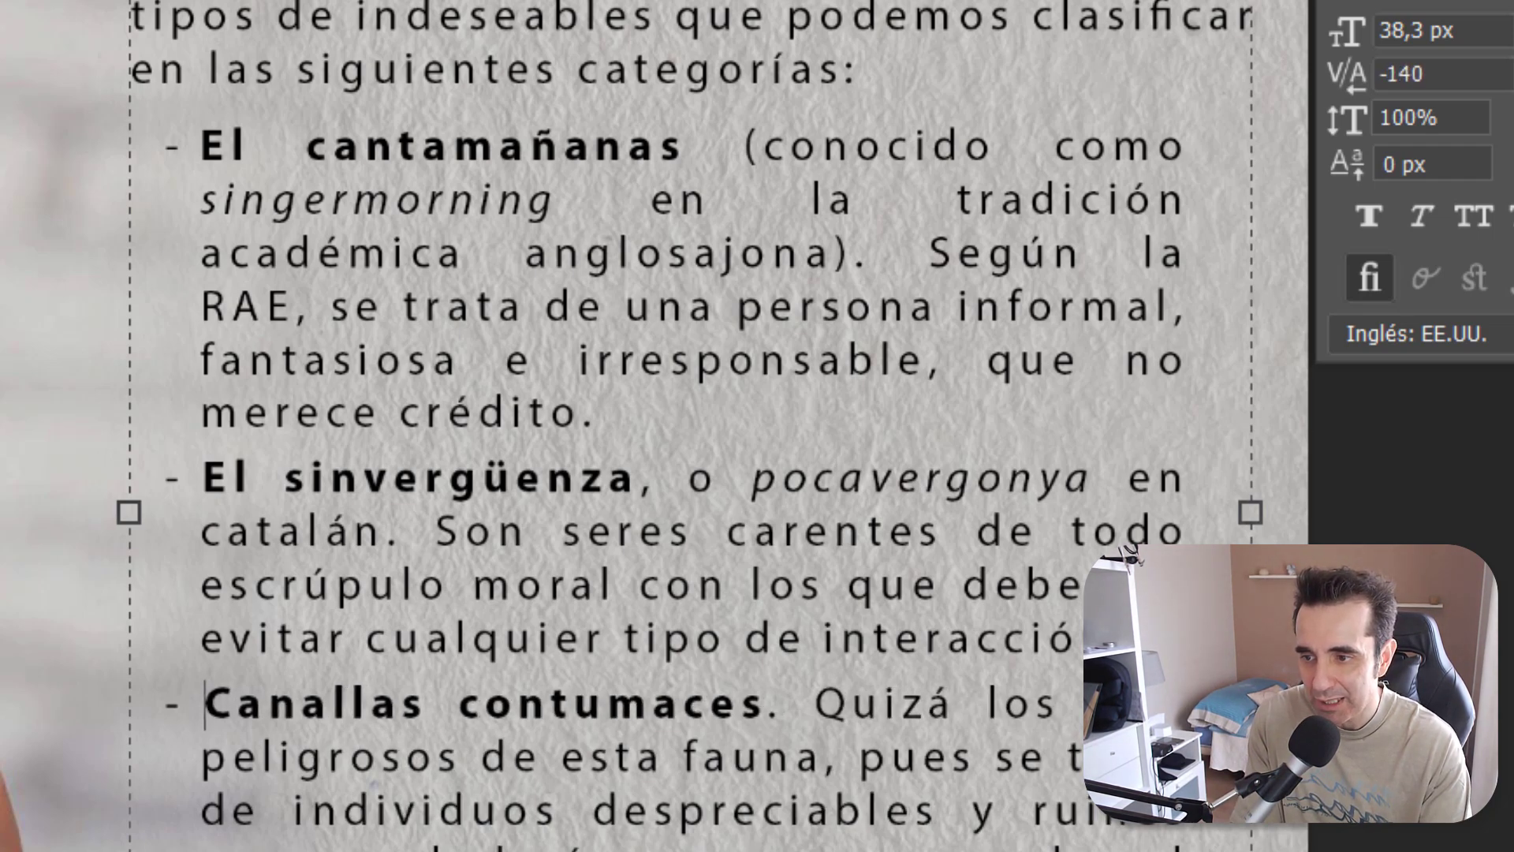
{"action": "key", "text": "alt+Left"}
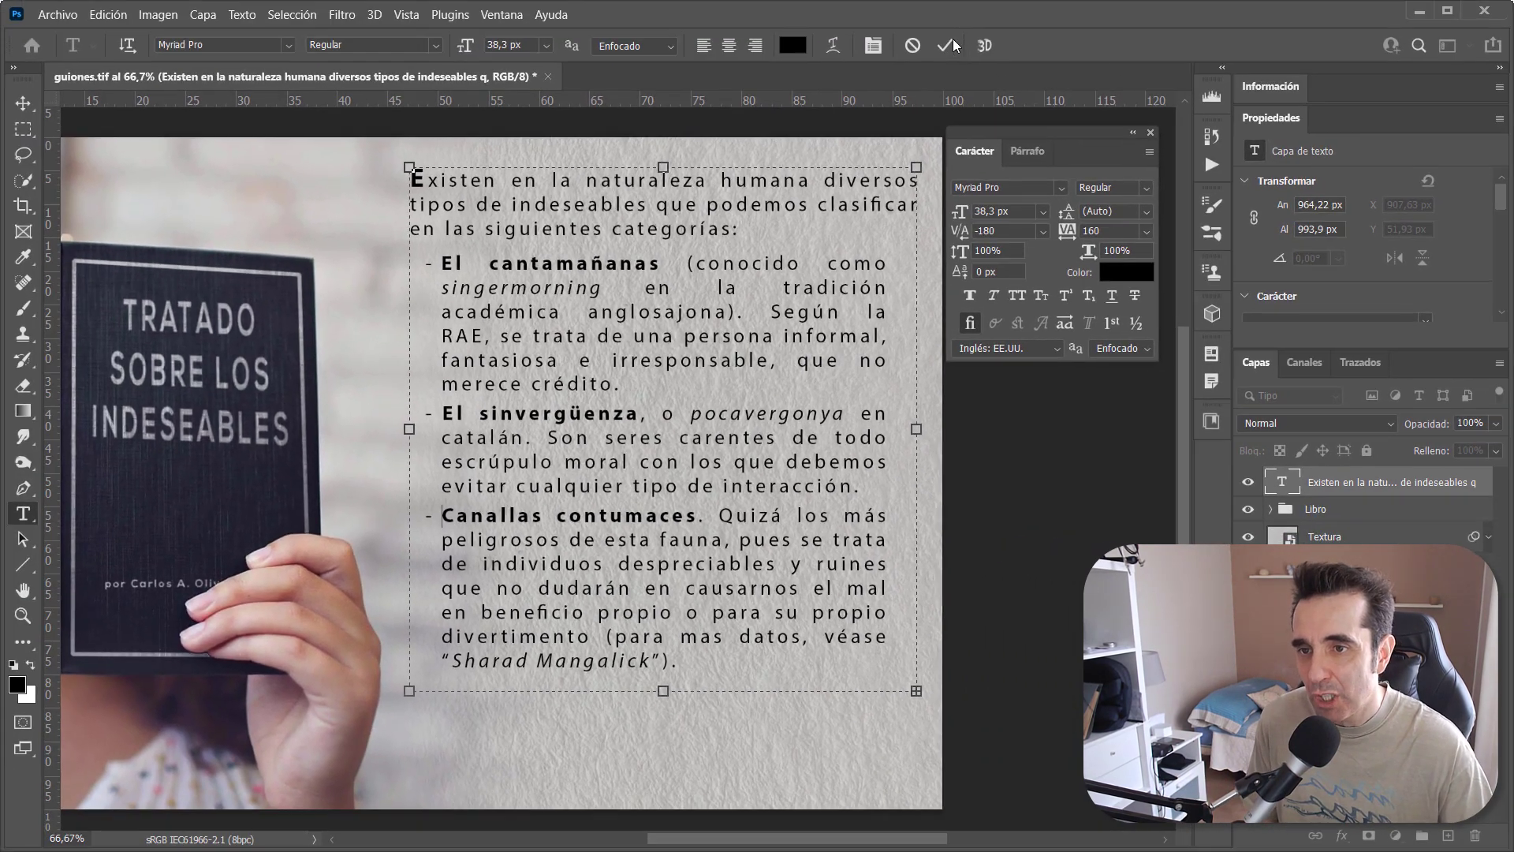
{"action": "left_click", "coordinate": [944, 47]}
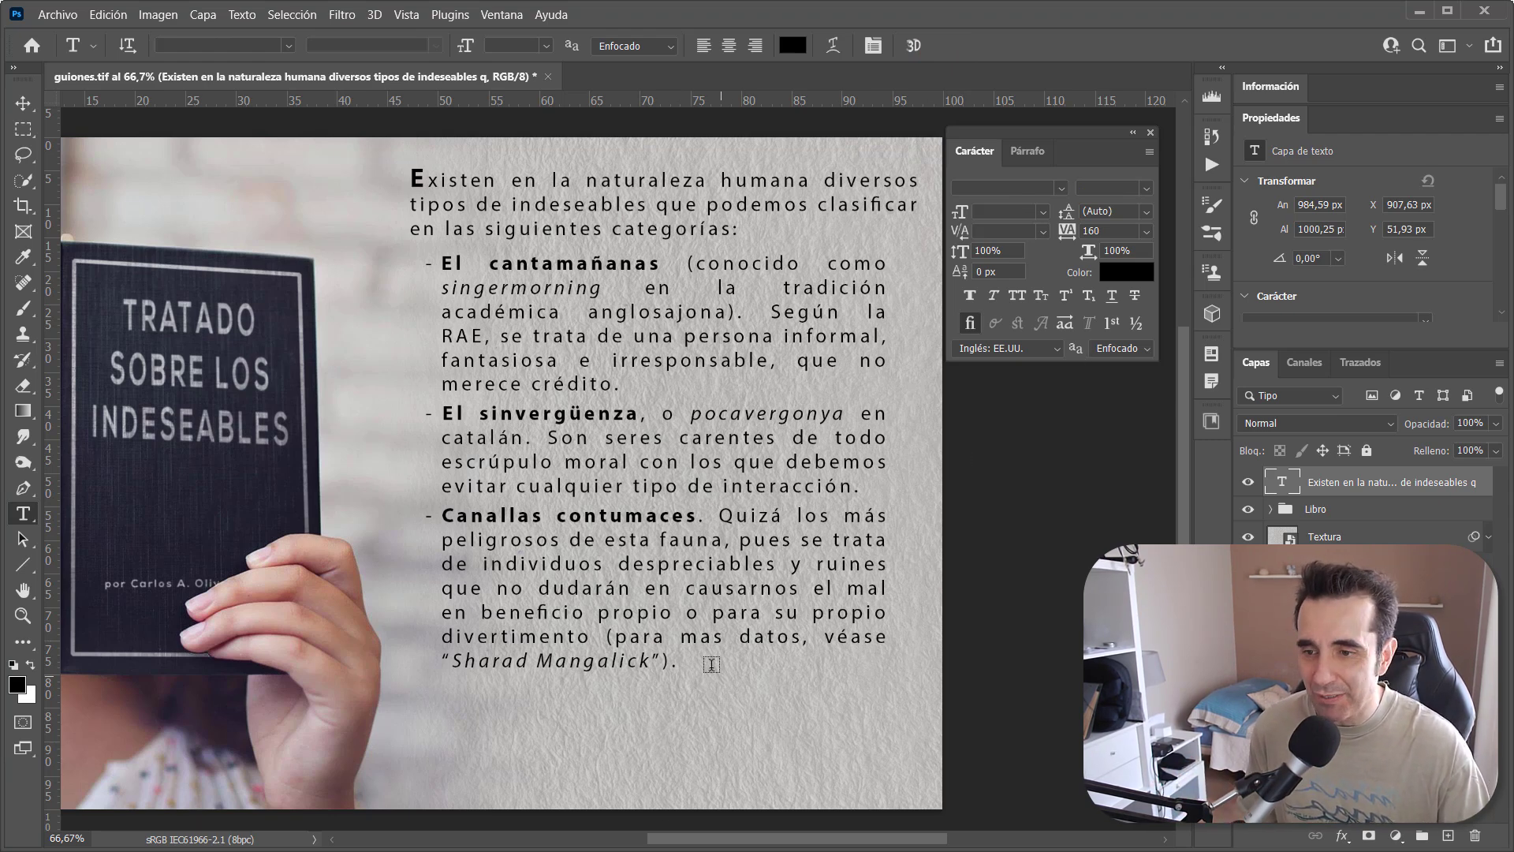
Extend the text box downward to a height of about 1200 px to recover the closing paragraph, and commit the edit
{"action": "left_click", "coordinate": [673, 590]}
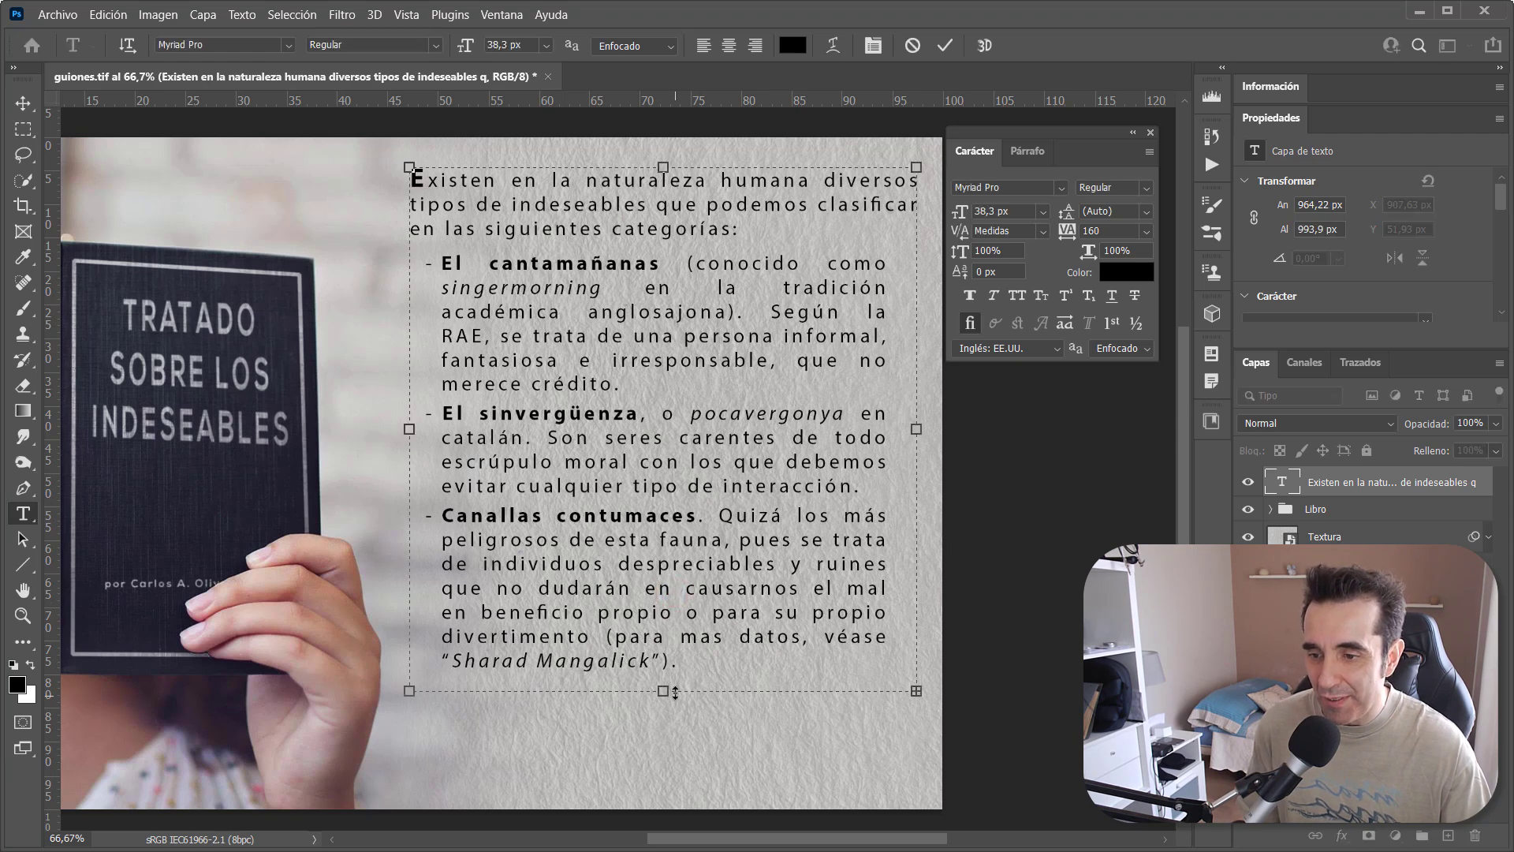
{"action": "left_click_drag", "start_coordinate": [669, 691], "coordinate": [680, 797]}
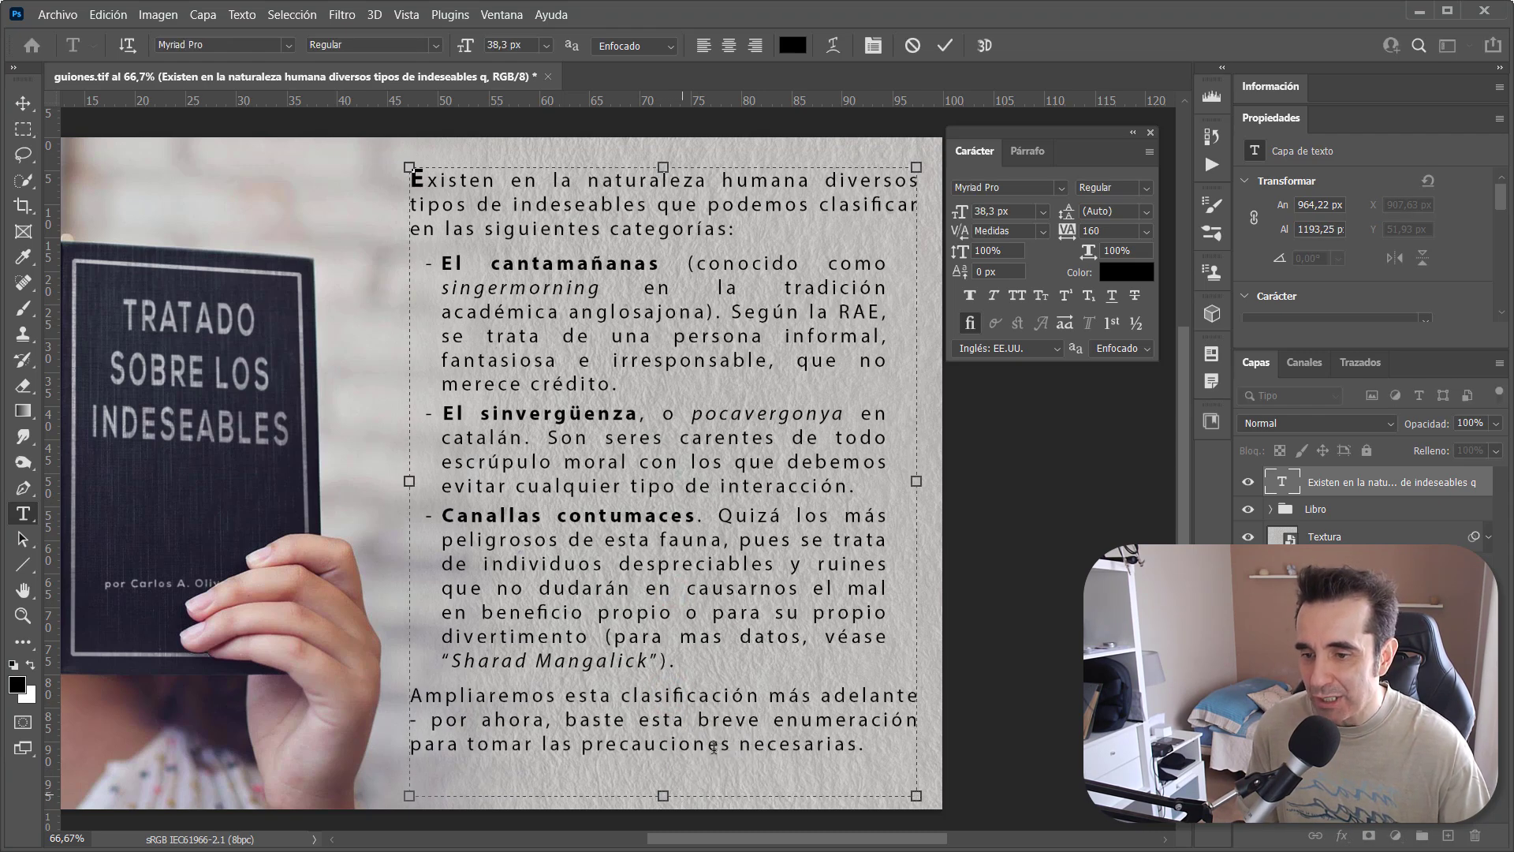
{"action": "left_click", "coordinate": [948, 46]}
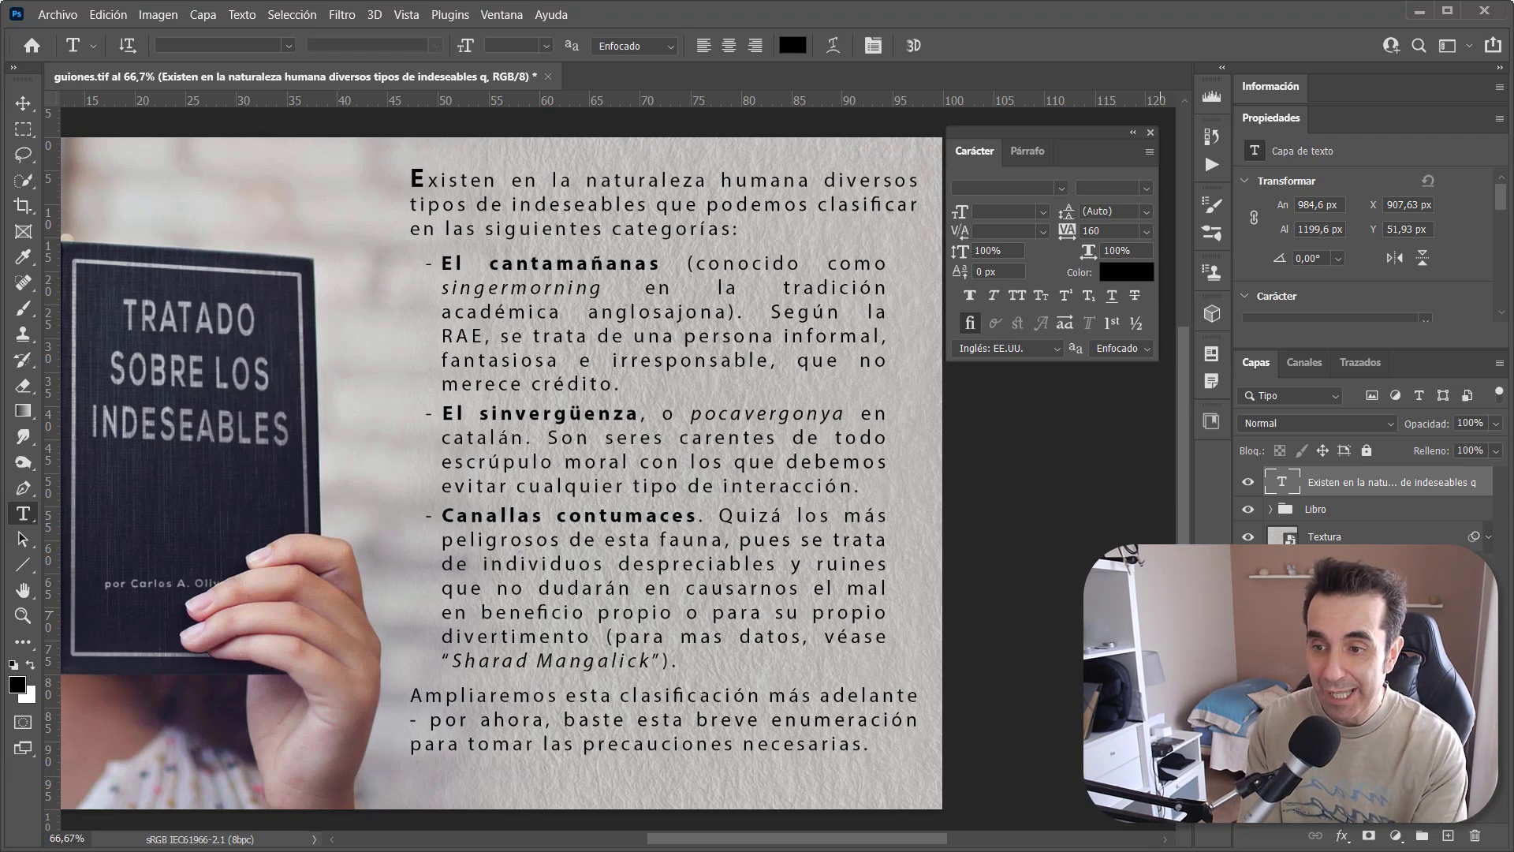
Compare the formatted text with its original state by undoing and redoing the formatting
{"action": "key", "text": "ctrl+z"}
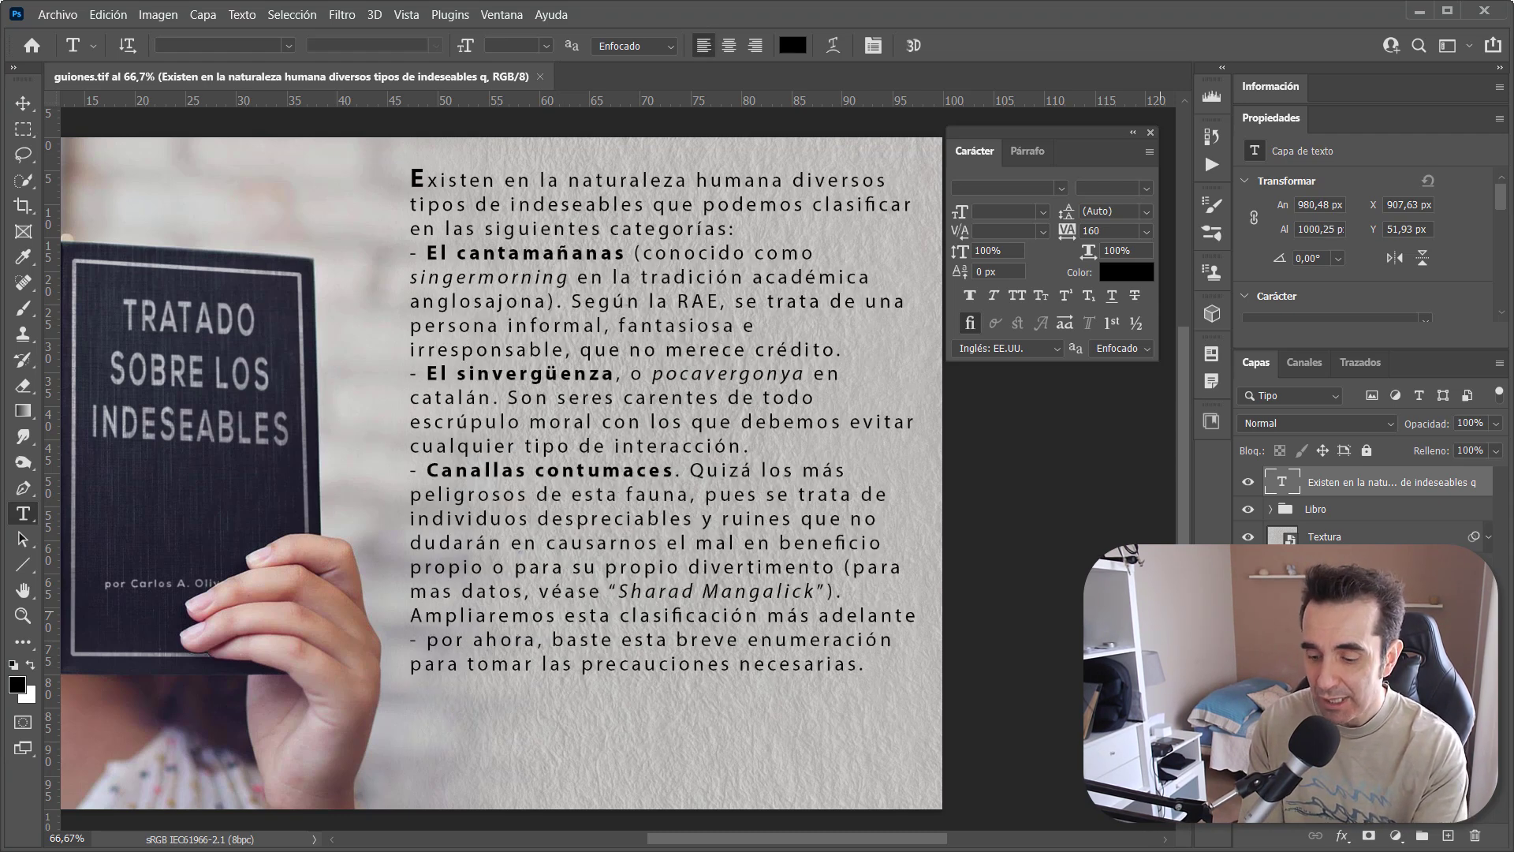
{"action": "key", "text": "ctrl+shift+z"}
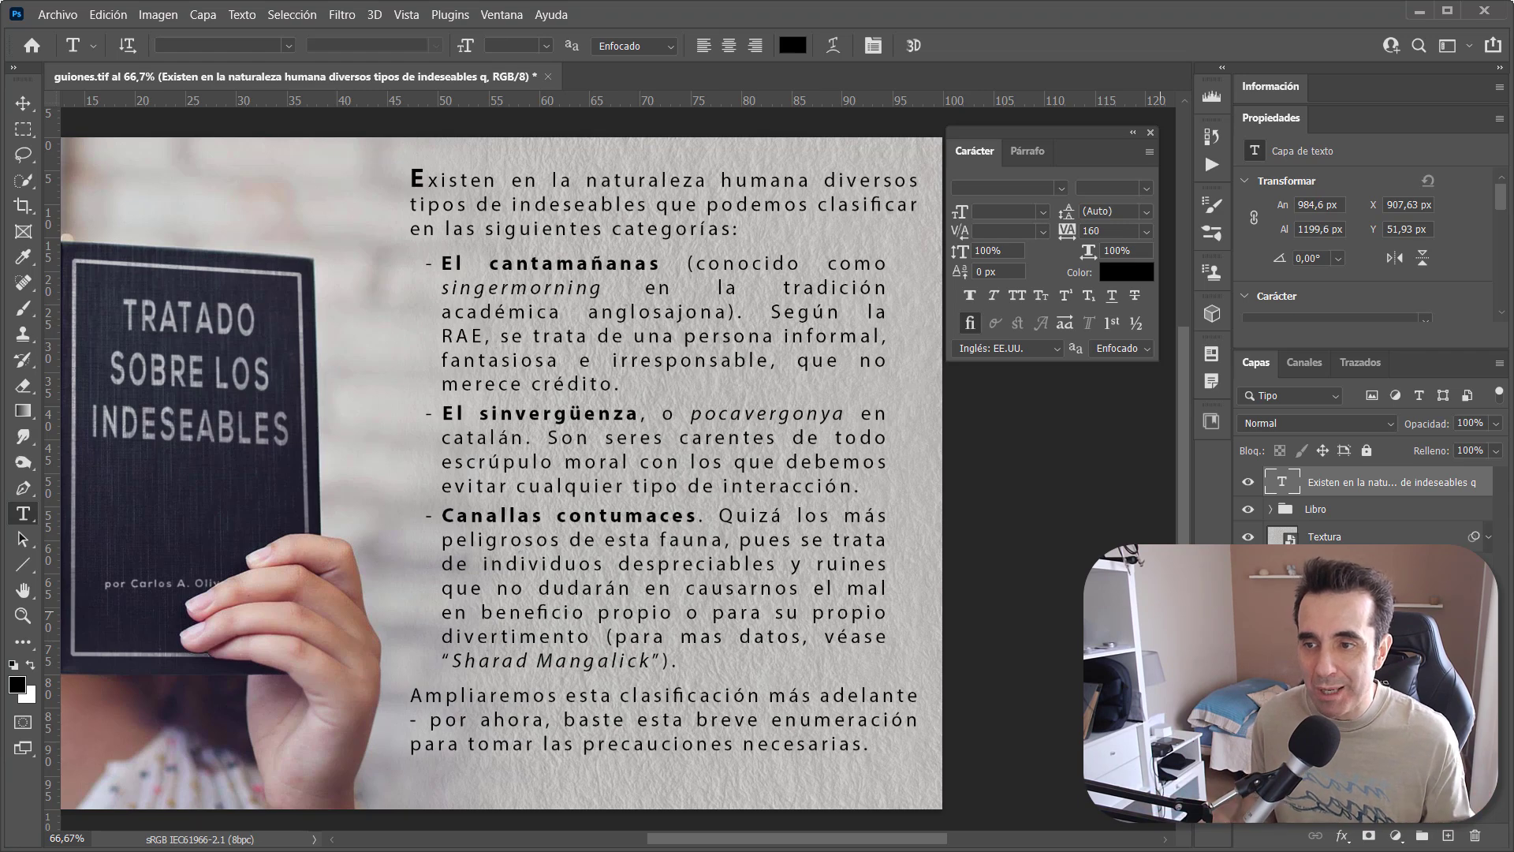